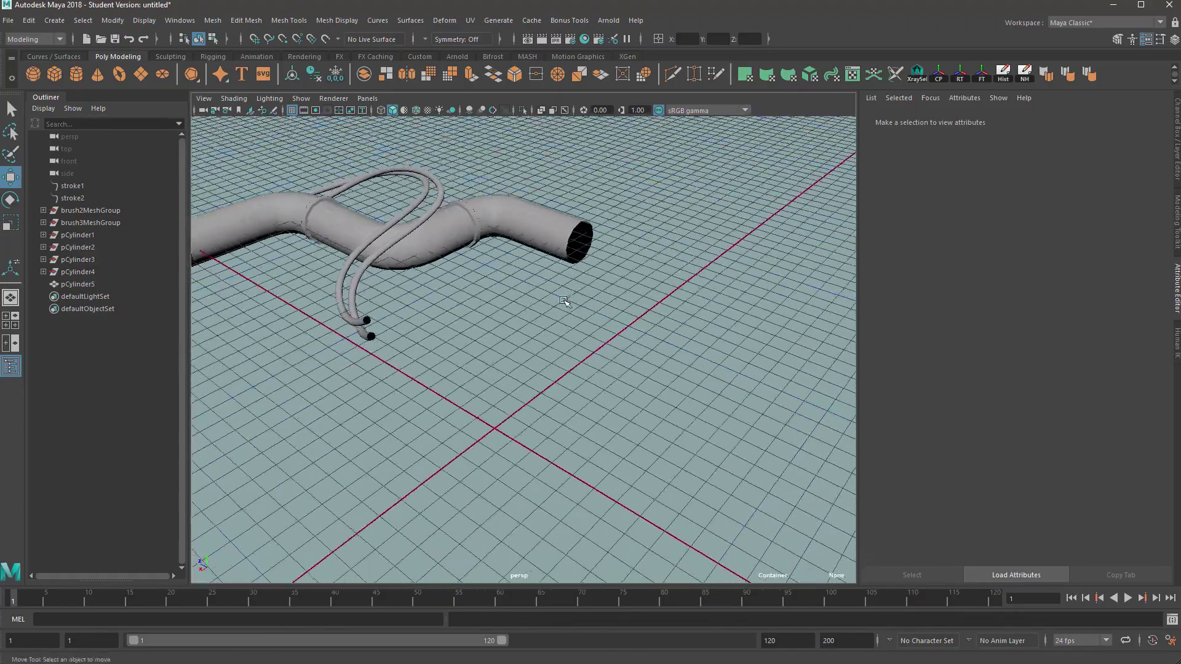
# Inspect the existing pipes and the thin cables wrapped around them from several angles, including the open cable ends.
pyautogui.keyDown('alt'); pyautogui.moveTo(564, 301); pyautogui.dragTo(776, 304); pyautogui.keyUp('alt')
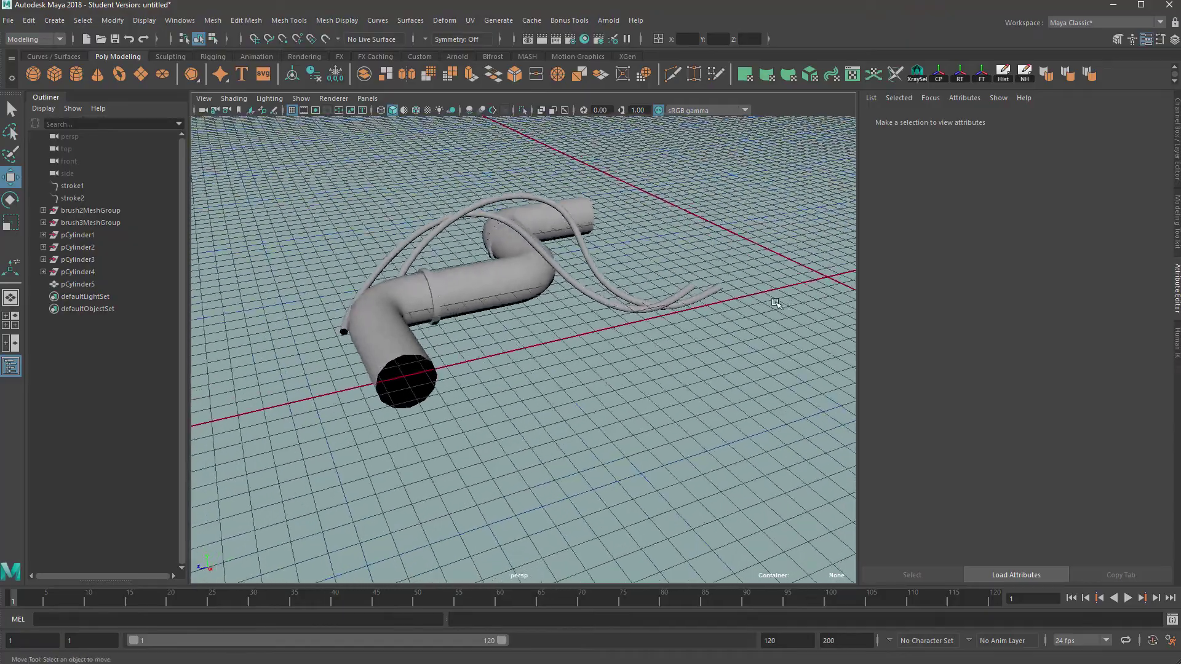
pyautogui.keyDown('alt'); pyautogui.moveTo(775, 304); pyautogui.dragTo(692, 362, button='middle'); pyautogui.keyUp('alt')
pyautogui.scroll(4, 606, 312)
pyautogui.keyDown('alt'); pyautogui.moveTo(606, 311); pyautogui.dragTo(640, 399); pyautogui.keyUp('alt')
pyautogui.scroll(-5, 550, 352)
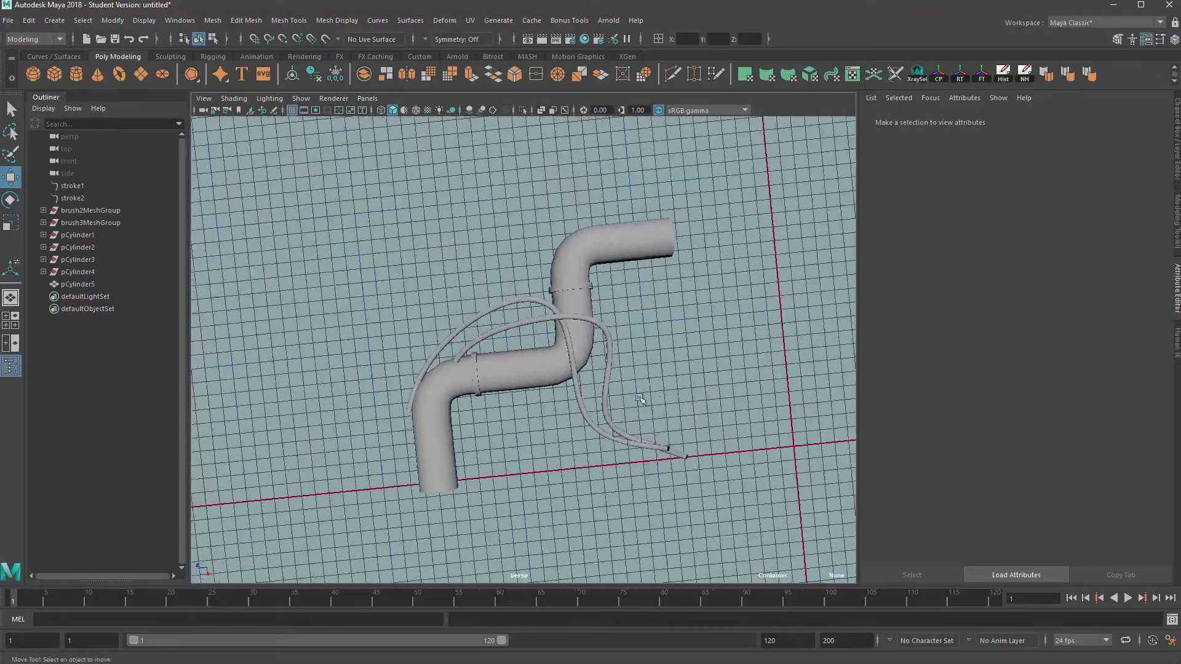
pyautogui.keyDown('alt'); pyautogui.moveTo(640, 398); pyautogui.dragTo(509, 376, button='middle'); pyautogui.keyUp('alt')
pyautogui.scroll(4, 509, 376)
pyautogui.keyDown('alt'); pyautogui.moveTo(693, 369); pyautogui.dragTo(580, 395, button='middle'); pyautogui.keyUp('alt')
pyautogui.moveTo(580, 396)
pyautogui.keyDown('alt'); pyautogui.mouseDown()
pyautogui.moveTo(518, 350)
pyautogui.moveTo(600, 360)
pyautogui.moveTo(558, 311)
pyautogui.moveTo(621, 342)
pyautogui.mouseUp(); pyautogui.keyUp('alt')
pyautogui.keyDown('alt'); pyautogui.moveTo(393, 406); pyautogui.dragTo(615, 354, button='middle'); pyautogui.keyUp('alt')
pyautogui.moveTo(615, 360); pyautogui.dragTo(459, 492)
pyautogui.moveTo(458, 492)
pyautogui.keyDown('alt'); pyautogui.mouseDown()
pyautogui.moveTo(500, 459)
pyautogui.moveTo(505, 417)
pyautogui.moveTo(367, 364)
pyautogui.mouseUp(); pyautogui.keyUp('alt')
pyautogui.keyDown('alt'); pyautogui.moveTo(686, 327); pyautogui.dragTo(561, 235, button='middle'); pyautogui.keyUp('alt')
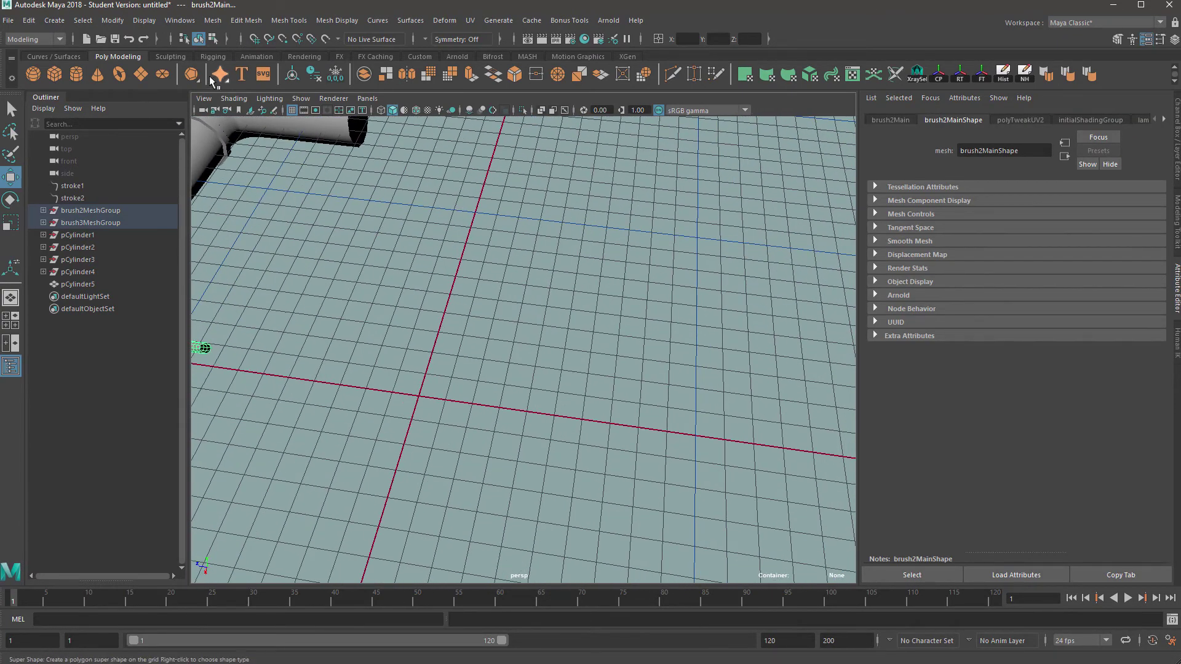
# Draw a winding S-shaped EP curve with five spans on the empty grid, starting beside the origin.
pyautogui.click(53, 56)
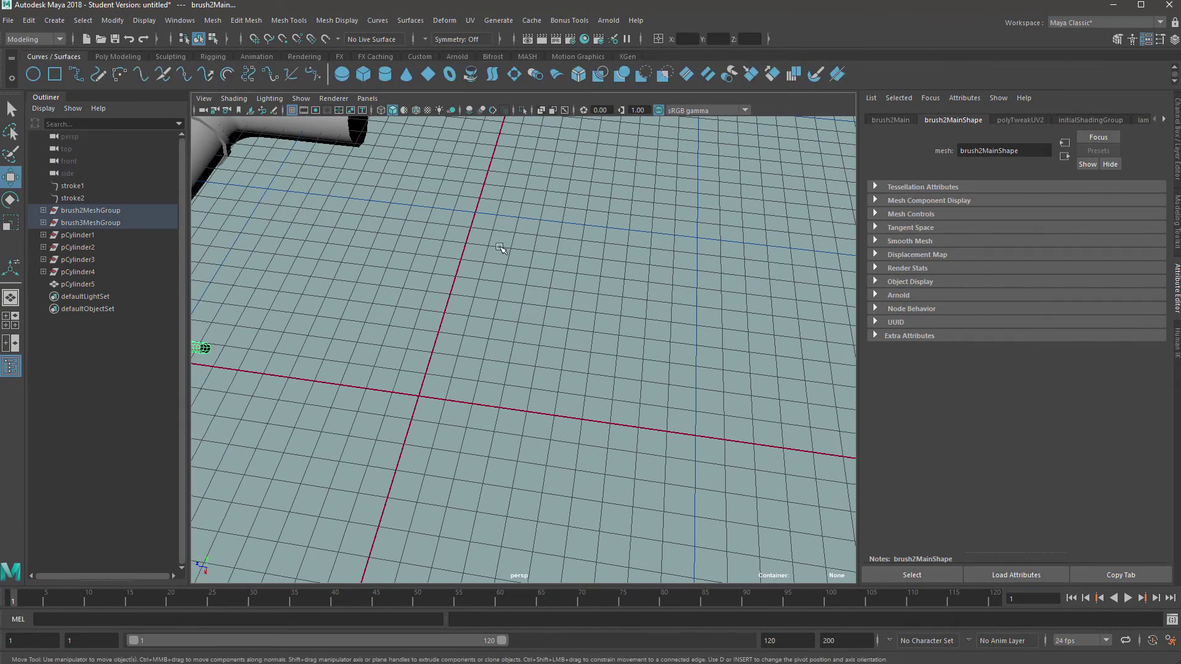
pyautogui.click(77, 75)
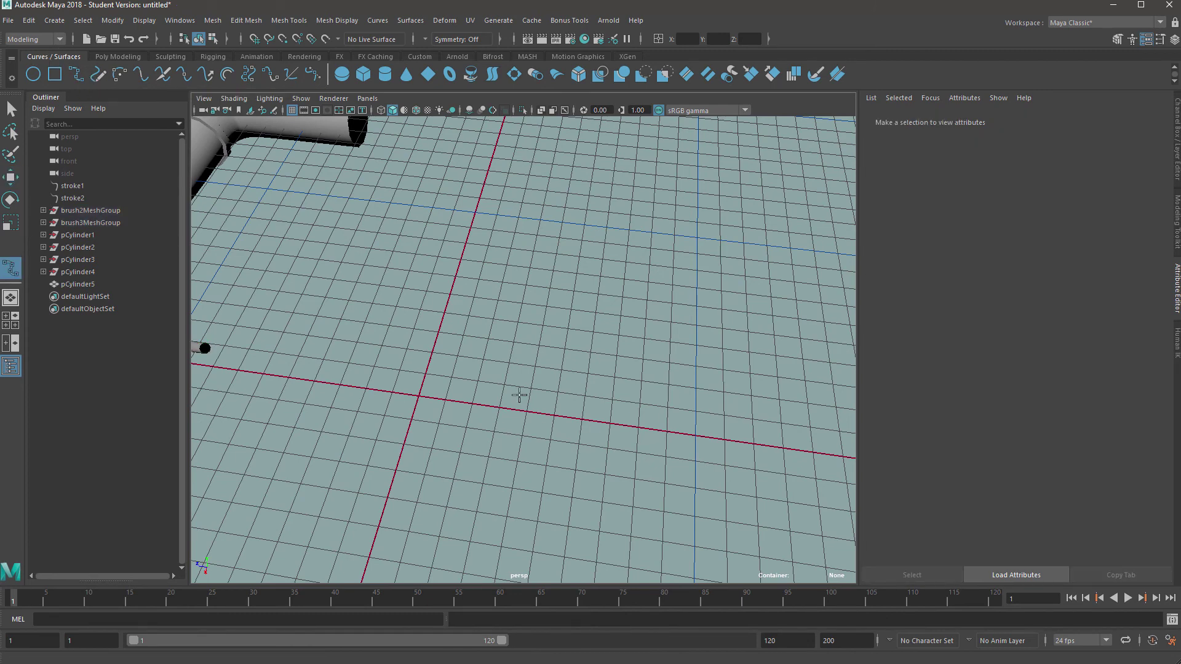
pyautogui.keyDown('alt'); pyautogui.moveTo(519, 396); pyautogui.dragTo(371, 364); pyautogui.keyUp('alt')
pyautogui.click(364, 374)
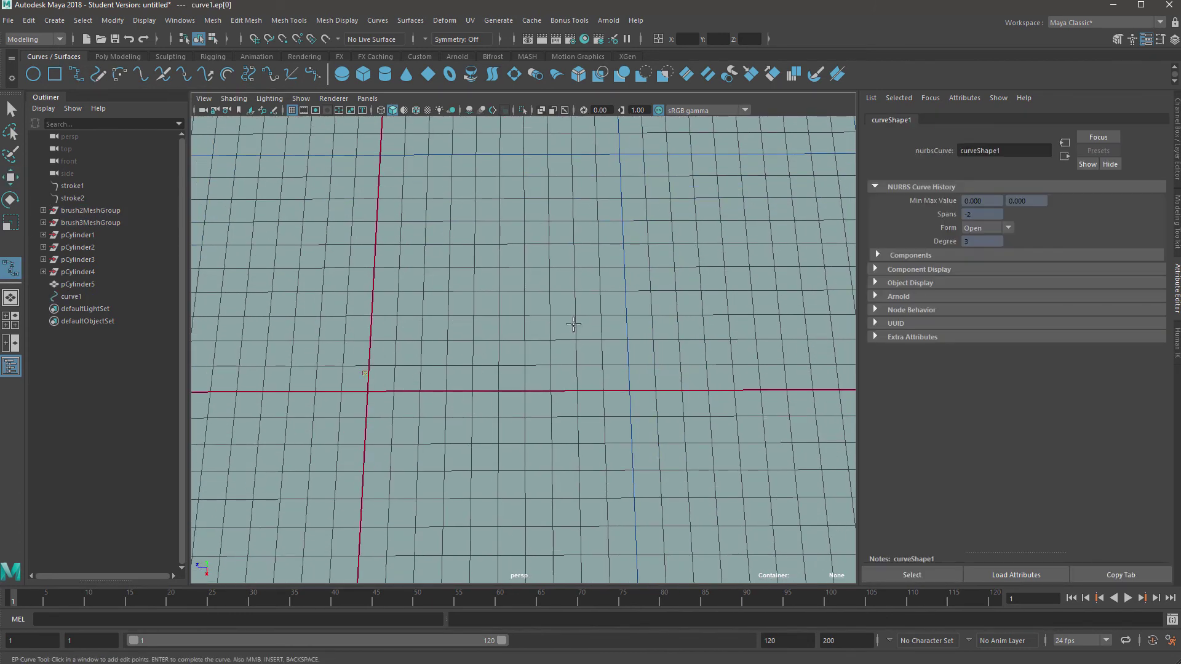
pyautogui.moveTo(573, 324); pyautogui.dragTo(559, 187)
pyautogui.moveTo(772, 224); pyautogui.dragTo(827, 277)
pyautogui.keyDown('alt'); pyautogui.moveTo(822, 333); pyautogui.dragTo(532, 298, button='middle'); pyautogui.keyUp('alt')
pyautogui.click(613, 394)
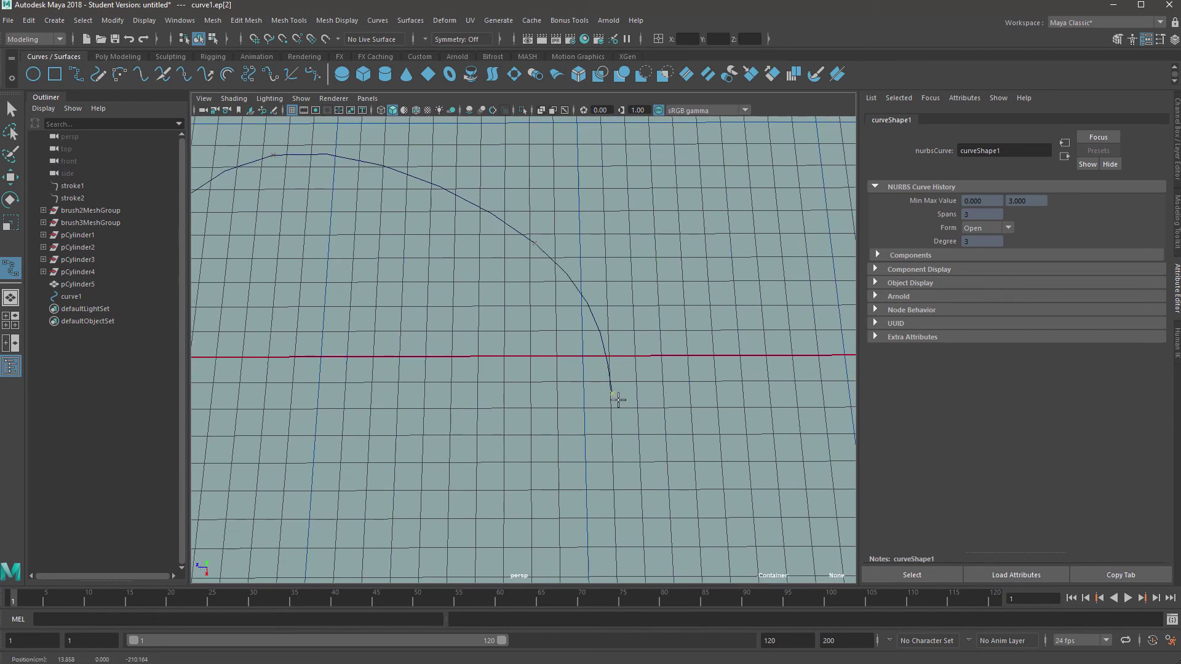
pyautogui.moveTo(618, 400); pyautogui.dragTo(685, 441)
pyautogui.click(823, 211)
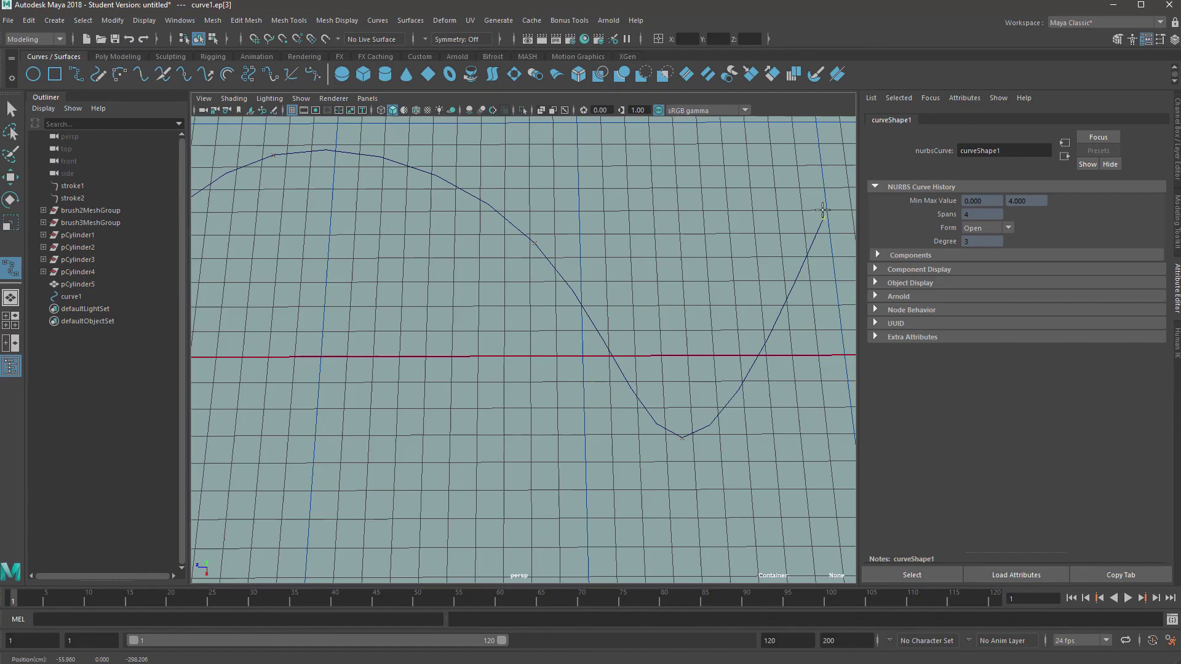
pyautogui.moveTo(823, 210); pyautogui.dragTo(843, 370)
pyautogui.moveTo(760, 190)
pyautogui.mouseDown()
pyautogui.moveTo(744, 169)
pyautogui.moveTo(753, 182)
pyautogui.mouseUp()
pyautogui.keyDown('alt'); pyautogui.moveTo(580, 309); pyautogui.dragTo(677, 410, button='middle'); pyautogui.keyUp('alt')
pyautogui.scroll(-6, 722, 367)
pyautogui.keyDown('alt'); pyautogui.moveTo(633, 394); pyautogui.dragTo(650, 324); pyautogui.keyUp('alt')
pyautogui.click(10, 110)
# Switch the new curve to control vertex editing and move the third vertex from its start out of the grid plane.
pyautogui.scroll(5, 482, 302)
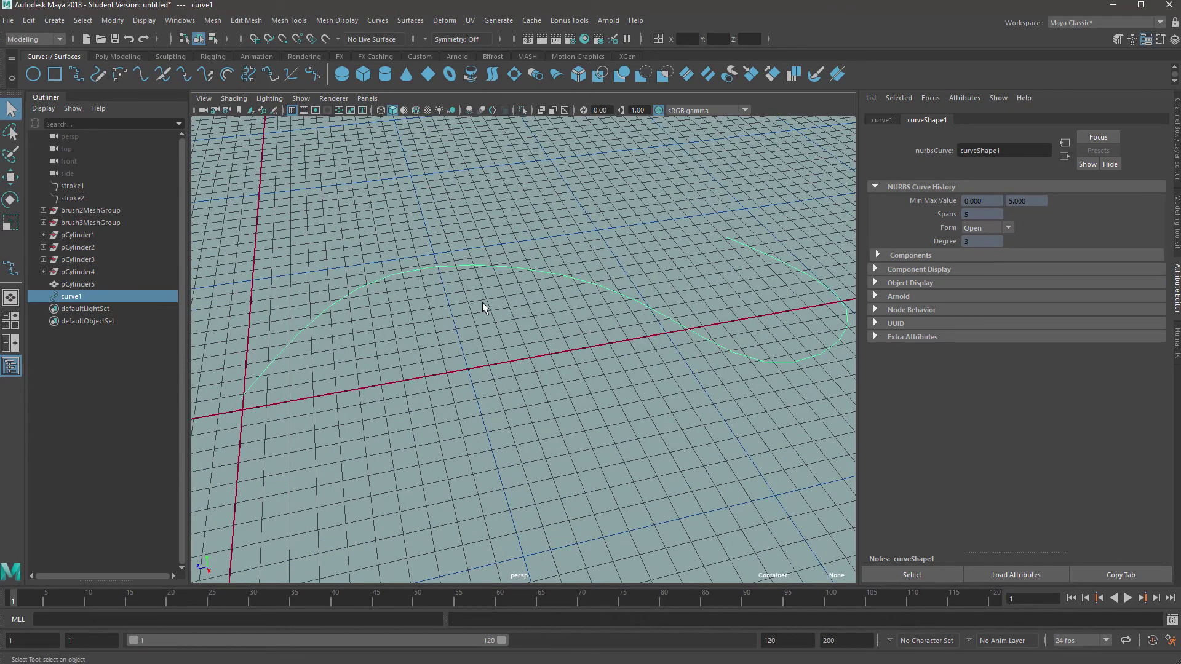
pyautogui.moveTo(482, 305); pyautogui.dragTo(412, 232, button='right')
pyautogui.keyDown('alt'); pyautogui.moveTo(479, 347); pyautogui.dragTo(441, 344); pyautogui.keyUp('alt')
pyautogui.click(338, 329)
pyautogui.press('w')
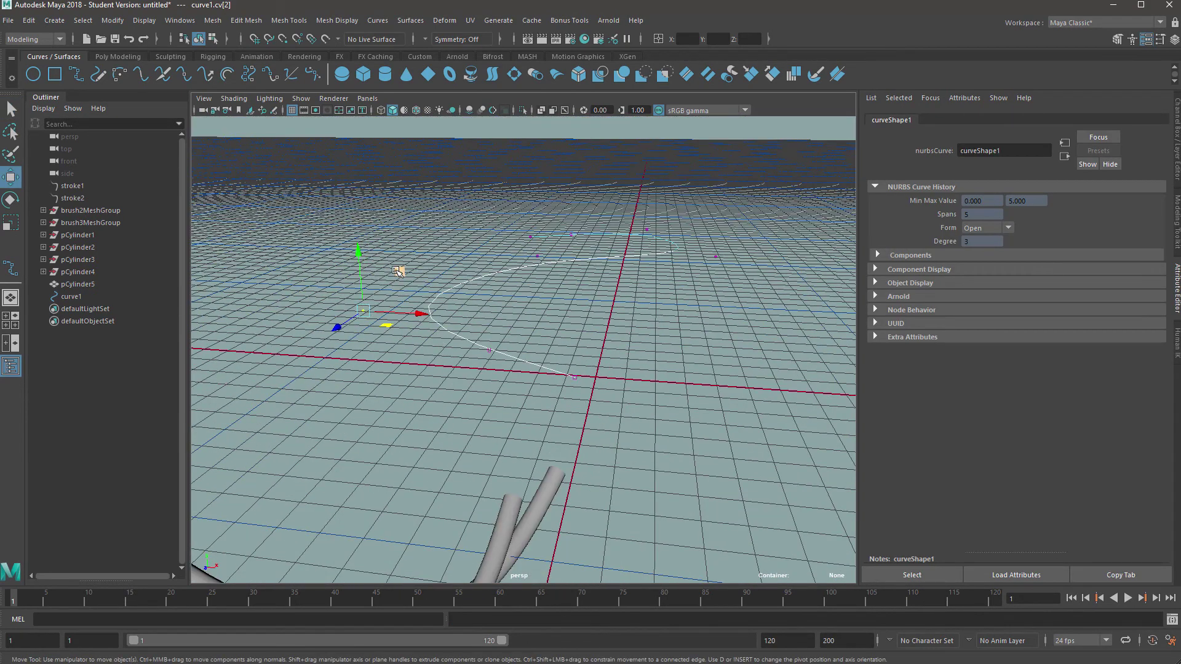
pyautogui.moveTo(397, 271); pyautogui.dragTo(474, 215)
pyautogui.keyDown('alt'); pyautogui.moveTo(604, 275); pyautogui.dragTo(514, 330); pyautogui.keyUp('alt')
# Reposition further control vertices along the curve, including the last two at its far end.
pyautogui.moveTo(708, 379); pyautogui.dragTo(434, 343)
pyautogui.keyDown('alt'); pyautogui.moveTo(330, 304); pyautogui.dragTo(638, 331); pyautogui.keyUp('alt')
pyautogui.moveTo(735, 318); pyautogui.dragTo(724, 353)
pyautogui.keyDown('alt'); pyautogui.moveTo(724, 353); pyautogui.dragTo(663, 364); pyautogui.keyUp('alt')
pyautogui.moveTo(515, 289); pyautogui.dragTo(506, 345)
pyautogui.keyDown('alt'); pyautogui.moveTo(818, 353); pyautogui.dragTo(762, 319, button='middle'); pyautogui.keyUp('alt')
pyautogui.moveTo(767, 329); pyautogui.dragTo(671, 411)
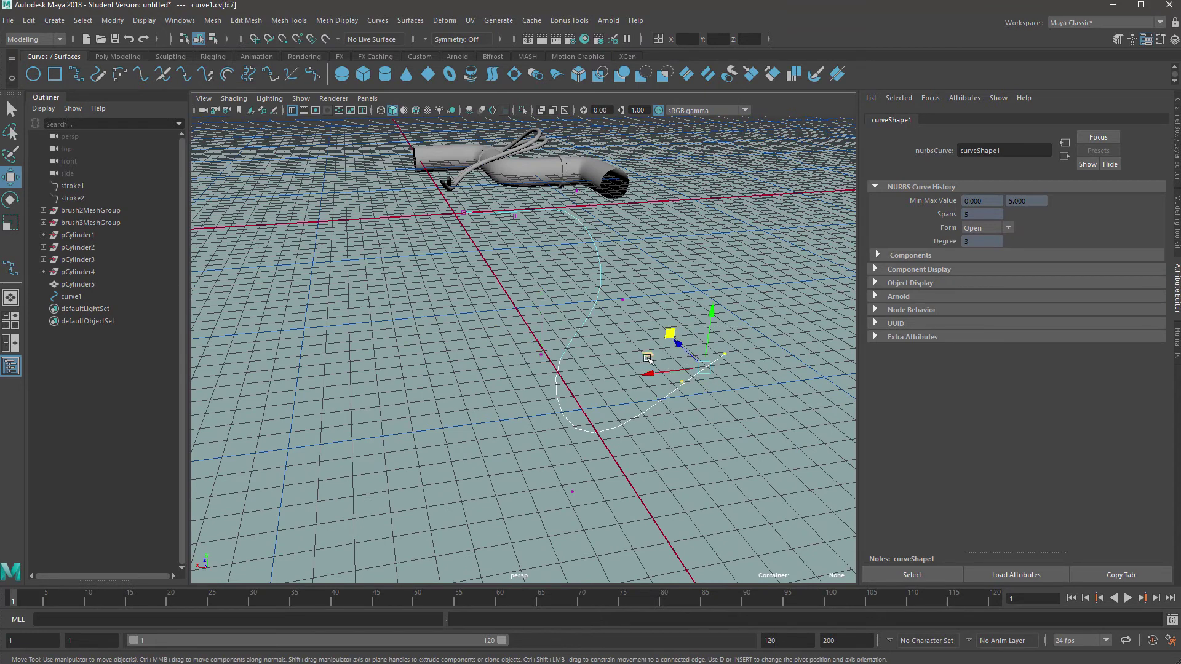
pyautogui.moveTo(648, 358); pyautogui.dragTo(606, 409)
# Reshape the first bend of the curve by moving its third control vertex again.
pyautogui.click(561, 189)
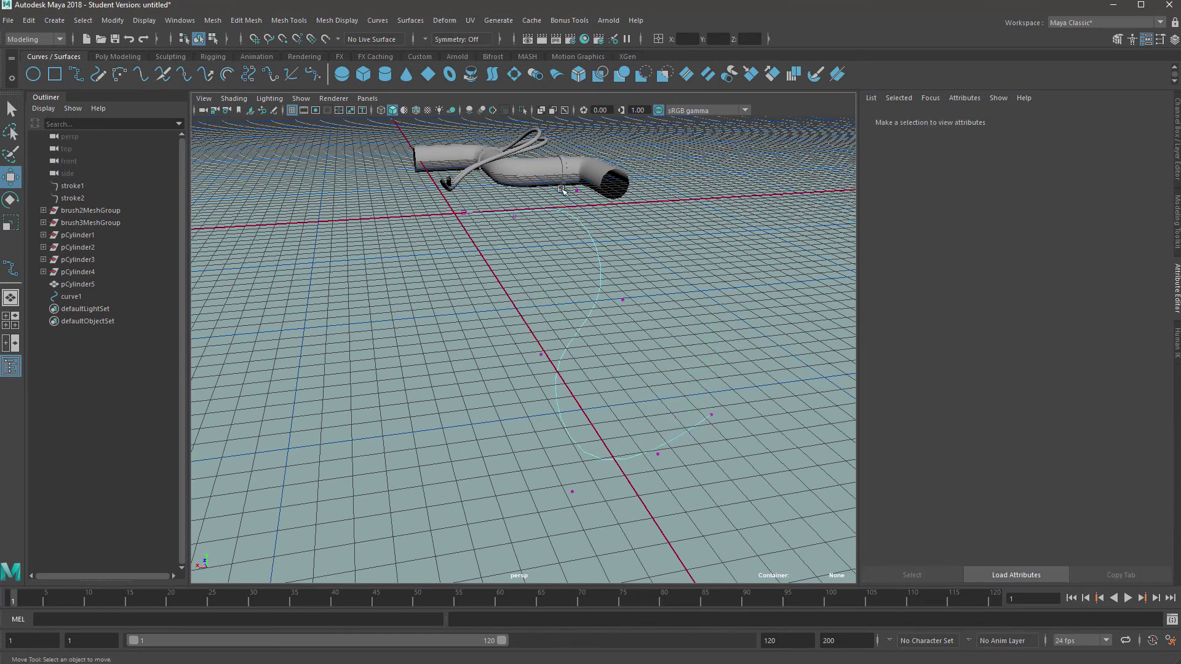
pyautogui.click(576, 191)
pyautogui.moveTo(577, 190); pyautogui.dragTo(659, 263)
pyautogui.keyDown('alt'); pyautogui.moveTo(578, 203); pyautogui.dragTo(677, 326, button='middle'); pyautogui.keyUp('alt')
pyautogui.keyDown('alt'); pyautogui.moveTo(540, 165); pyautogui.dragTo(409, 132, button='middle'); pyautogui.keyUp('alt')
pyautogui.keyDown('alt'); pyautogui.moveTo(645, 387); pyautogui.dragTo(585, 287, button='middle'); pyautogui.keyUp('alt')
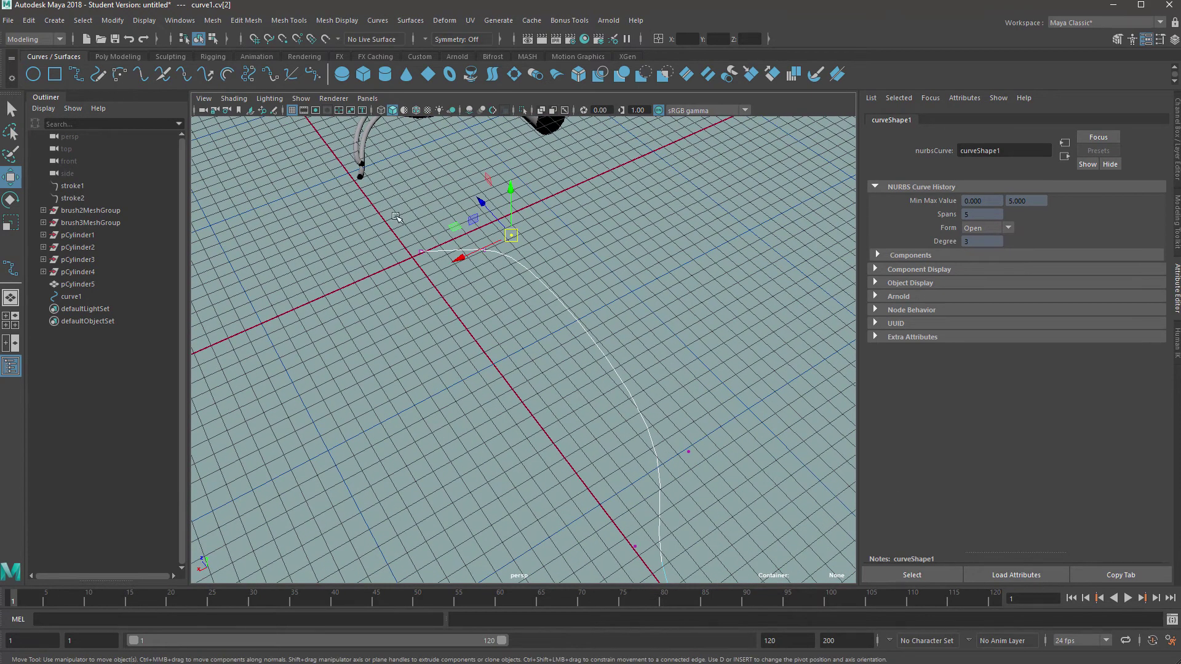
# Reposition the curve's starting control vertex, and adjust the first two vertices together.
pyautogui.moveTo(409, 243); pyautogui.dragTo(441, 282)
pyautogui.moveTo(365, 244); pyautogui.dragTo(409, 238)
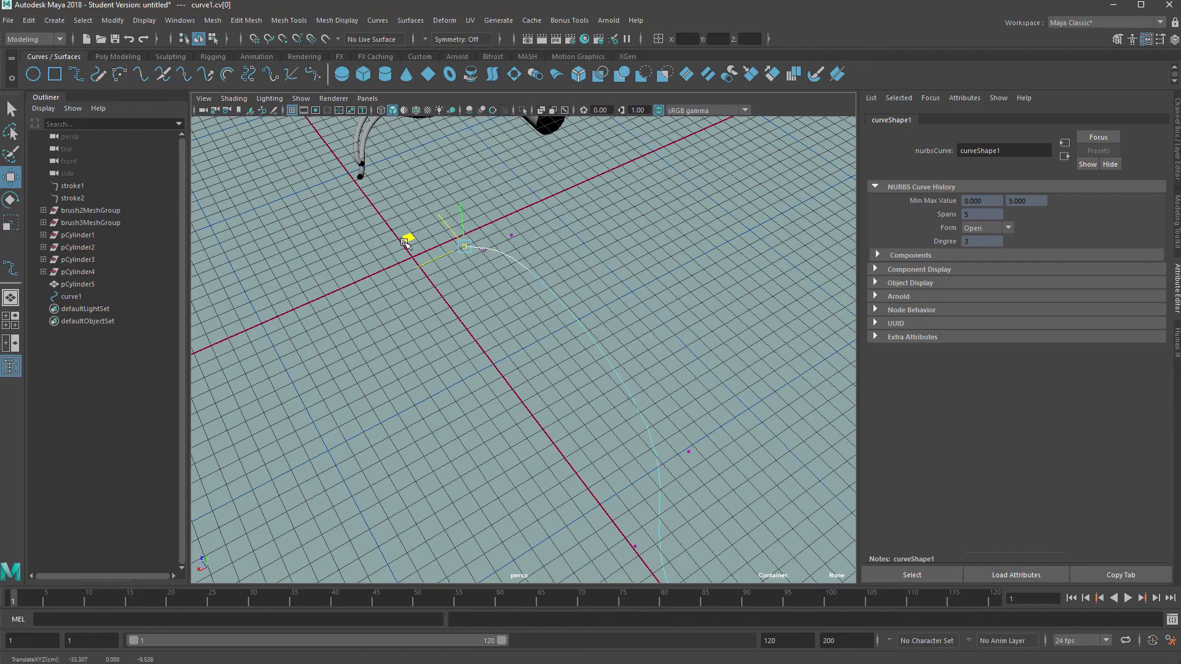
pyautogui.keyDown('alt'); pyautogui.moveTo(465, 362); pyautogui.dragTo(650, 309); pyautogui.keyUp('alt')
pyautogui.moveTo(419, 283); pyautogui.dragTo(533, 242)
pyautogui.moveTo(534, 363); pyautogui.dragTo(462, 395)
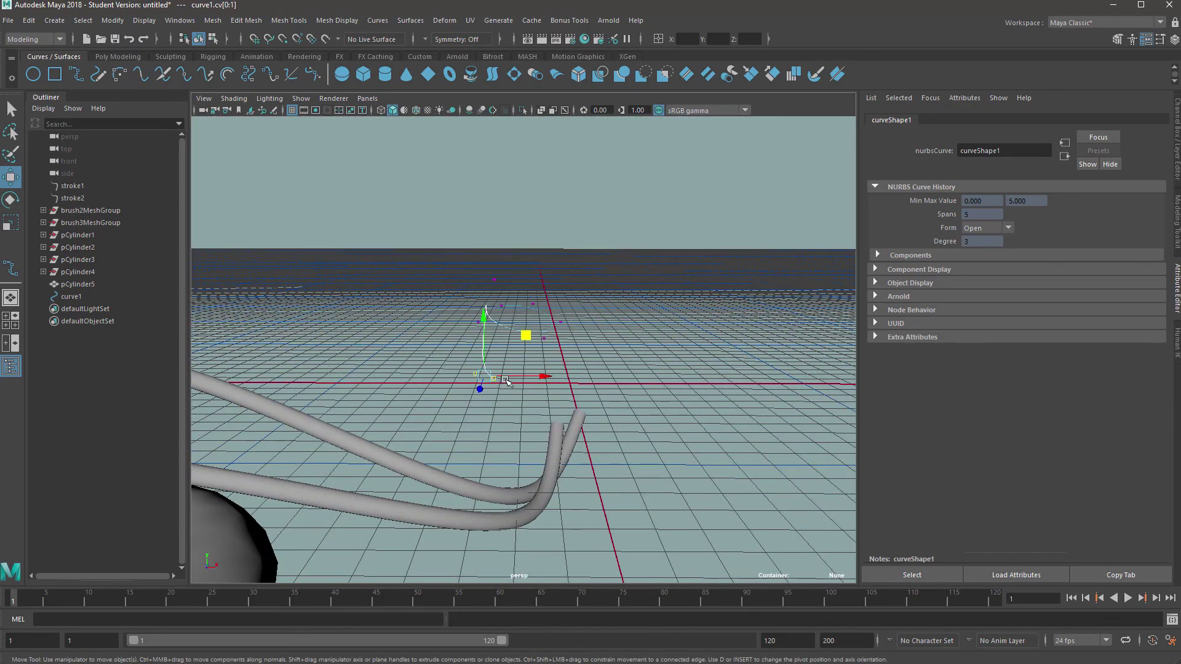
pyautogui.press('e')
pyautogui.keyDown('alt'); pyautogui.moveTo(596, 349); pyautogui.dragTo(505, 386); pyautogui.keyUp('alt')
pyautogui.click(682, 283)
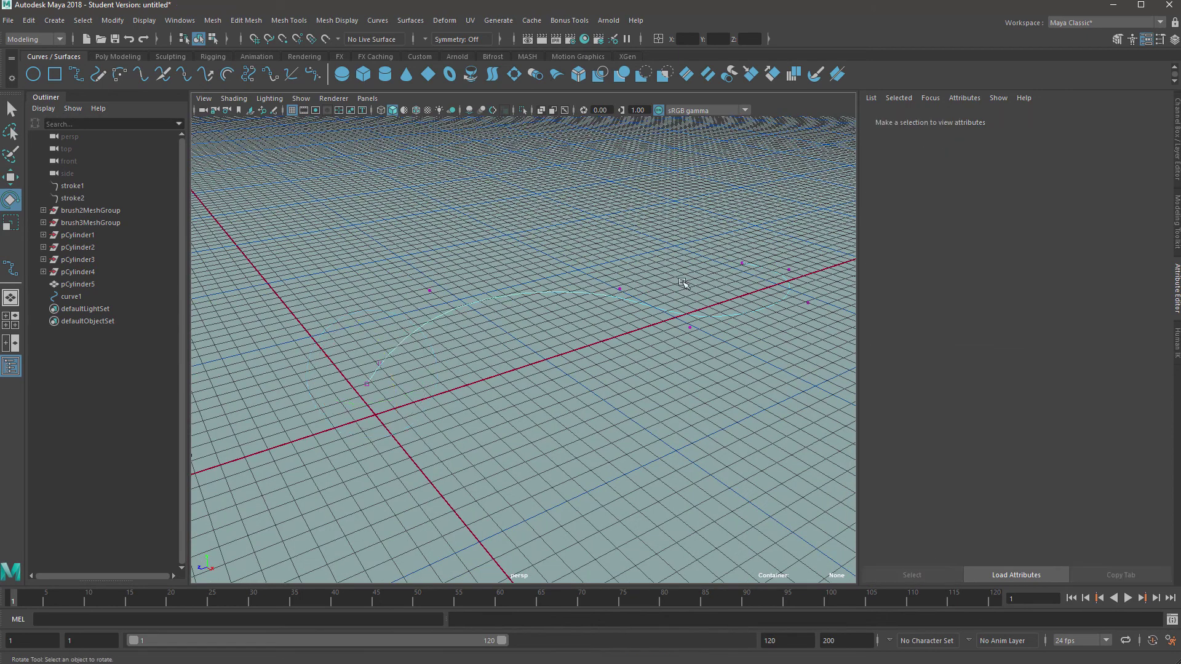
# Reselect the curve in control vertex mode and rotate its last four vertices as a group.
pyautogui.keyDown('alt'); pyautogui.moveTo(683, 284); pyautogui.dragTo(582, 301, button='middle'); pyautogui.keyUp('alt')
pyautogui.keyDown('alt'); pyautogui.moveTo(582, 300); pyautogui.dragTo(667, 297, button='right'); pyautogui.keyUp('alt')
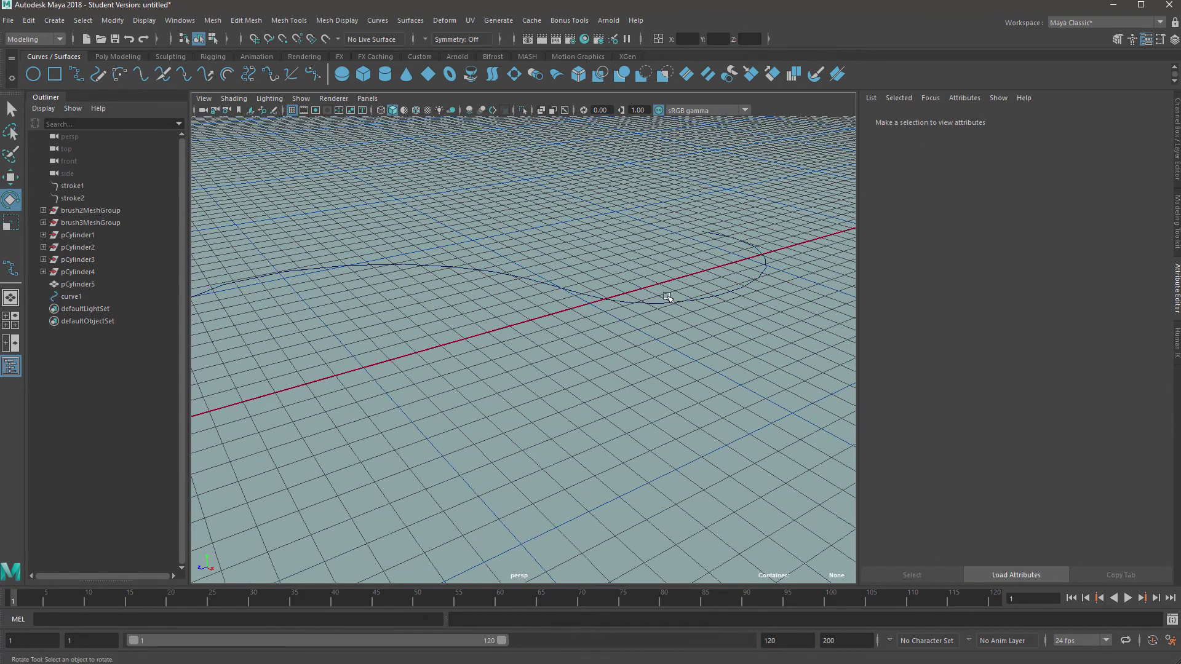
pyautogui.click(662, 306)
pyautogui.rightClick(653, 304)
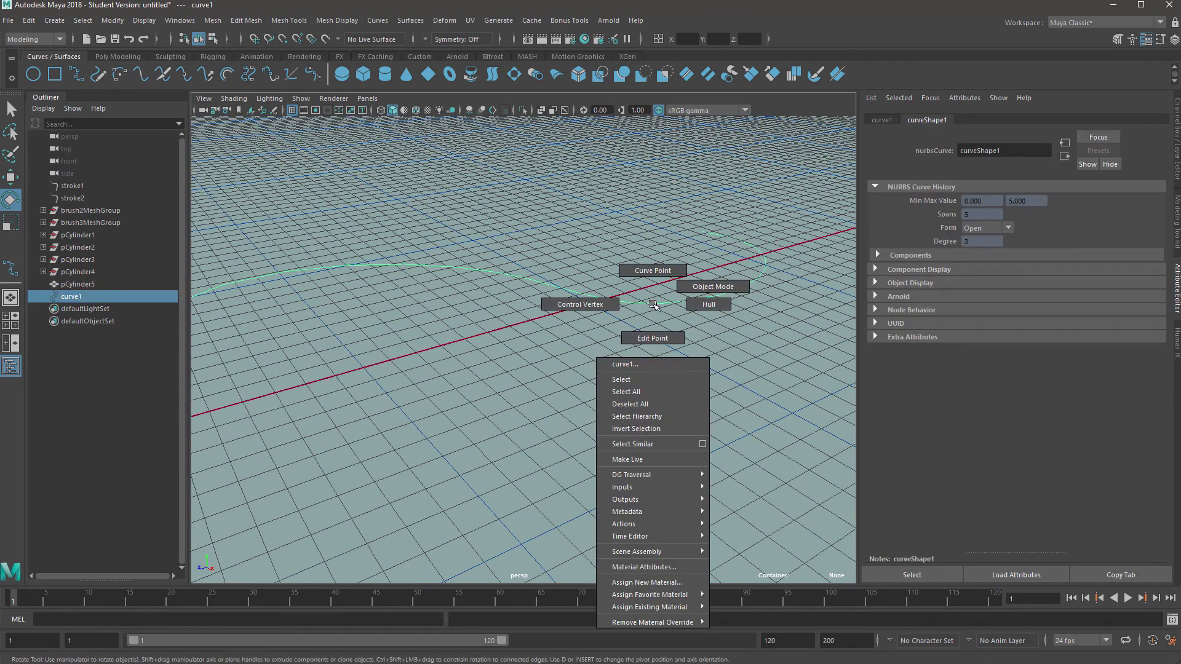
pyautogui.click(554, 304)
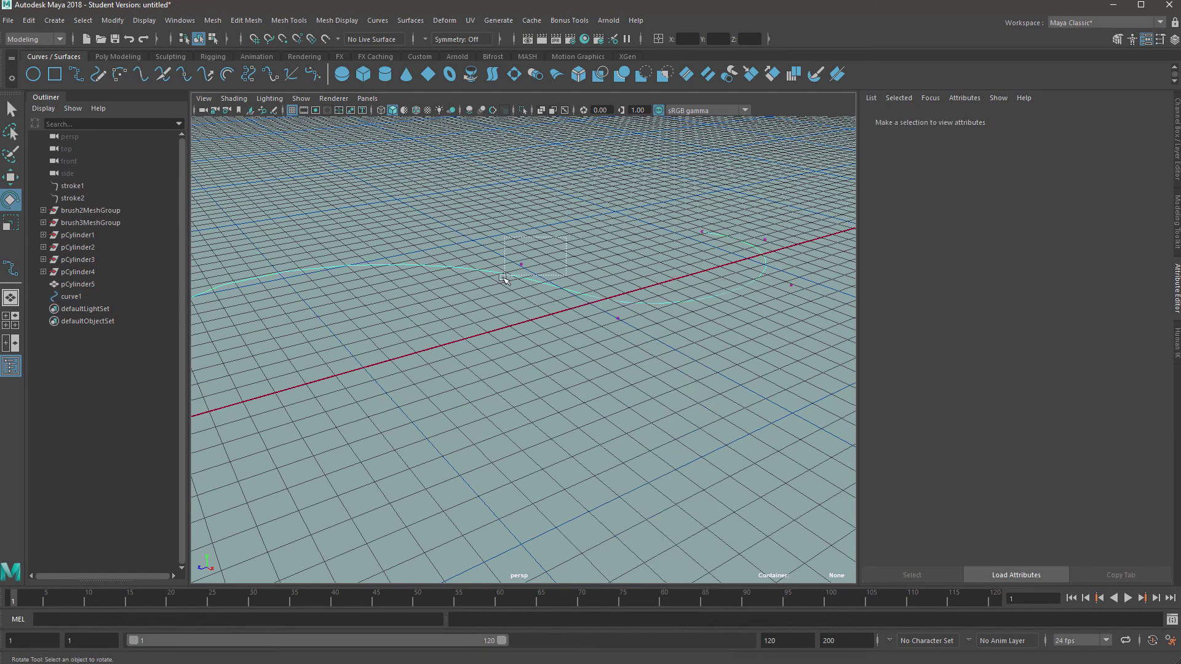
pyautogui.moveTo(503, 277); pyautogui.dragTo(501, 279)
pyautogui.keyDown('alt'); pyautogui.moveTo(375, 350); pyautogui.dragTo(584, 233); pyautogui.keyUp('alt')
pyautogui.press('w')
pyautogui.press('e')
pyautogui.moveTo(664, 247)
pyautogui.mouseDown()
pyautogui.moveTo(697, 209)
pyautogui.moveTo(683, 273)
pyautogui.moveTo(663, 297)
pyautogui.moveTo(652, 239)
pyautogui.mouseUp()
pyautogui.keyDown('alt'); pyautogui.moveTo(732, 300); pyautogui.dragTo(492, 324); pyautogui.keyUp('alt')
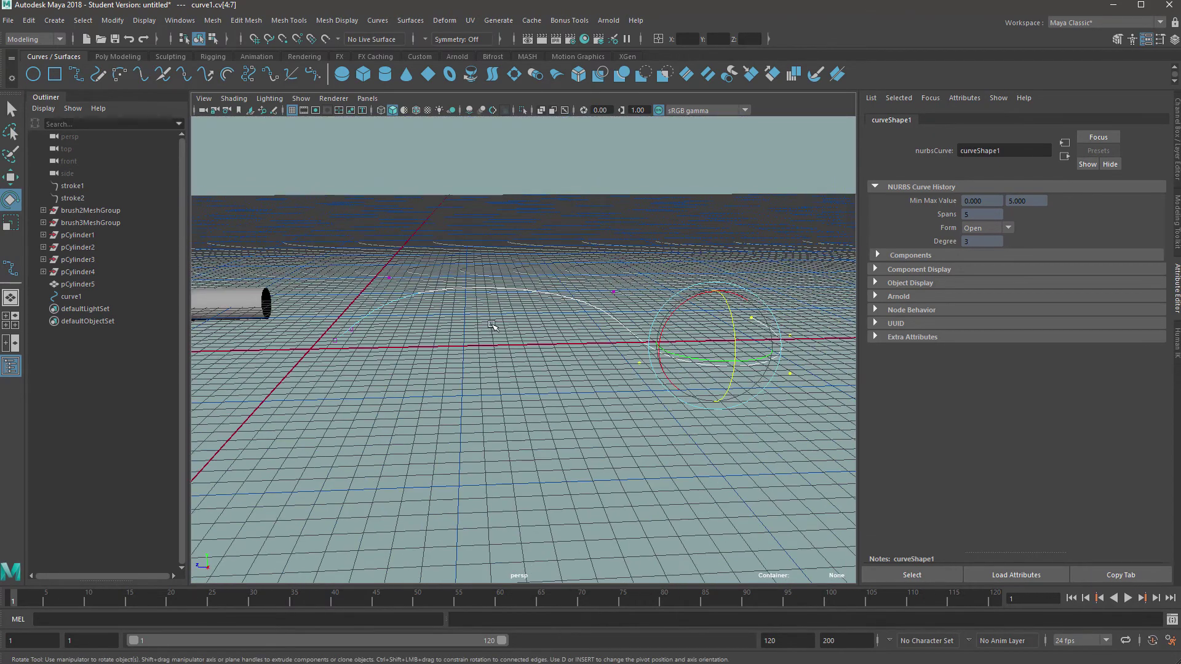
# Move the first three control vertices together to reshape the beginning of the curve.
pyautogui.moveTo(336, 378); pyautogui.dragTo(333, 379)
pyautogui.press('w')
pyautogui.moveTo(337, 325); pyautogui.dragTo(570, 477)
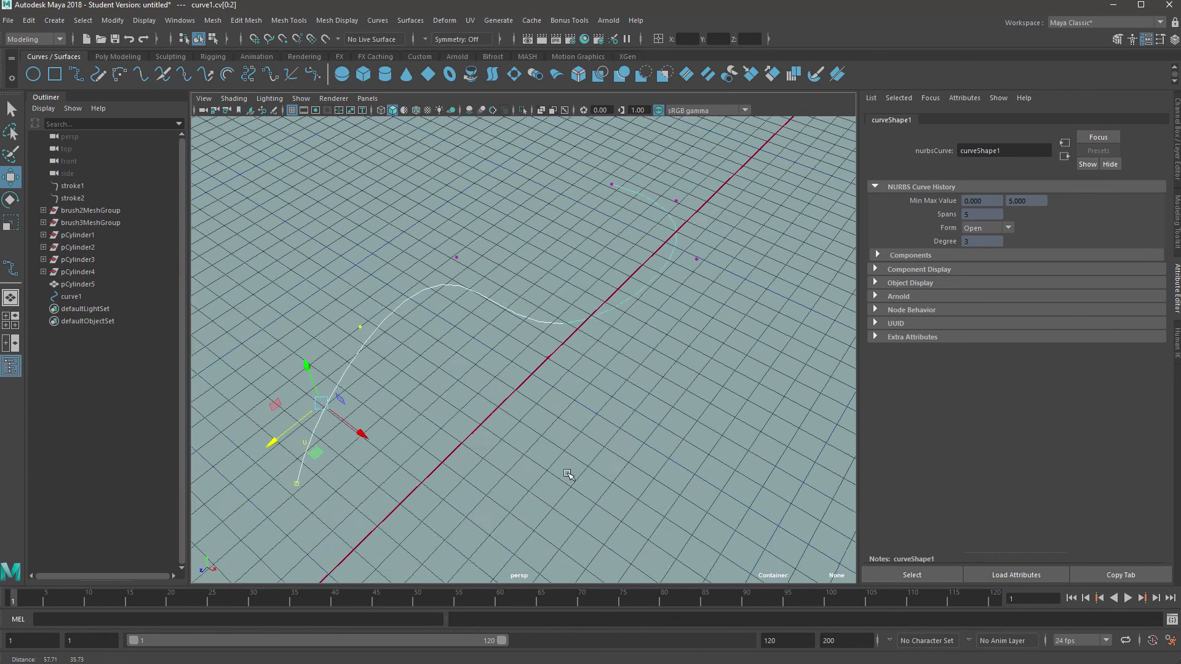
pyautogui.keyDown('alt'); pyautogui.moveTo(575, 240); pyautogui.dragTo(601, 285, button='middle'); pyautogui.keyUp('alt')
# Return the curve to object mode and attach the Paint Effects brush to it.
pyautogui.moveTo(640, 315); pyautogui.dragTo(708, 304, button='right')
pyautogui.keyDown('alt'); pyautogui.moveTo(642, 300); pyautogui.dragTo(610, 289, button='middle'); pyautogui.keyUp('alt')
pyautogui.keyDown('alt'); pyautogui.moveTo(525, 177); pyautogui.dragTo(573, 168, button='middle'); pyautogui.keyUp('alt')
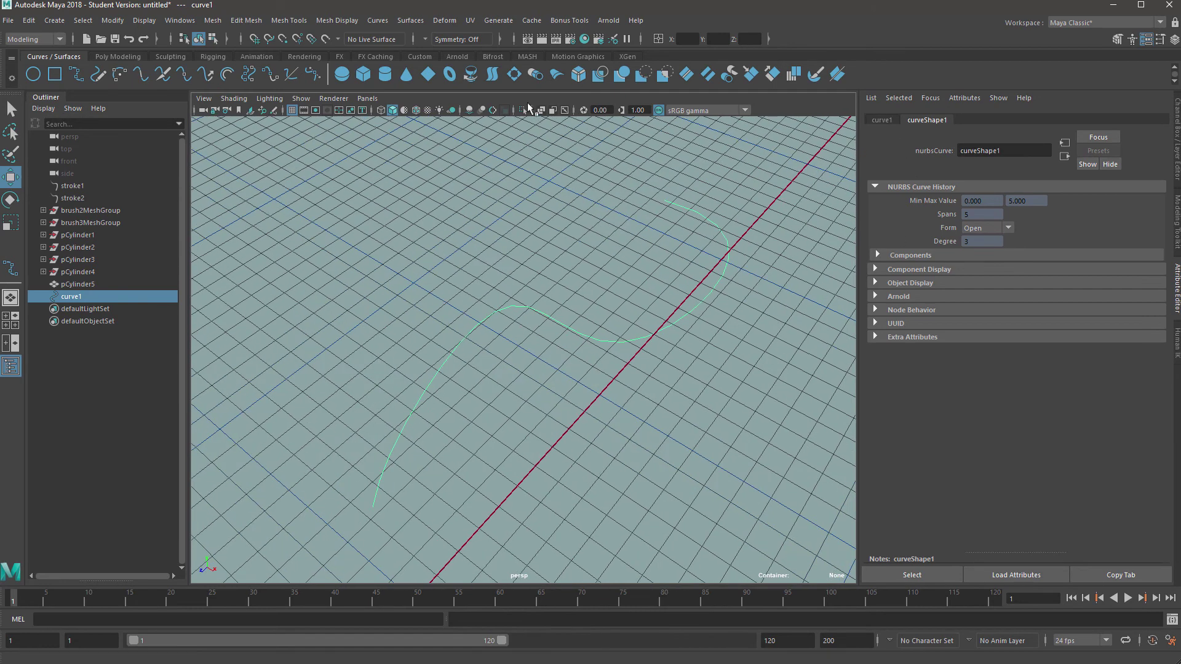
pyautogui.click(494, 20)
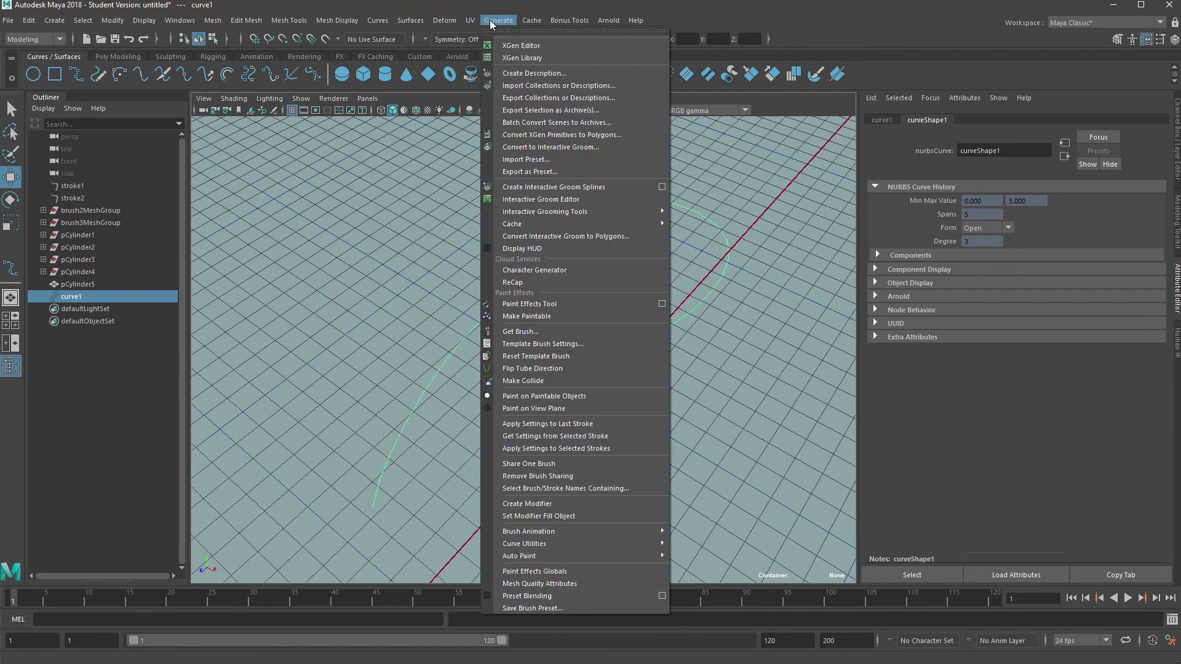
pyautogui.moveTo(566, 544)
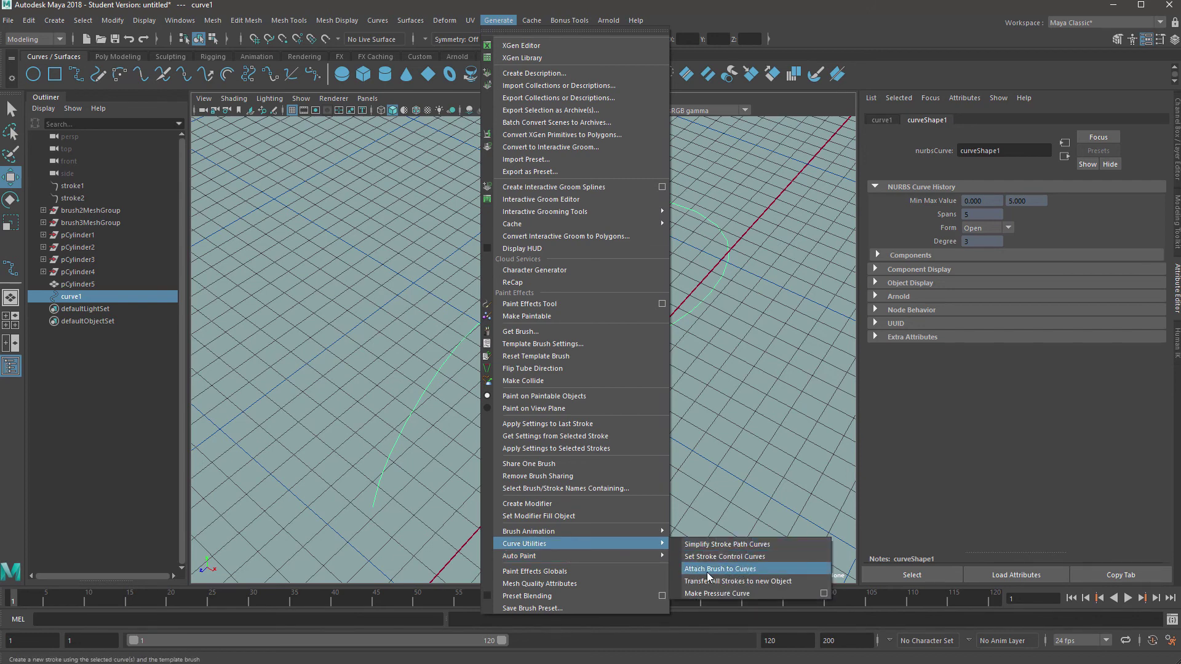
pyautogui.click(722, 570)
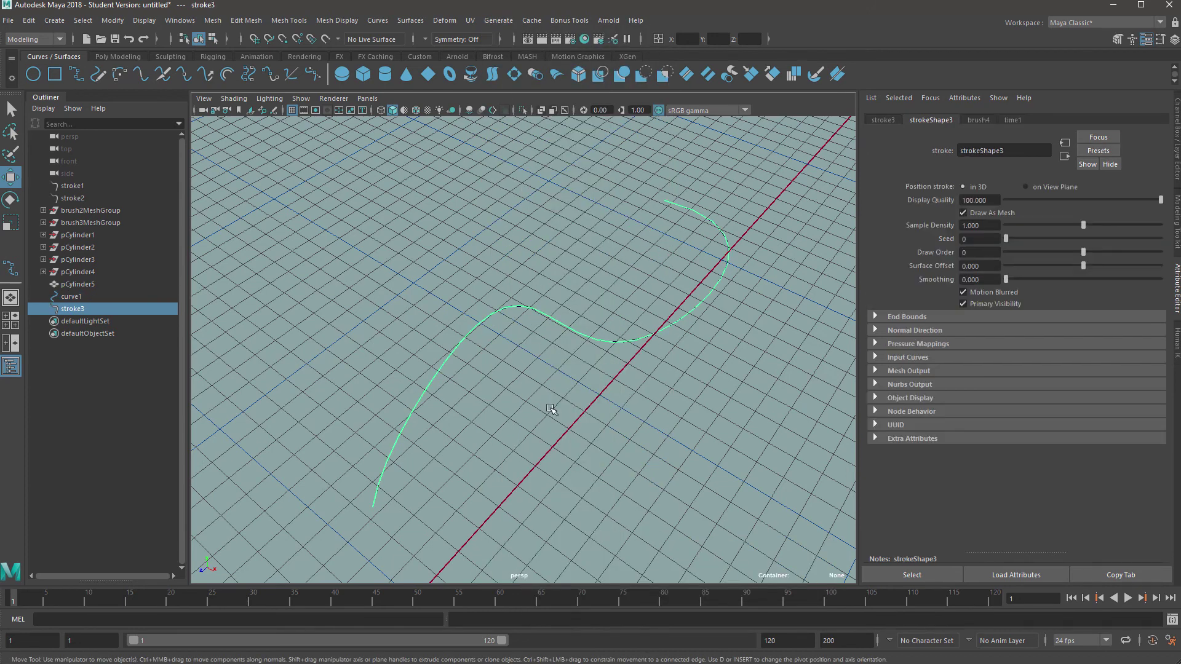
# Examine the thickness and smoothness of the new brush stroke along the curve.
pyautogui.scroll(8, 534, 251)
pyautogui.scroll(-3, 505, 224)
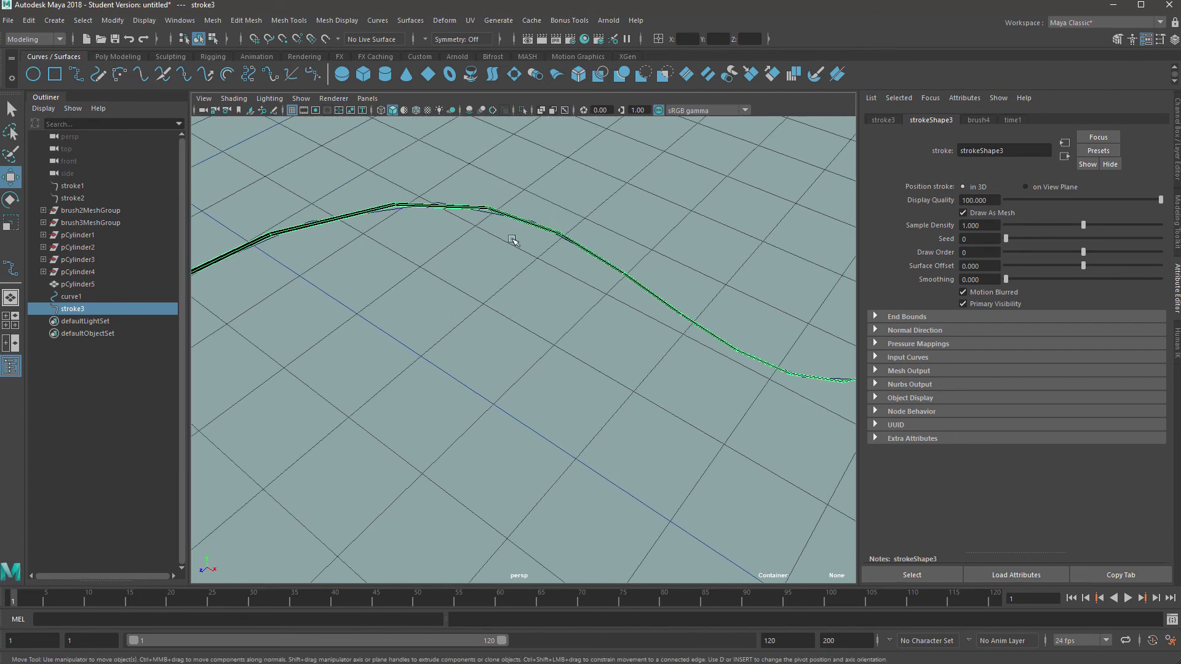
pyautogui.scroll(-4, 327, 290)
pyautogui.scroll(-3, 500, 401)
pyautogui.keyDown('alt'); pyautogui.moveTo(500, 401); pyautogui.dragTo(575, 316, button='middle'); pyautogui.keyUp('alt')
pyautogui.scroll(6, 448, 360)
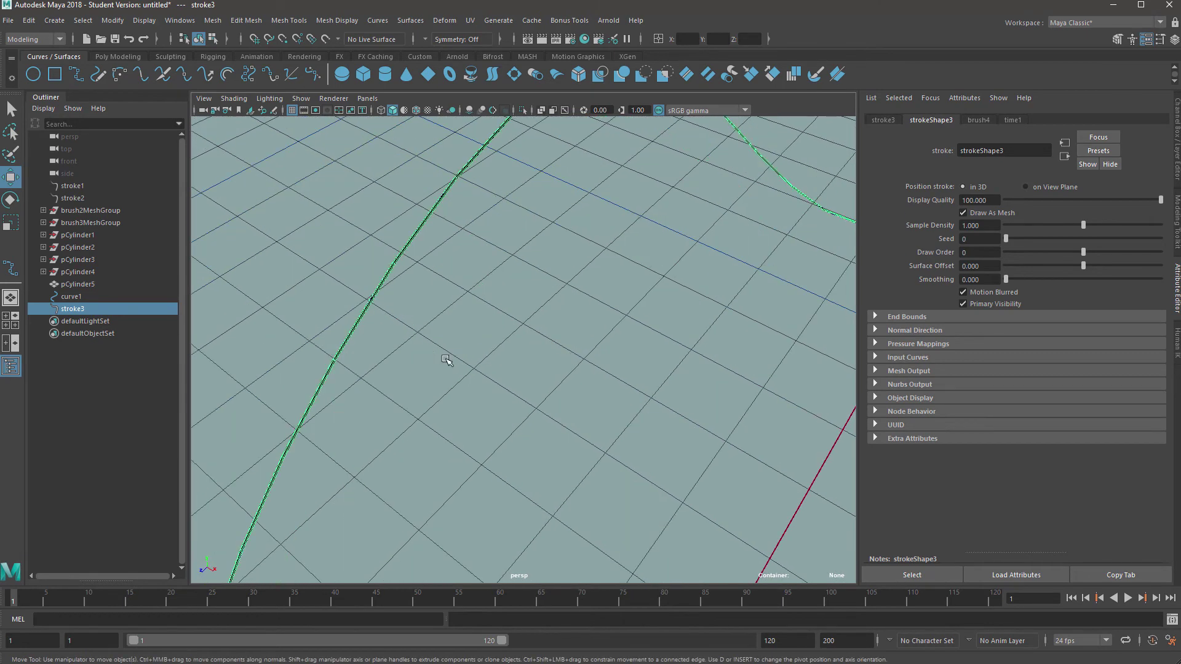
pyautogui.keyDown('alt'); pyautogui.moveTo(425, 344); pyautogui.dragTo(492, 301, button='middle'); pyautogui.keyUp('alt')
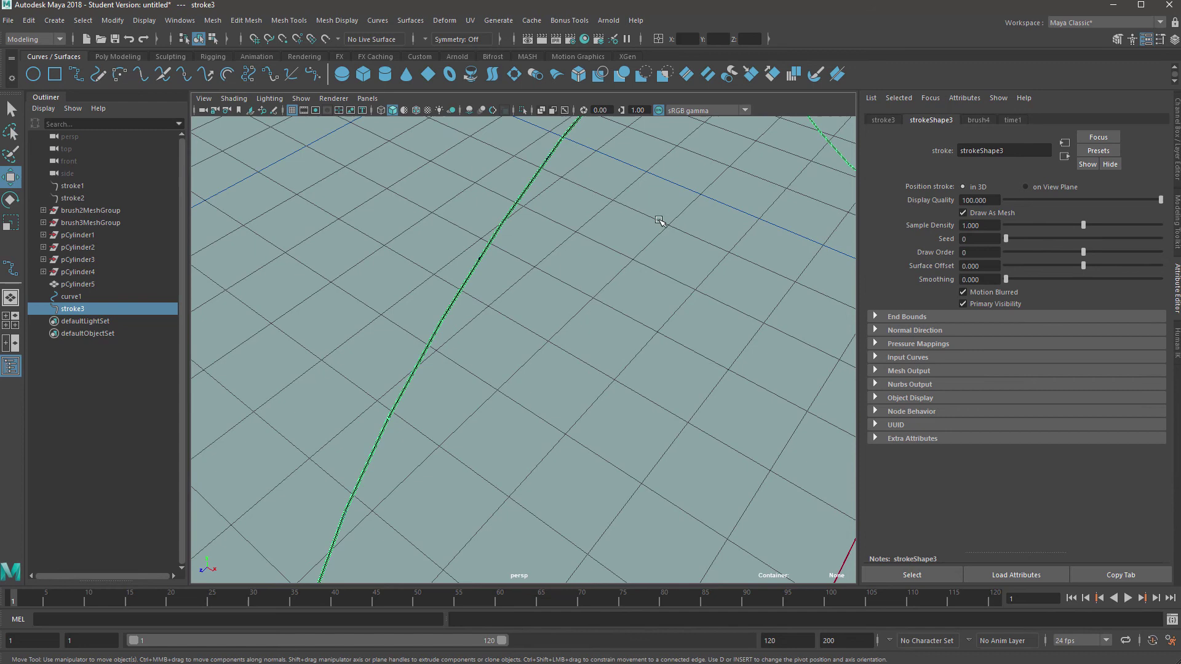
pyautogui.keyDown('alt'); pyautogui.moveTo(669, 247); pyautogui.dragTo(579, 315, button='middle'); pyautogui.keyUp('alt')
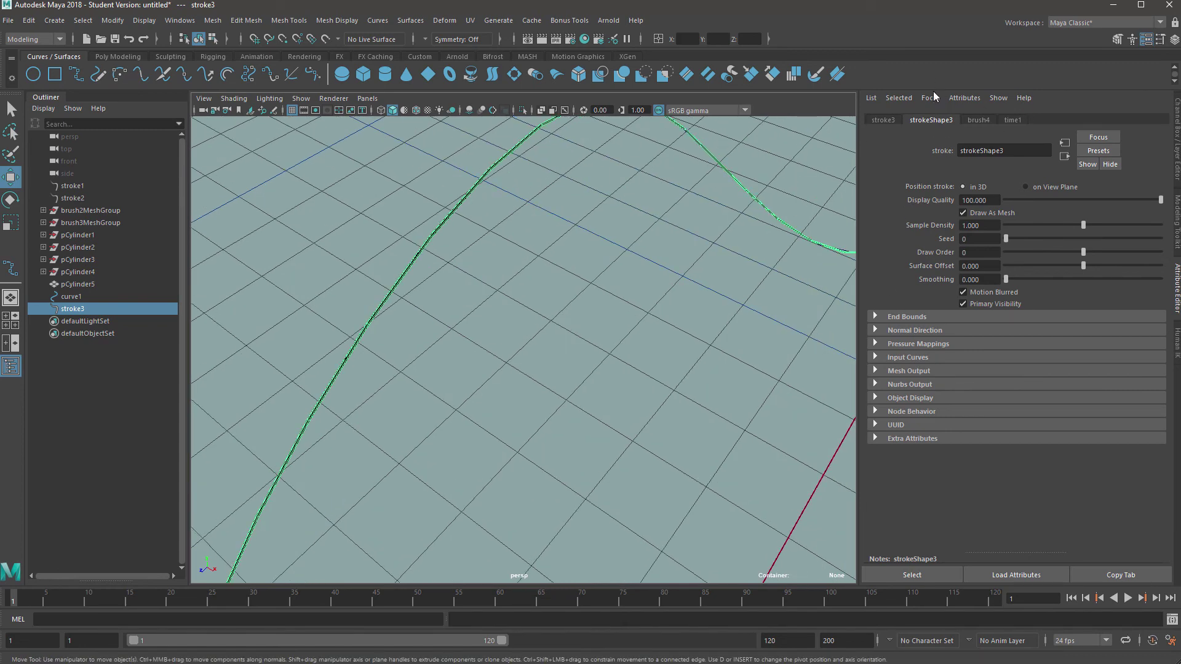
pyautogui.scroll(-4, 591, 225)
pyautogui.scroll(2, 669, 229)
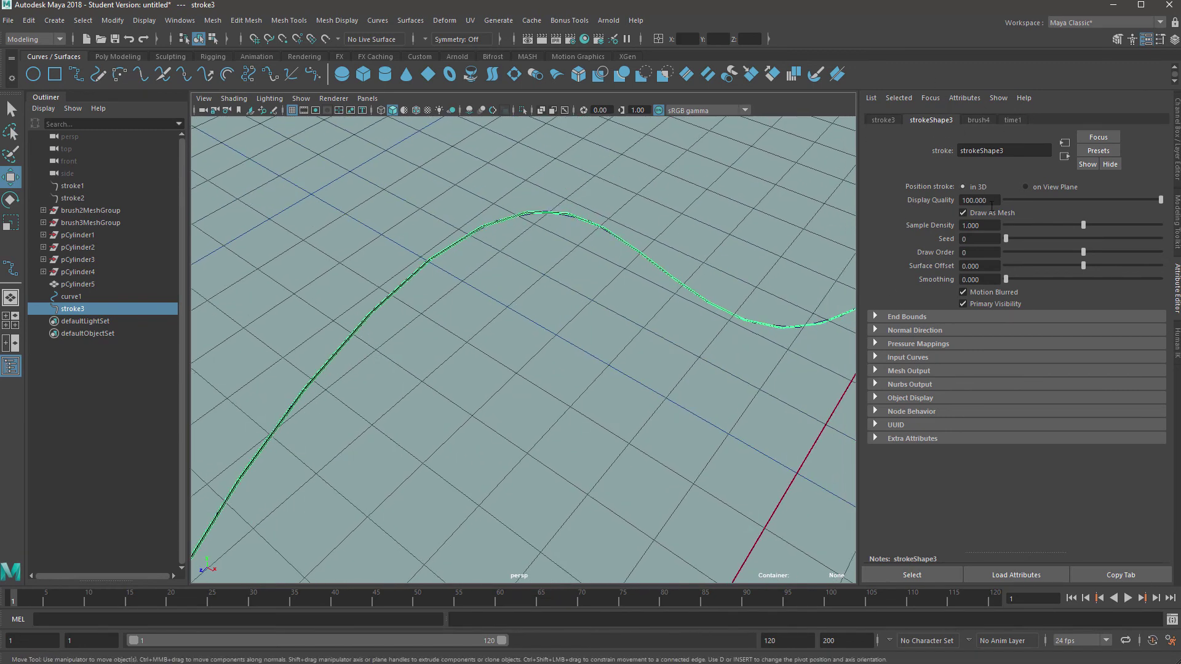
# Set the Global Scale of the new stroke's brush4 to 80.
pyautogui.click(978, 121)
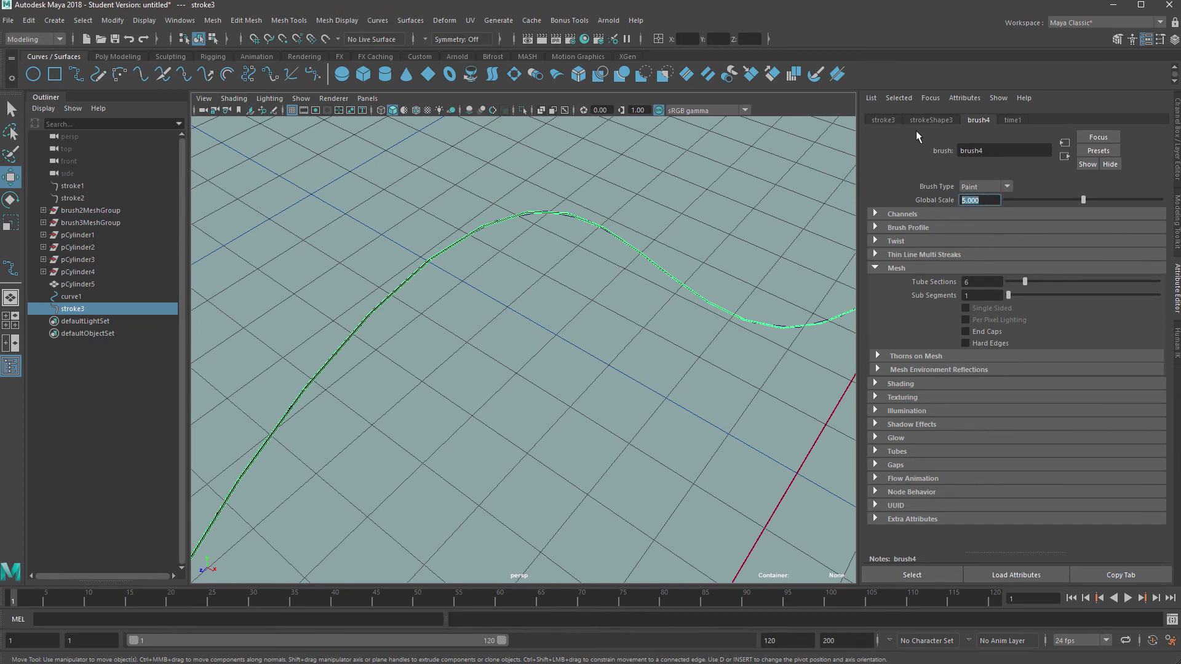
pyautogui.write('80')
pyautogui.press('Return')
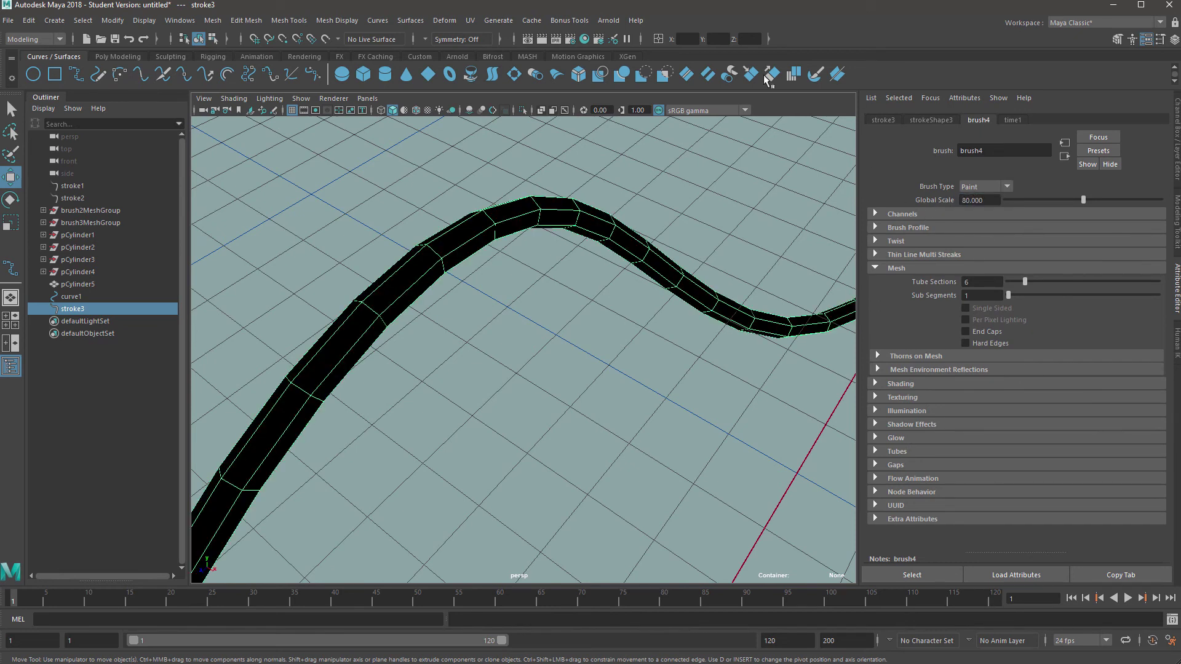
# Examine the shape and segment density of the thickened stroke along its bends.
pyautogui.scroll(3, 504, 279)
pyautogui.scroll(-4, 503, 278)
pyautogui.moveTo(548, 335)
pyautogui.keyDown('alt'); pyautogui.mouseDown()
pyautogui.moveTo(534, 320)
pyautogui.moveTo(539, 291)
pyautogui.mouseUp(); pyautogui.keyUp('alt')
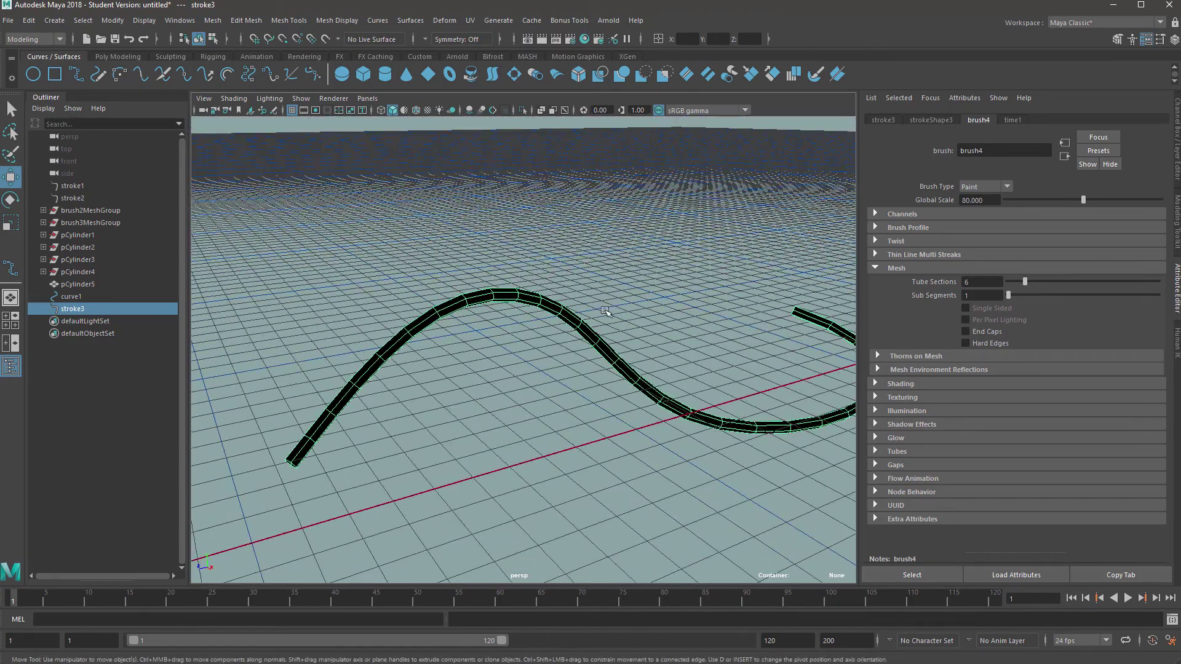
pyautogui.keyDown('alt'); pyautogui.moveTo(583, 319); pyautogui.dragTo(588, 270, button='middle'); pyautogui.keyUp('alt')
pyautogui.keyDown('alt'); pyautogui.moveTo(559, 276); pyautogui.dragTo(582, 283); pyautogui.keyUp('alt')
pyautogui.keyDown('alt'); pyautogui.moveTo(514, 259); pyautogui.dragTo(546, 298, button='middle'); pyautogui.keyUp('alt')
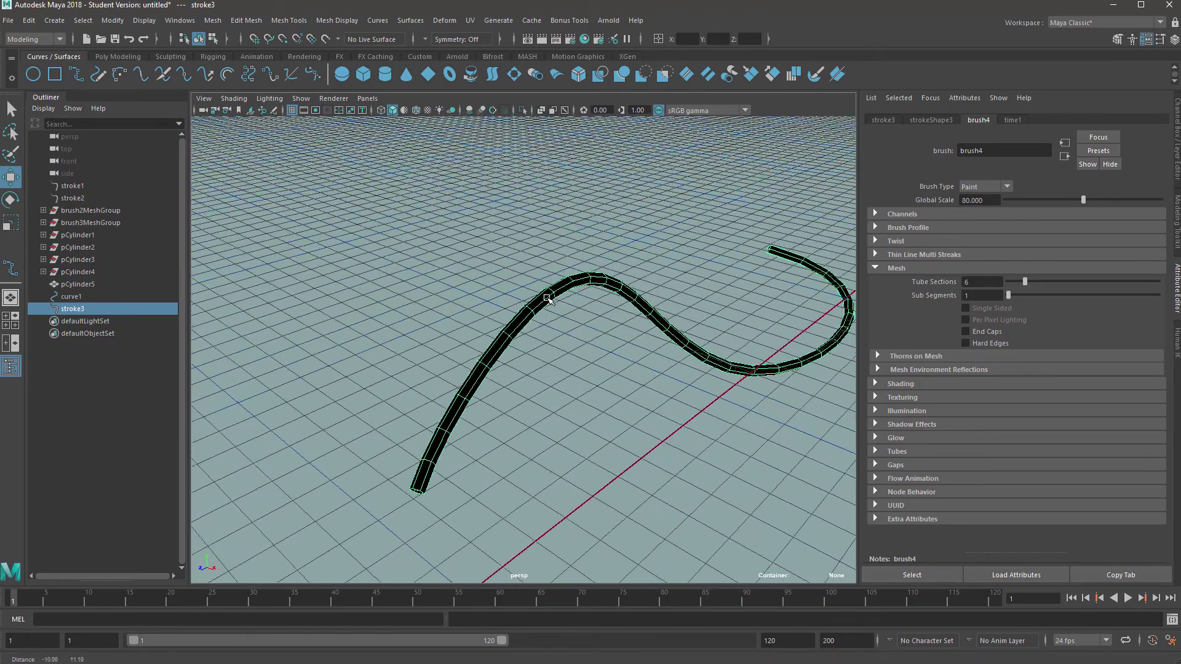
pyautogui.scroll(4, 573, 296)
pyautogui.moveTo(574, 296)
pyautogui.keyDown('alt'); pyautogui.mouseDown()
pyautogui.moveTo(635, 267)
pyautogui.moveTo(566, 297)
pyautogui.mouseUp(); pyautogui.keyUp('alt')
pyautogui.keyDown('alt'); pyautogui.moveTo(566, 297); pyautogui.dragTo(486, 305, button='middle'); pyautogui.keyUp('alt')
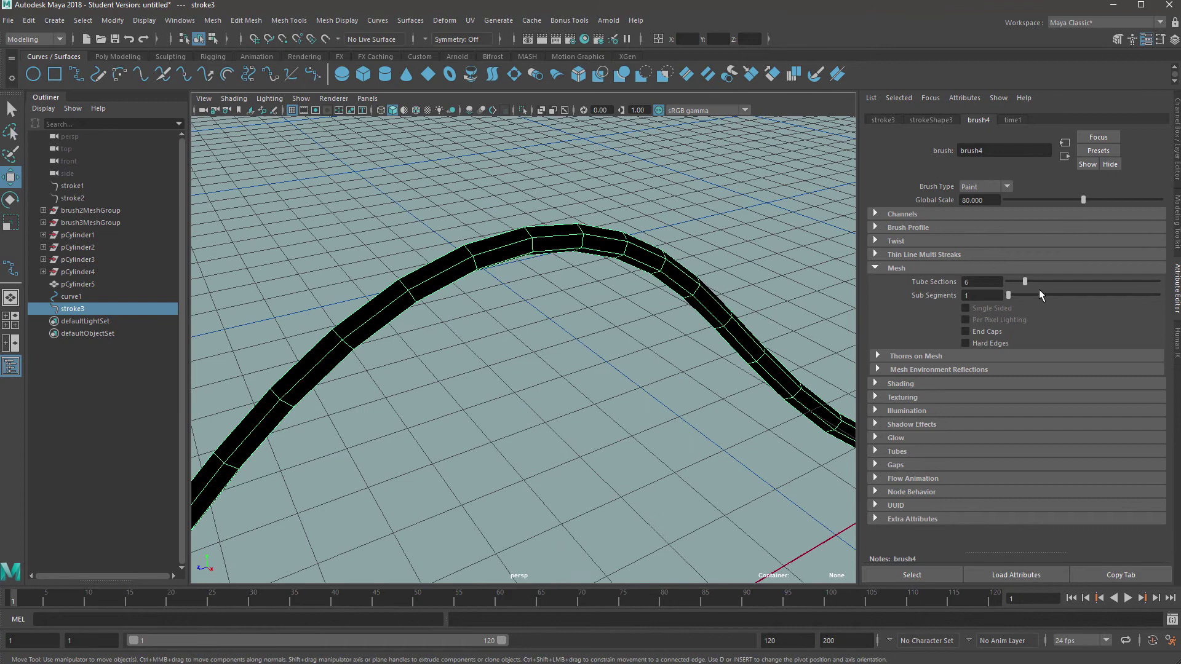
# Set the Tube Sections of brush4's mesh to 8 to round out the cable's profile.
pyautogui.scroll(-4, 608, 272)
pyautogui.keyDown('alt'); pyautogui.moveTo(617, 258); pyautogui.dragTo(566, 218); pyautogui.keyUp('alt')
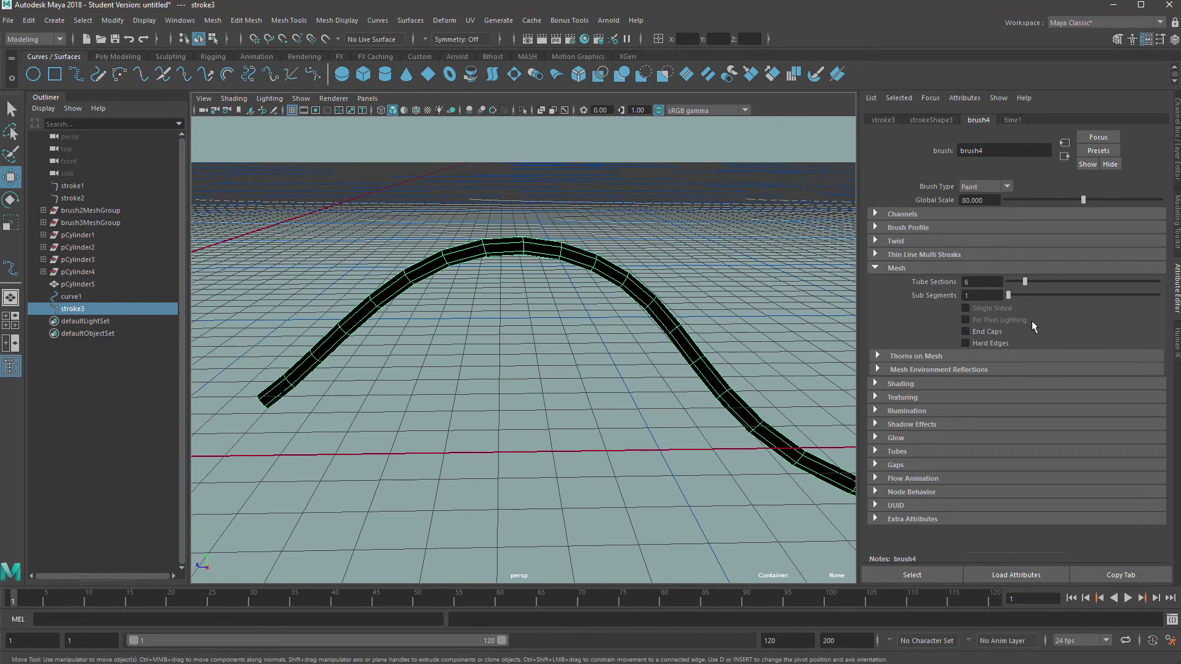
pyautogui.click(904, 266)
pyautogui.click(901, 266)
pyautogui.moveTo(1027, 281); pyautogui.dragTo(1037, 281)
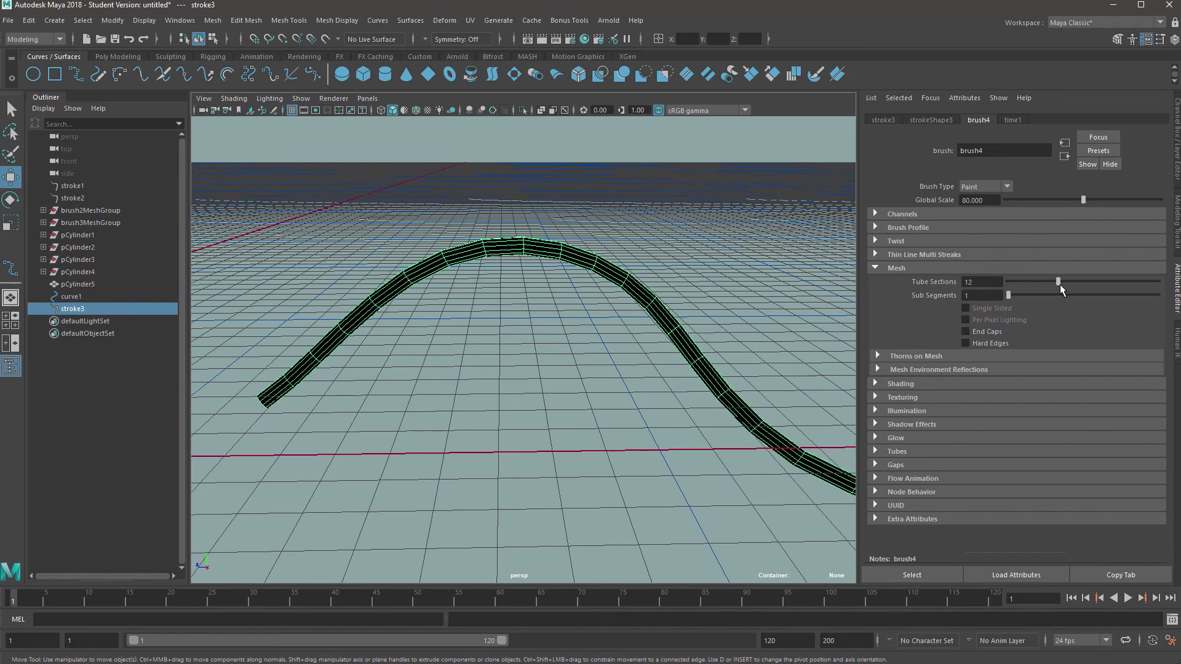
pyautogui.keyDown('alt'); pyautogui.moveTo(611, 232); pyautogui.dragTo(525, 241); pyautogui.keyUp('alt')
pyautogui.keyDown('alt'); pyautogui.moveTo(517, 231); pyautogui.dragTo(553, 237, button='right'); pyautogui.keyUp('alt')
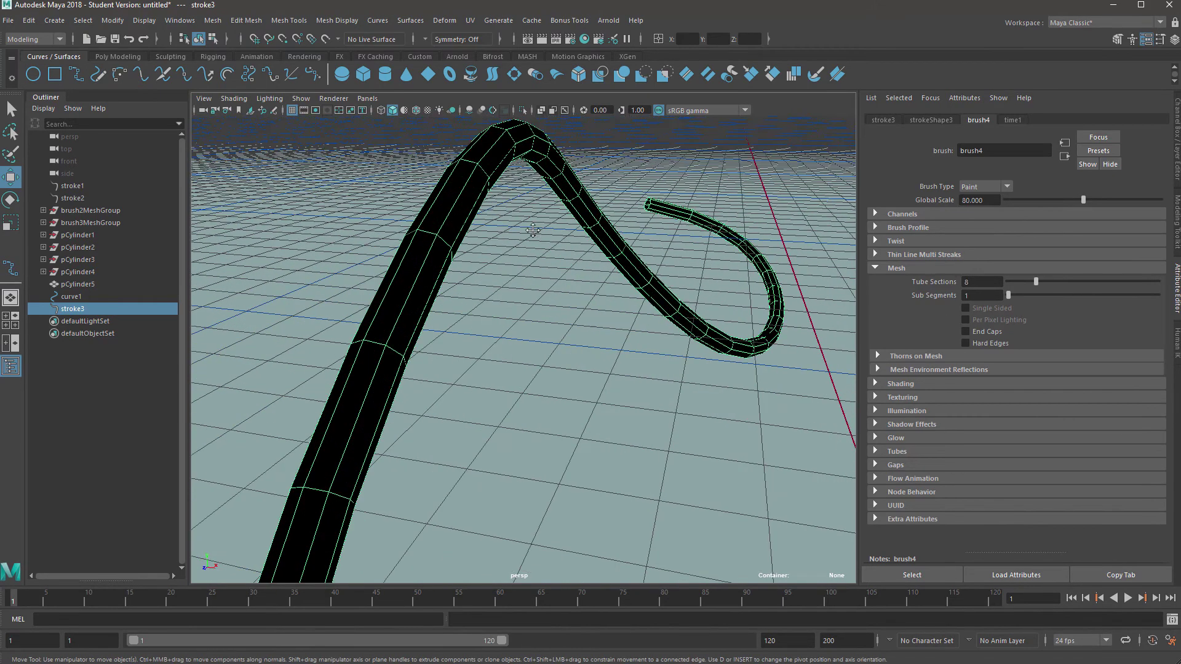
pyautogui.keyDown('alt'); pyautogui.moveTo(553, 237); pyautogui.dragTo(572, 316, button='middle'); pyautogui.keyUp('alt')
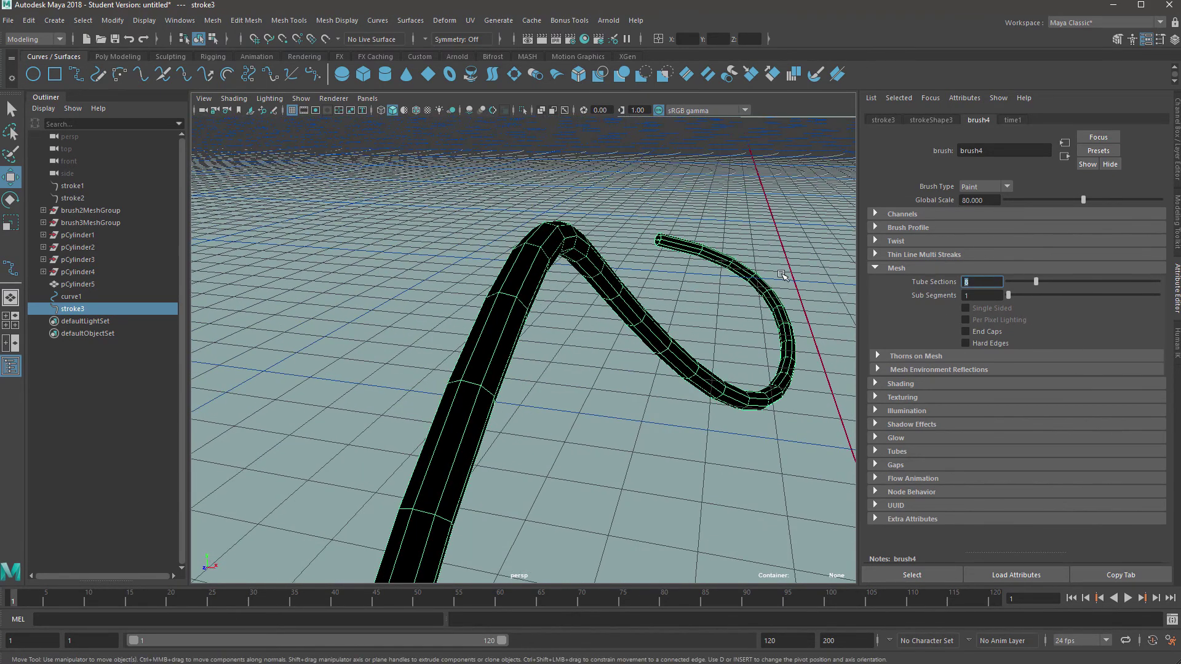
# Try 10 and 6 Tube Sections on brush4's mesh, and return the value to 8.
pyautogui.press('Return')
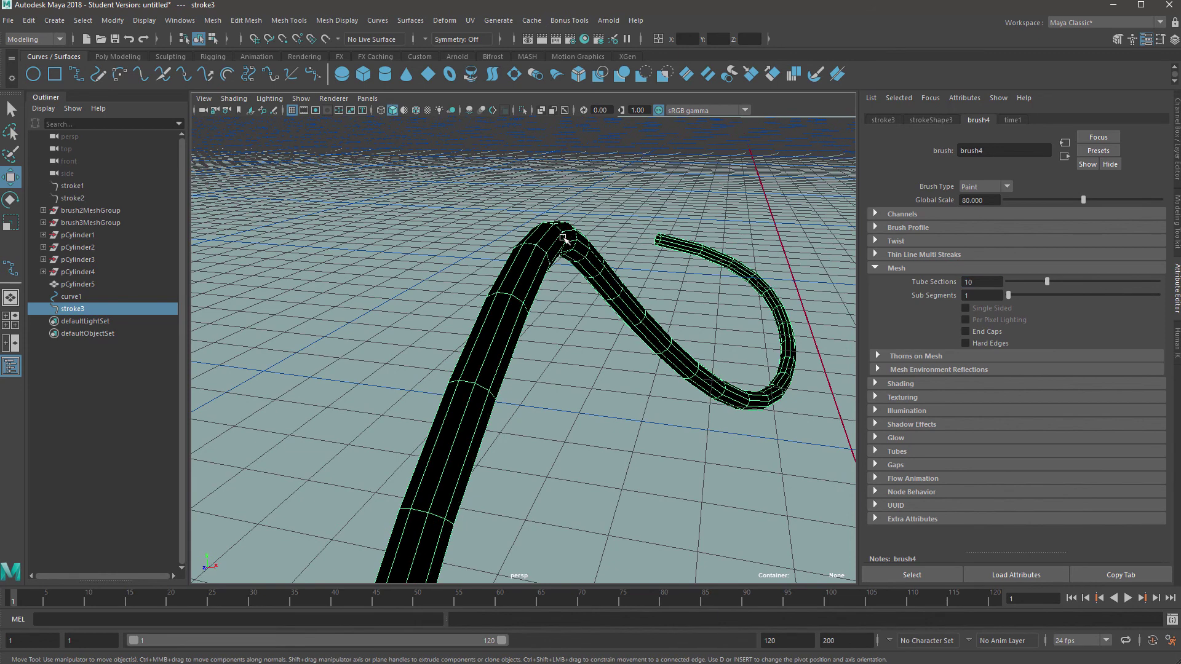
pyautogui.keyDown('alt'); pyautogui.moveTo(574, 240); pyautogui.dragTo(551, 249); pyautogui.keyUp('alt')
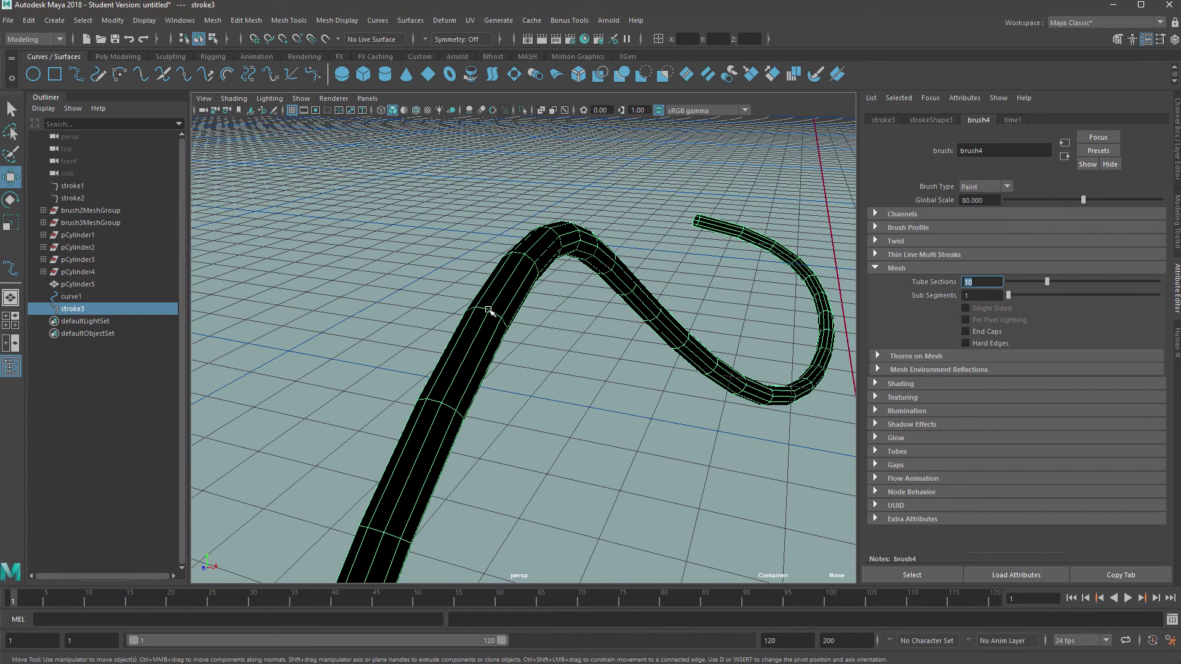
pyautogui.write('6')
pyautogui.press('Return')
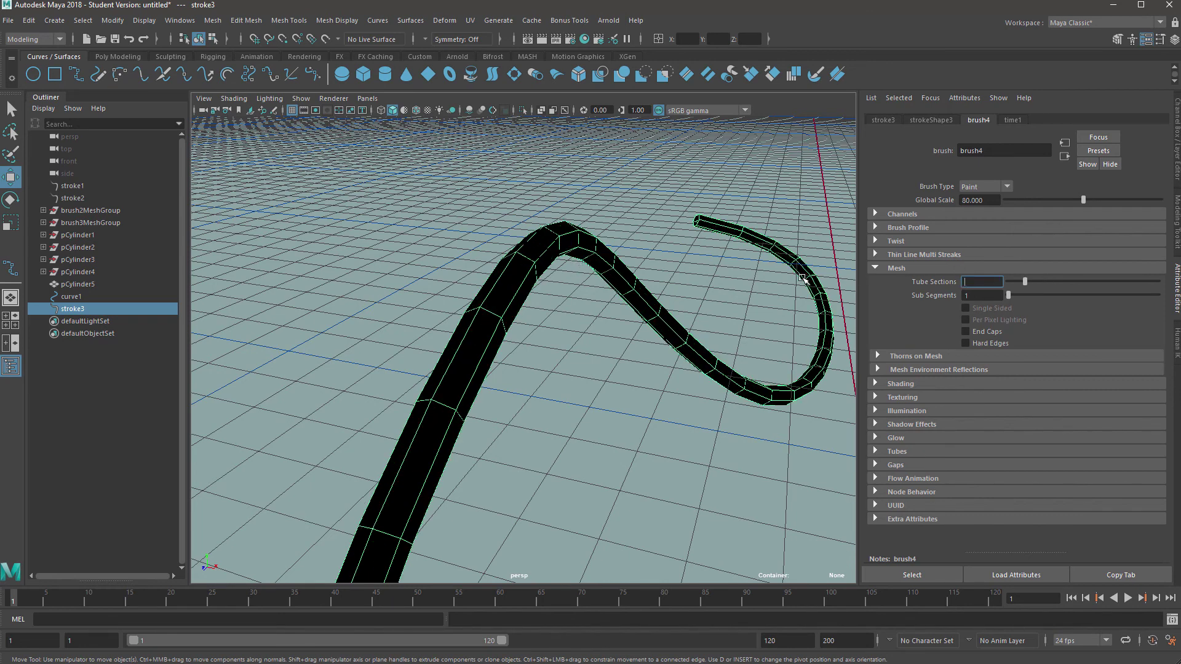
pyautogui.press('Return')
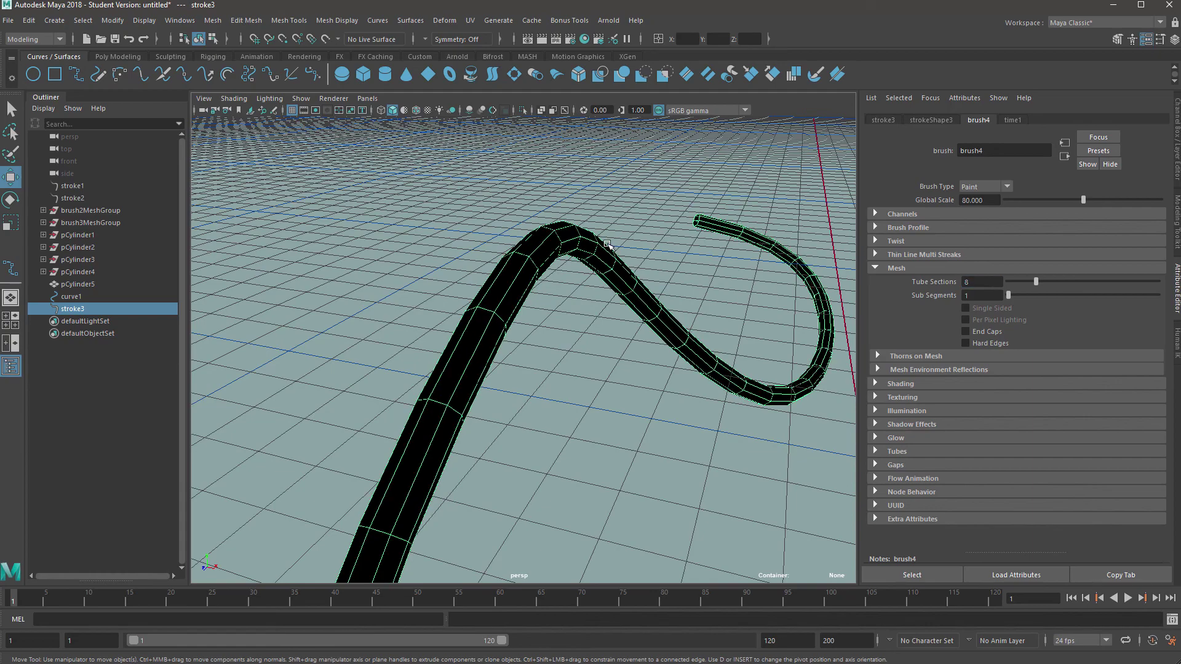
# Examine the tube's cross-section at its open end and the segment spacing along its bends.
pyautogui.rightClick(596, 242)
pyautogui.click(619, 200)
pyautogui.scroll(-3, 622, 203)
pyautogui.keyDown('alt'); pyautogui.moveTo(664, 227); pyautogui.dragTo(601, 326); pyautogui.keyUp('alt')
pyautogui.click(601, 329)
pyautogui.scroll(-3, 687, 340)
pyautogui.moveTo(687, 341)
pyautogui.keyDown('alt'); pyautogui.mouseDown()
pyautogui.moveTo(535, 271)
pyautogui.moveTo(606, 290)
pyautogui.mouseUp(); pyautogui.keyUp('alt')
pyautogui.keyDown('alt'); pyautogui.moveTo(605, 290); pyautogui.dragTo(825, 328, button='middle'); pyautogui.keyUp('alt')
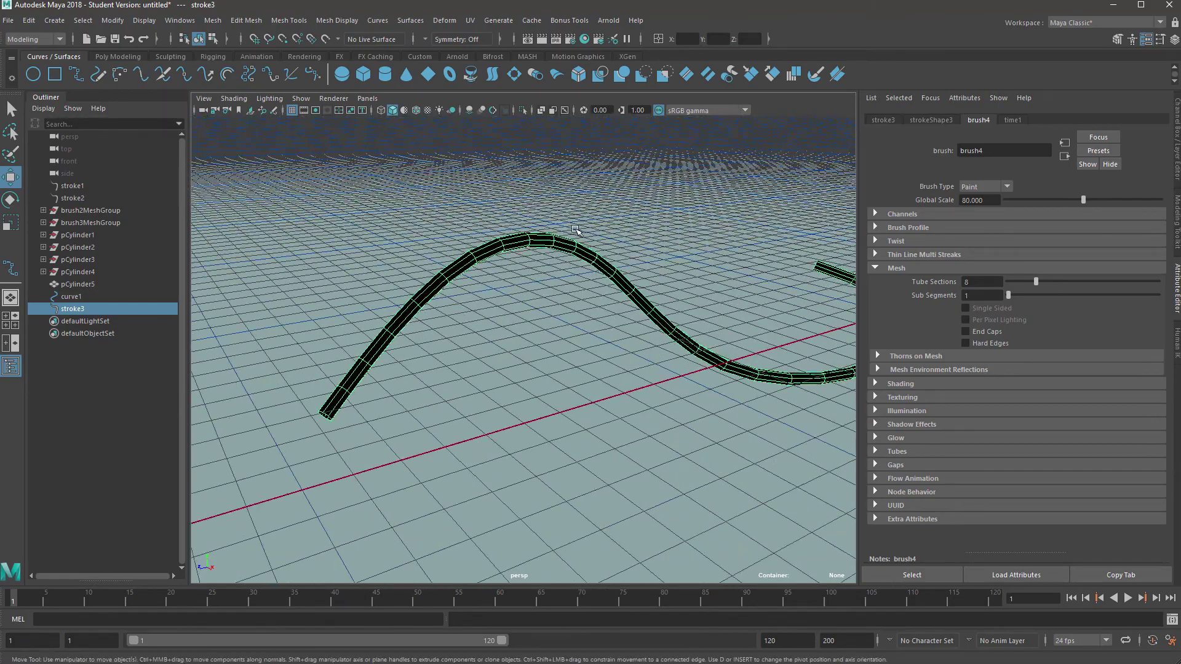
pyautogui.scroll(4, 577, 231)
pyautogui.keyDown('alt'); pyautogui.moveTo(569, 200); pyautogui.dragTo(523, 220, button='middle'); pyautogui.keyUp('alt')
pyautogui.moveTo(573, 201)
pyautogui.keyDown('alt'); pyautogui.mouseDown()
pyautogui.moveTo(641, 179)
pyautogui.moveTo(657, 311)
pyautogui.moveTo(836, 404)
pyautogui.mouseUp(); pyautogui.keyUp('alt')
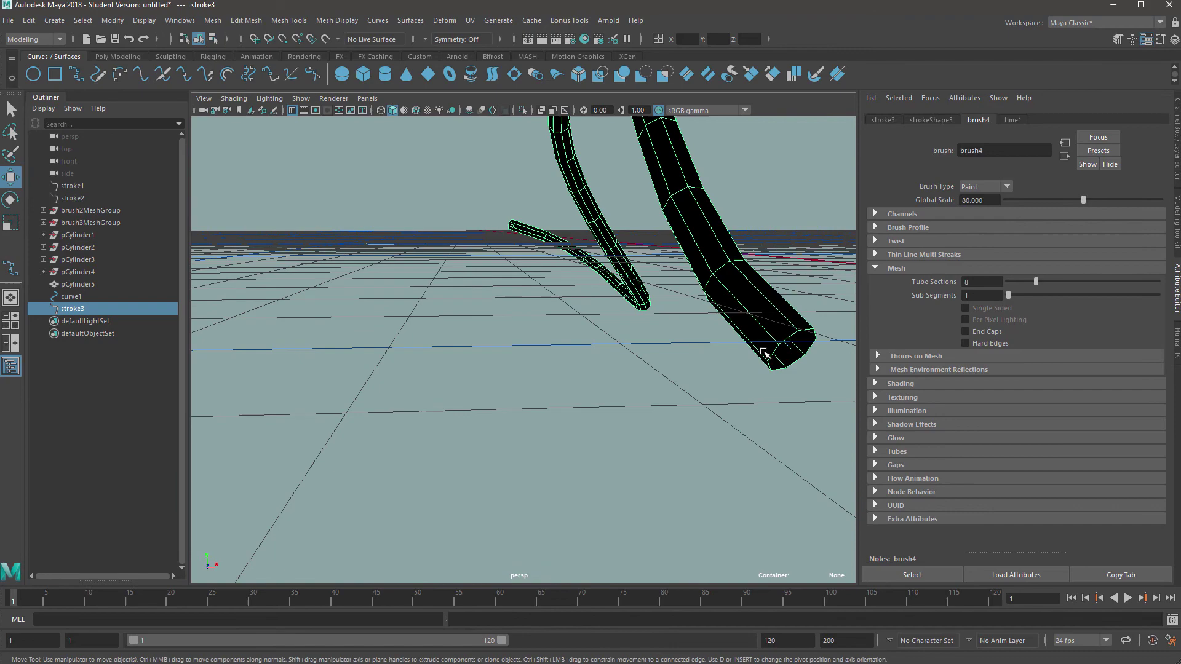
pyautogui.moveTo(782, 368)
pyautogui.keyDown('alt'); pyautogui.mouseDown()
pyautogui.moveTo(778, 356)
pyautogui.moveTo(707, 477)
pyautogui.moveTo(681, 369)
pyautogui.moveTo(621, 248)
pyautogui.moveTo(518, 207)
pyautogui.mouseUp(); pyautogui.keyUp('alt')
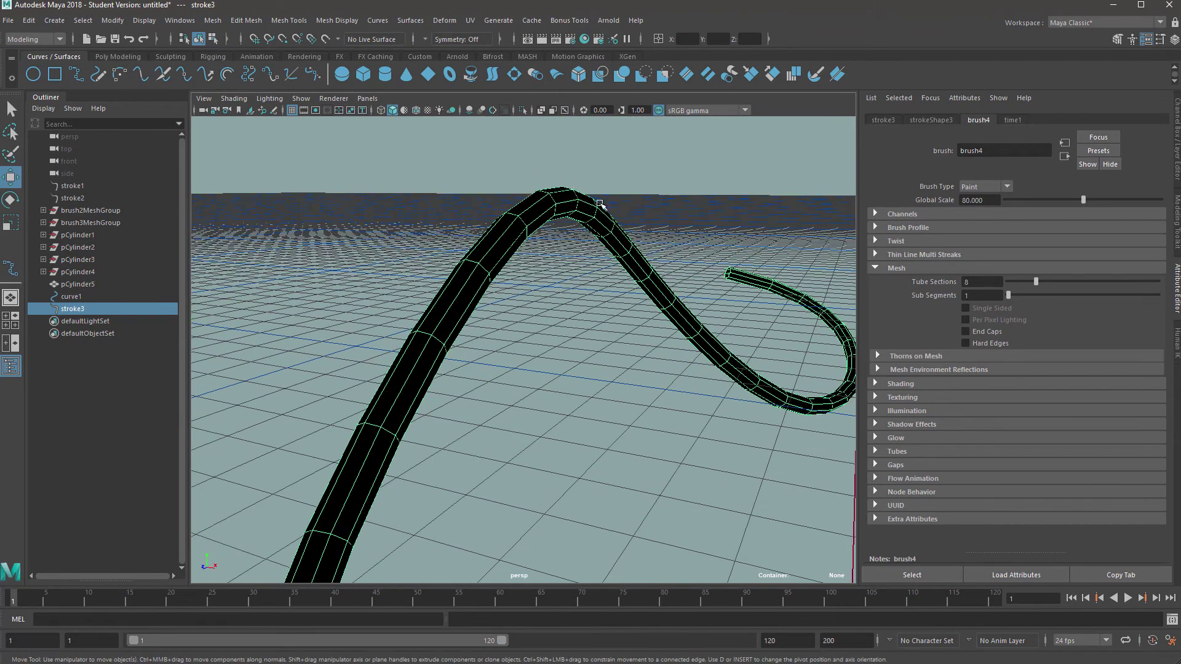
pyautogui.keyDown('alt'); pyautogui.moveTo(586, 219); pyautogui.dragTo(617, 202); pyautogui.keyUp('alt')
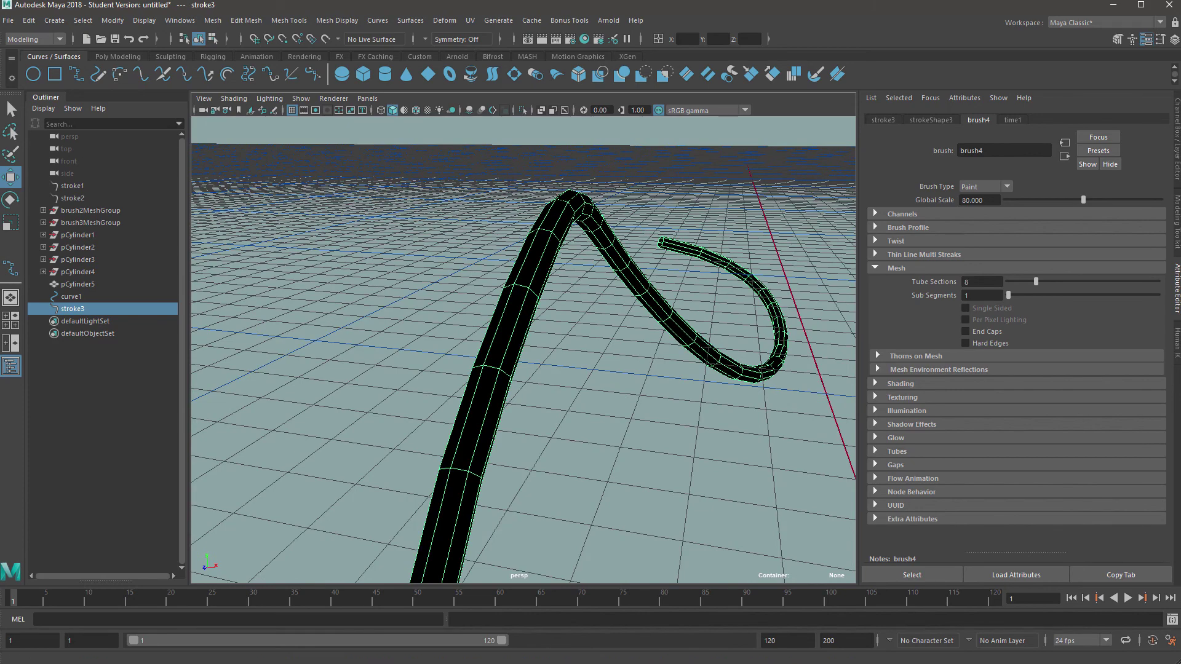
# Deselect the stroke and examine the cable's silhouette for faceting along its bends.
pyautogui.press('q')
pyautogui.rightClick(297, 203)
pyautogui.click(343, 177)
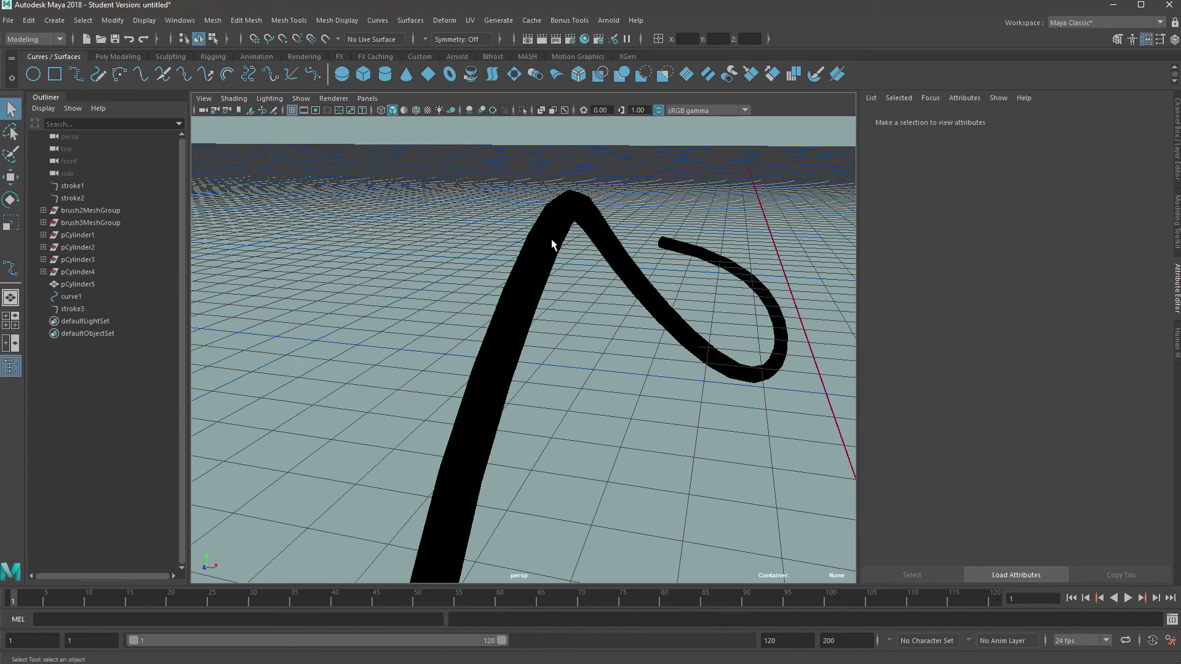
pyautogui.moveTo(586, 225)
pyautogui.keyDown('alt'); pyautogui.mouseDown()
pyautogui.moveTo(551, 205)
pyautogui.moveTo(593, 227)
pyautogui.moveTo(677, 200)
pyautogui.moveTo(667, 226)
pyautogui.mouseUp(); pyautogui.keyUp('alt')
pyautogui.moveTo(347, 213)
pyautogui.keyDown('alt'); pyautogui.mouseDown()
pyautogui.moveTo(601, 197)
pyautogui.moveTo(559, 188)
pyautogui.moveTo(582, 256)
pyautogui.mouseUp(); pyautogui.keyUp('alt')
pyautogui.scroll(-5, 582, 256)
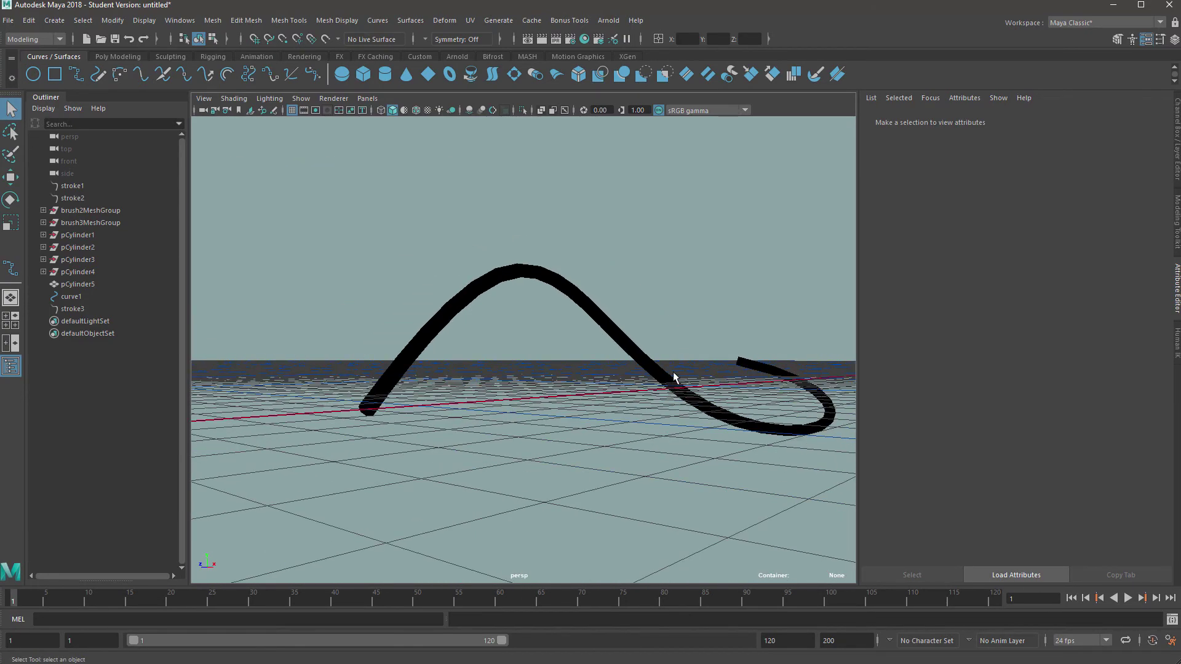
pyautogui.keyDown('alt'); pyautogui.moveTo(683, 314); pyautogui.dragTo(794, 364); pyautogui.keyUp('alt')
pyautogui.scroll(5, 573, 226)
pyautogui.keyDown('alt'); pyautogui.moveTo(572, 231); pyautogui.dragTo(539, 224, button='right'); pyautogui.keyUp('alt')
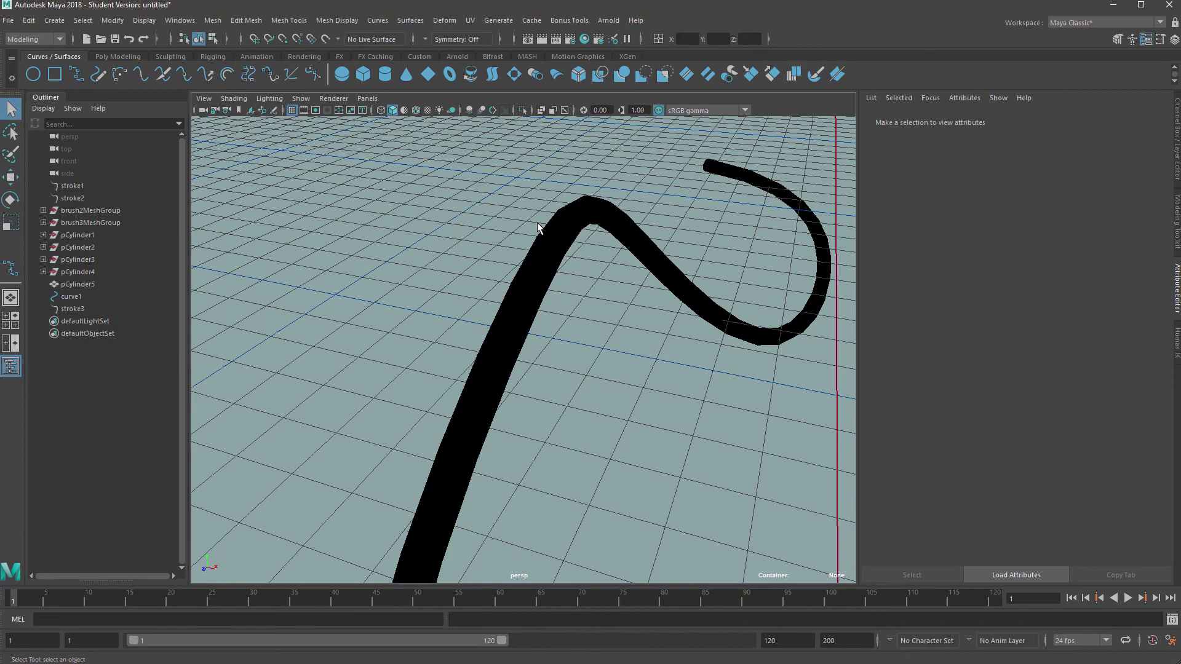
# Select the cable stroke and set the Sample Density of strokeShape3 to about 1.328.
pyautogui.click(540, 229)
pyautogui.moveTo(556, 240)
pyautogui.keyDown('alt'); pyautogui.mouseDown()
pyautogui.moveTo(600, 319)
pyautogui.moveTo(524, 308)
pyautogui.mouseUp(); pyautogui.keyUp('alt')
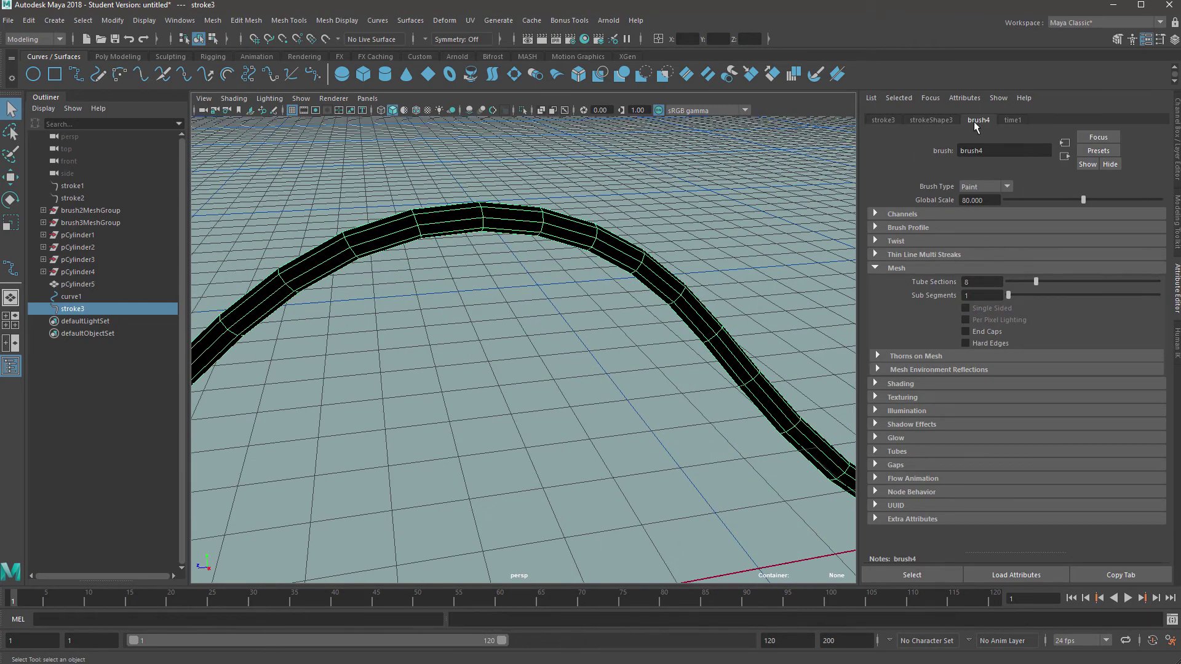
pyautogui.click(932, 121)
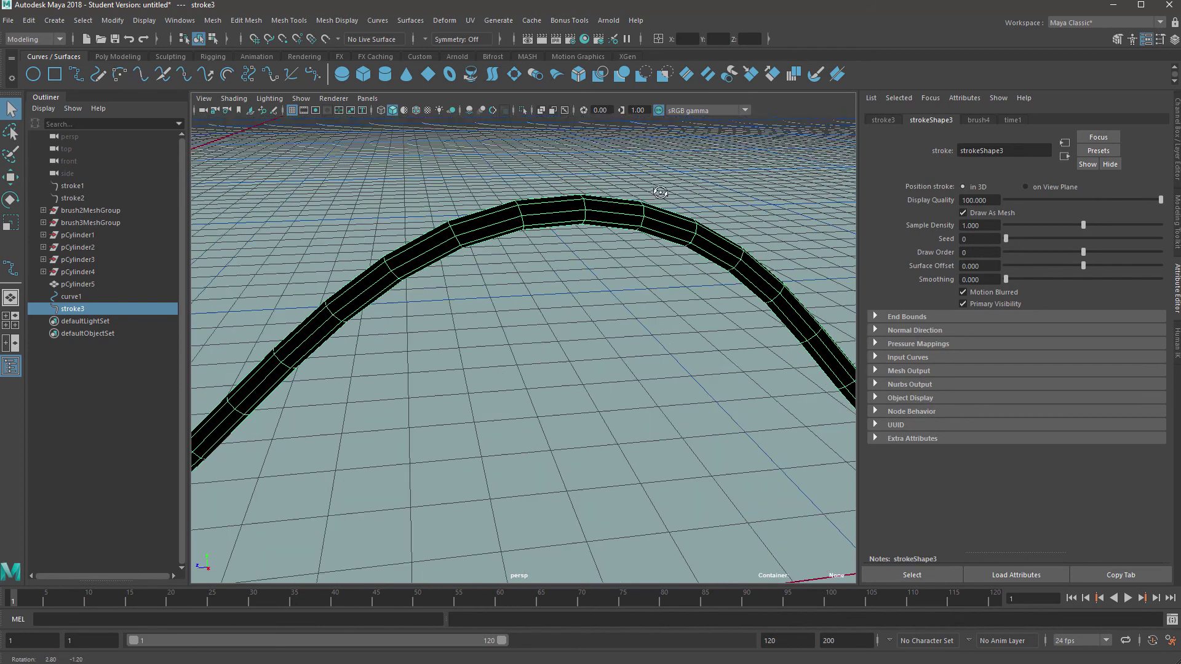
pyautogui.keyDown('alt'); pyautogui.moveTo(660, 193); pyautogui.dragTo(664, 203); pyautogui.keyUp('alt')
pyautogui.moveTo(1084, 226); pyautogui.dragTo(1108, 226)
pyautogui.keyDown('alt'); pyautogui.moveTo(670, 333); pyautogui.dragTo(699, 353); pyautogui.keyUp('alt')
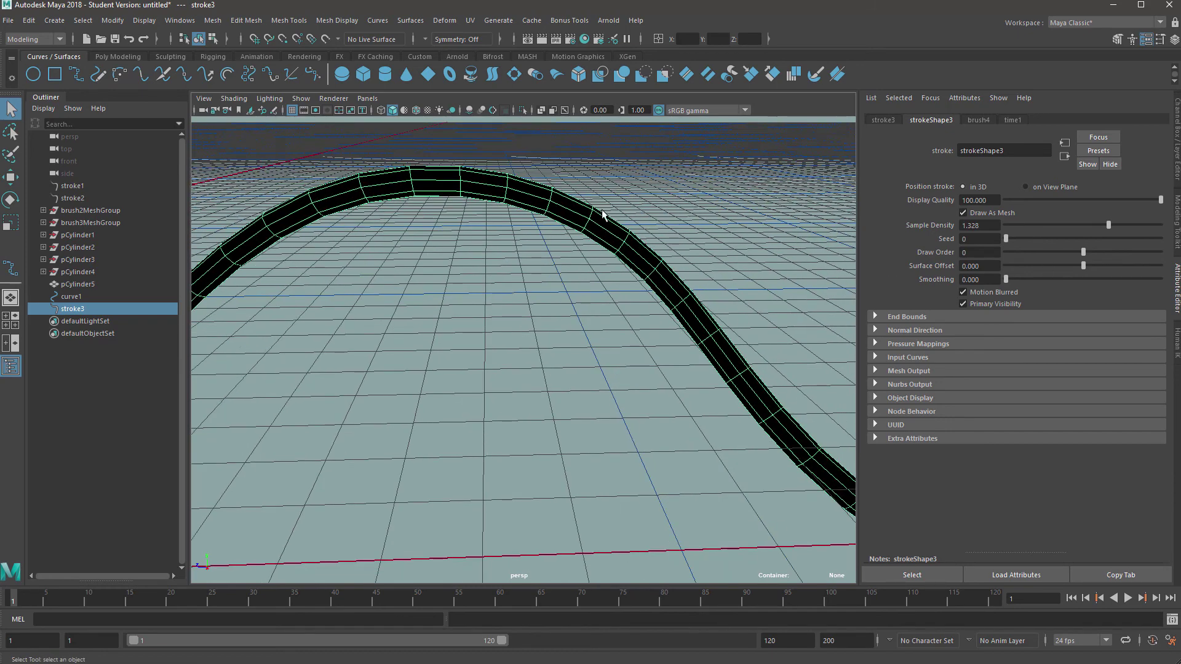
pyautogui.scroll(-5, 603, 214)
pyautogui.moveTo(733, 372)
pyautogui.keyDown('alt'); pyautogui.mouseDown(button='middle')
pyautogui.moveTo(493, 270)
pyautogui.moveTo(624, 275)
pyautogui.mouseUp(button='middle'); pyautogui.keyUp('alt')
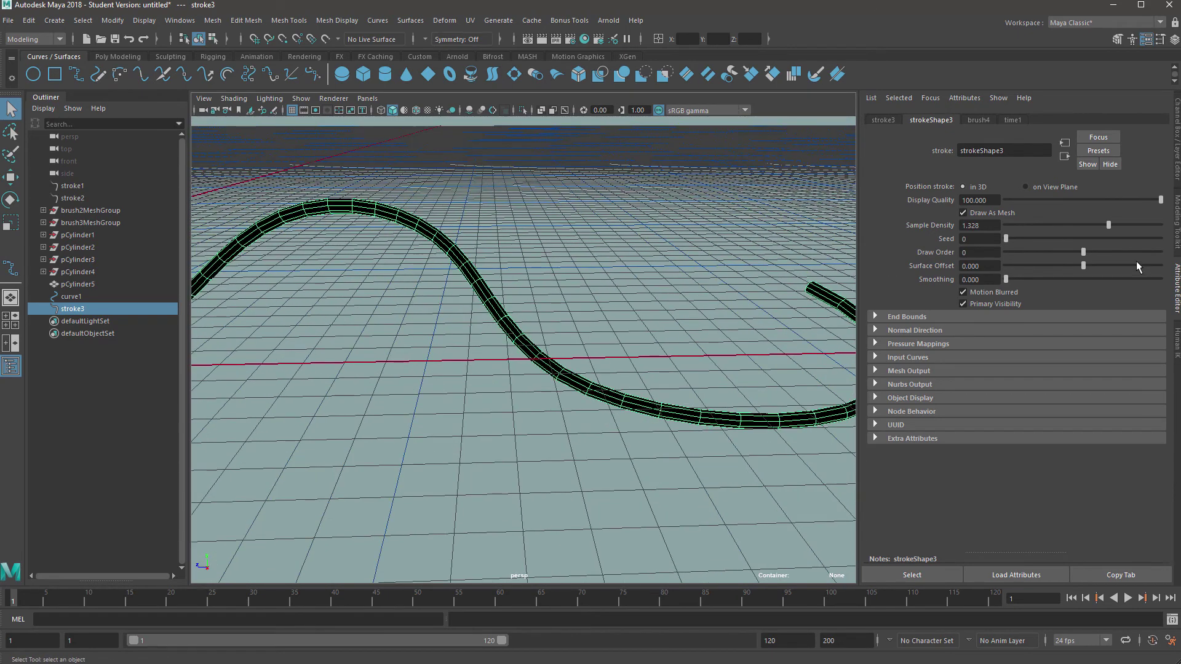
# Check the stroke's tight bend and raise its Sample Density to about 1.68.
pyautogui.moveTo(1109, 225); pyautogui.dragTo(1110, 225)
pyautogui.keyDown('alt'); pyautogui.moveTo(635, 203); pyautogui.dragTo(589, 382); pyautogui.keyUp('alt')
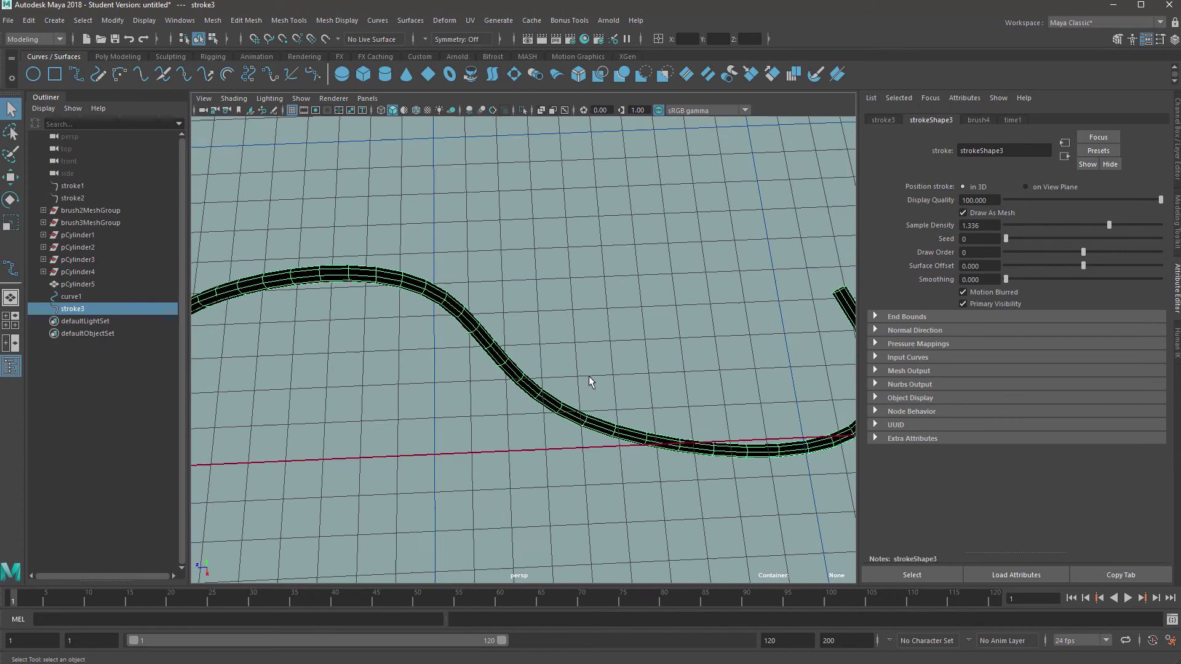
pyautogui.moveTo(635, 448)
pyautogui.keyDown('alt'); pyautogui.mouseDown()
pyautogui.moveTo(627, 358)
pyautogui.moveTo(626, 434)
pyautogui.moveTo(672, 283)
pyautogui.moveTo(485, 200)
pyautogui.mouseUp(); pyautogui.keyUp('alt')
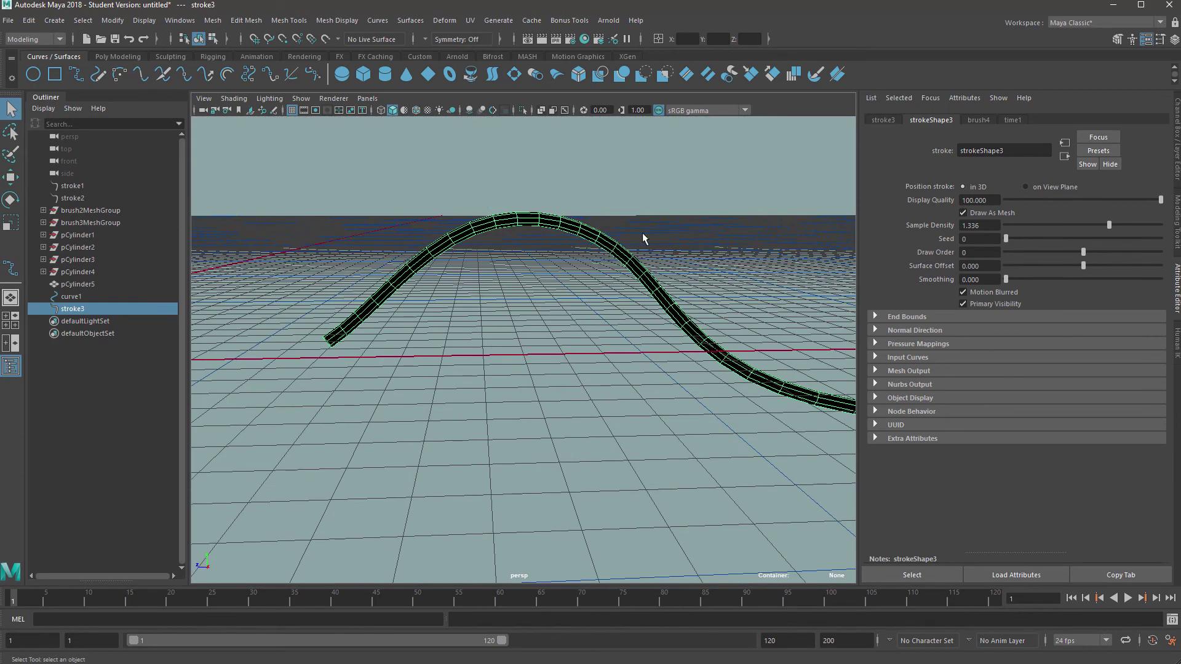
pyautogui.moveTo(642, 238)
pyautogui.keyDown('alt'); pyautogui.mouseDown()
pyautogui.moveTo(714, 319)
pyautogui.moveTo(661, 344)
pyautogui.moveTo(654, 324)
pyautogui.moveTo(697, 375)
pyautogui.moveTo(616, 410)
pyautogui.mouseUp(); pyautogui.keyUp('alt')
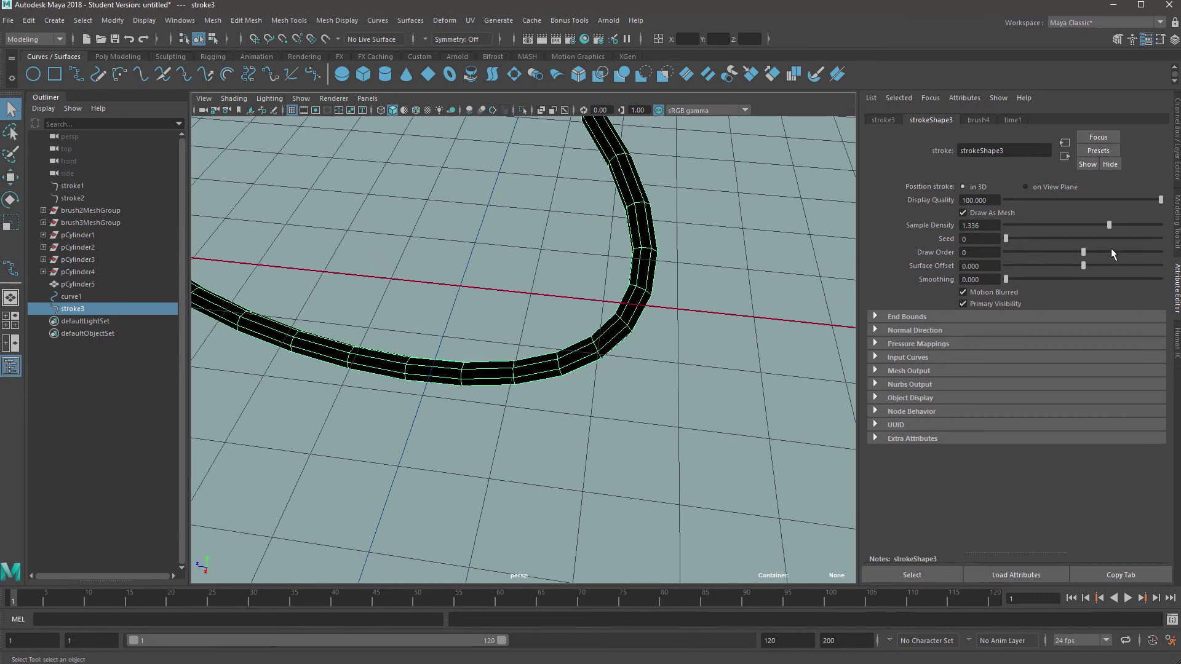
pyautogui.moveTo(1112, 225); pyautogui.dragTo(1135, 222)
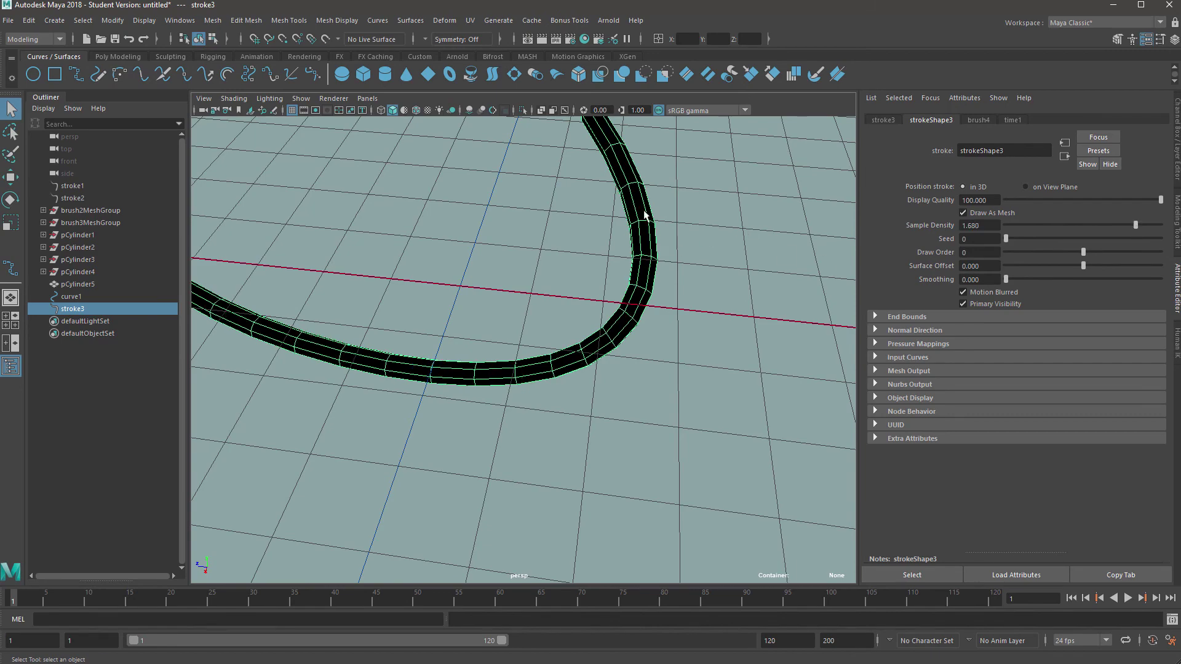
# Examine the smoothness and segment spacing of the denser stroke along its whole length.
pyautogui.keyDown('alt'); pyautogui.moveTo(541, 397); pyautogui.dragTo(568, 276, button='right'); pyautogui.keyUp('alt')
pyautogui.keyDown('alt'); pyautogui.moveTo(443, 321); pyautogui.dragTo(593, 332, button='middle'); pyautogui.keyUp('alt')
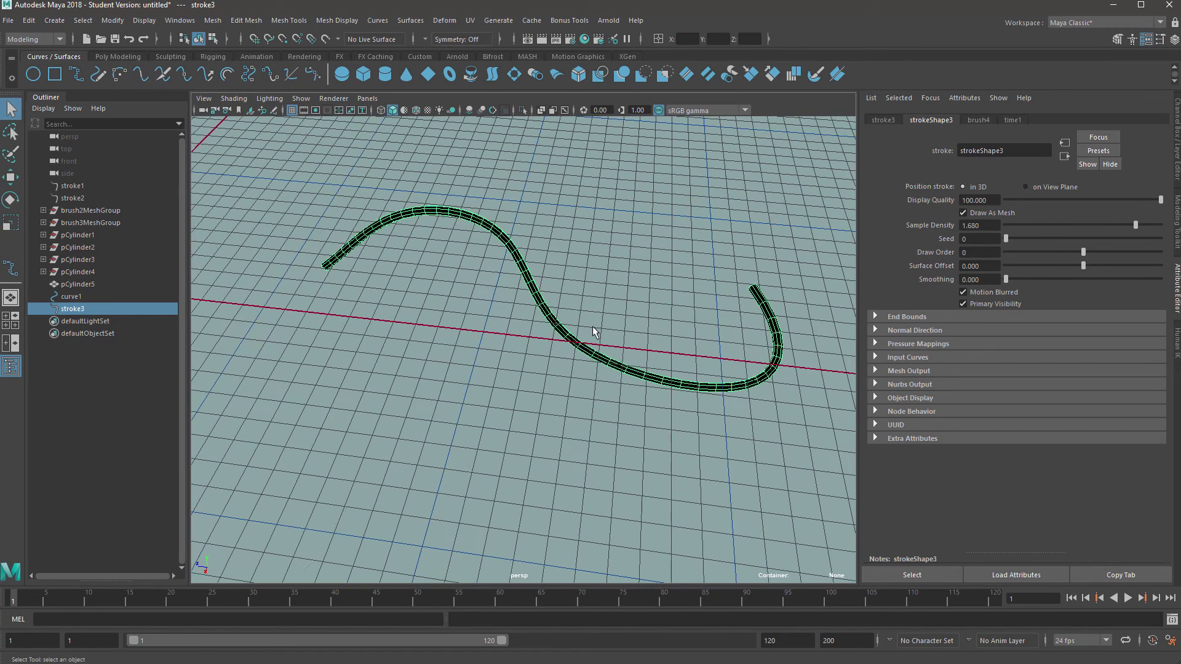
pyautogui.keyDown('alt'); pyautogui.moveTo(593, 332); pyautogui.dragTo(611, 268, button='right'); pyautogui.keyUp('alt')
pyautogui.keyDown('alt'); pyautogui.moveTo(612, 268); pyautogui.dragTo(679, 273); pyautogui.keyUp('alt')
pyautogui.keyDown('alt'); pyautogui.moveTo(717, 373); pyautogui.dragTo(545, 334); pyautogui.keyUp('alt')
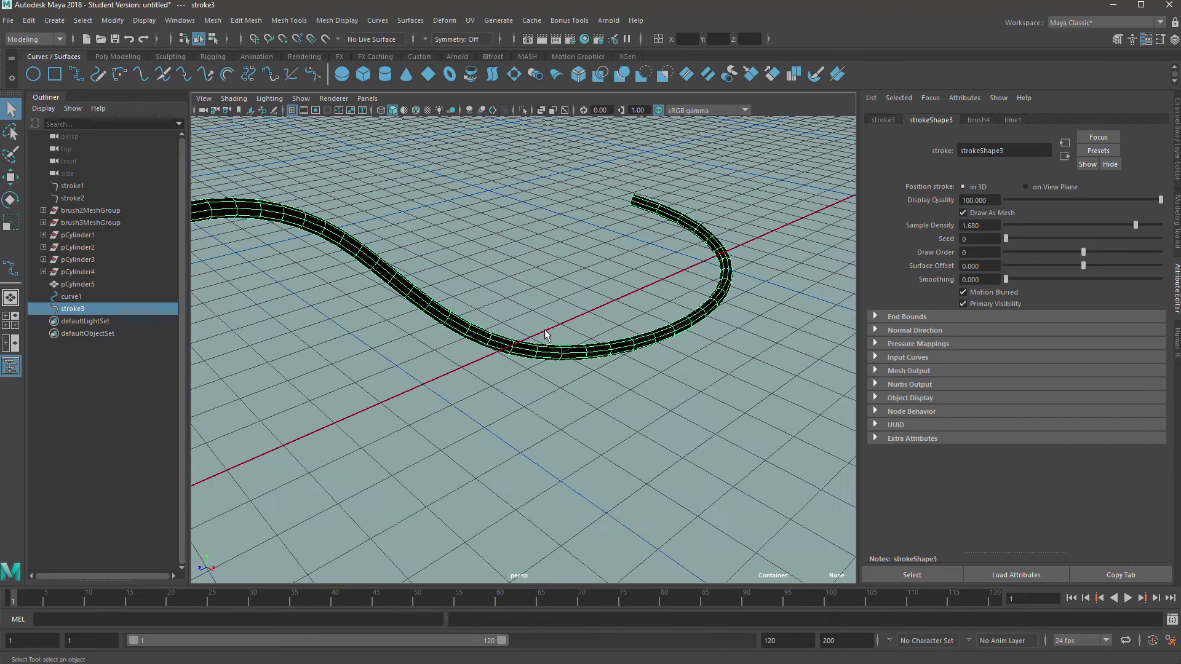
pyautogui.keyDown('alt'); pyautogui.moveTo(633, 332); pyautogui.dragTo(715, 326); pyautogui.keyUp('alt')
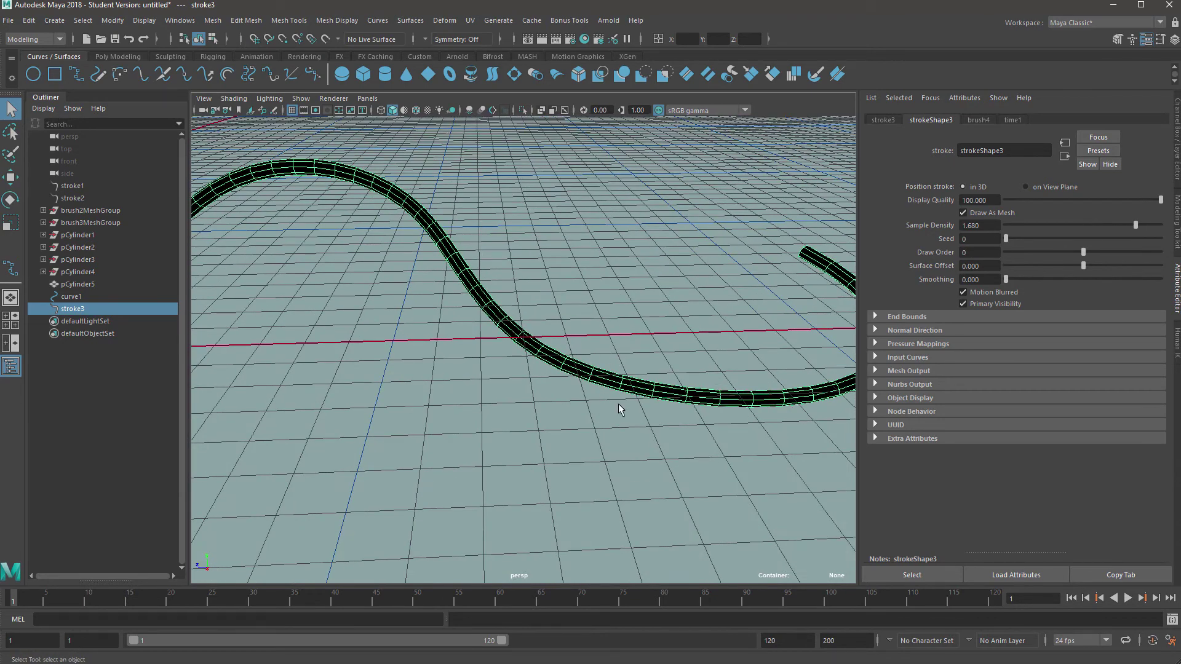
pyautogui.moveTo(455, 308)
pyautogui.keyDown('alt'); pyautogui.mouseDown()
pyautogui.moveTo(390, 311)
pyautogui.moveTo(535, 316)
pyautogui.mouseUp(); pyautogui.keyUp('alt')
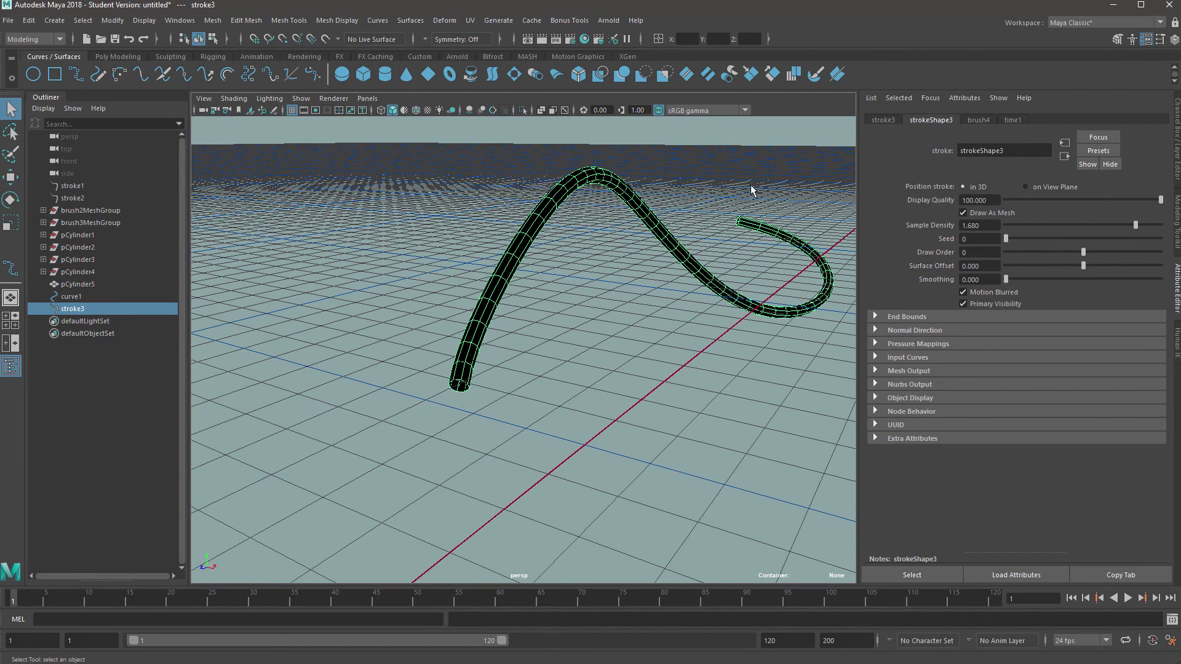
pyautogui.moveTo(752, 190)
pyautogui.keyDown('alt'); pyautogui.mouseDown()
pyautogui.moveTo(615, 311)
pyautogui.moveTo(720, 326)
pyautogui.mouseUp(); pyautogui.keyUp('alt')
pyautogui.rightClick(496, 287)
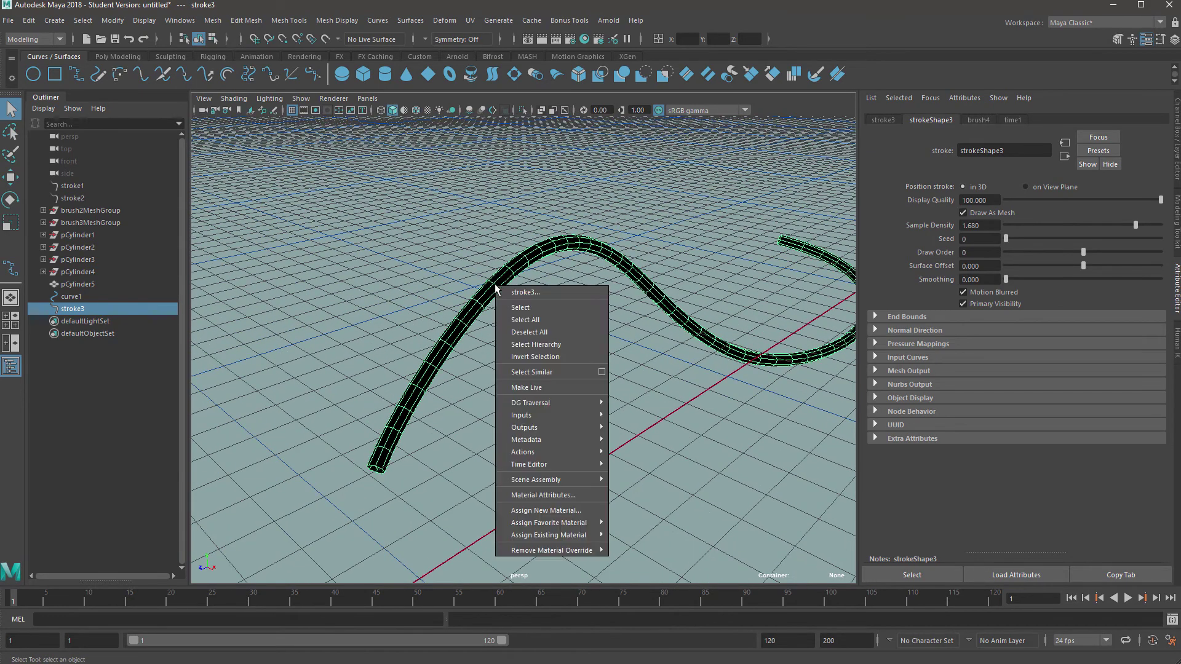
pyautogui.click(540, 232)
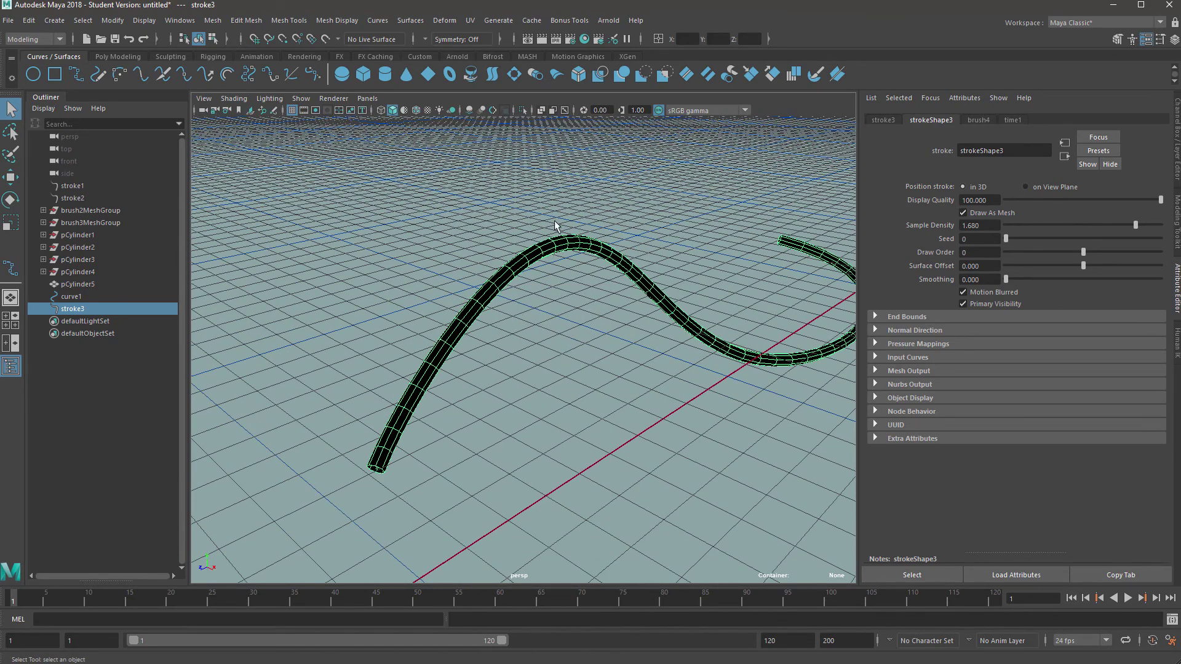
pyautogui.keyDown('alt'); pyautogui.moveTo(784, 291); pyautogui.dragTo(717, 300); pyautogui.keyUp('alt')
pyautogui.moveTo(579, 330)
pyautogui.keyDown('alt'); pyautogui.mouseDown()
pyautogui.moveTo(508, 266)
pyautogui.moveTo(628, 279)
pyautogui.mouseUp(); pyautogui.keyUp('alt')
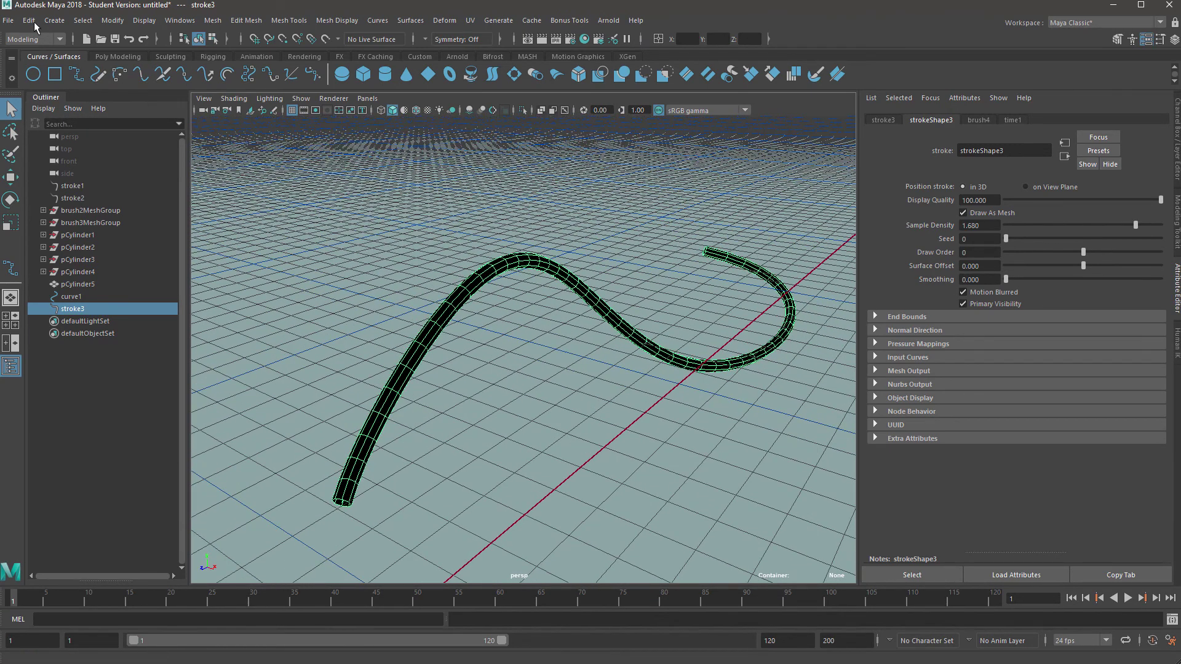
# Convert the Paint Effects stroke to polygons with quad output, hidden strokes and a poly limit of 100000.
pyautogui.click(112, 21)
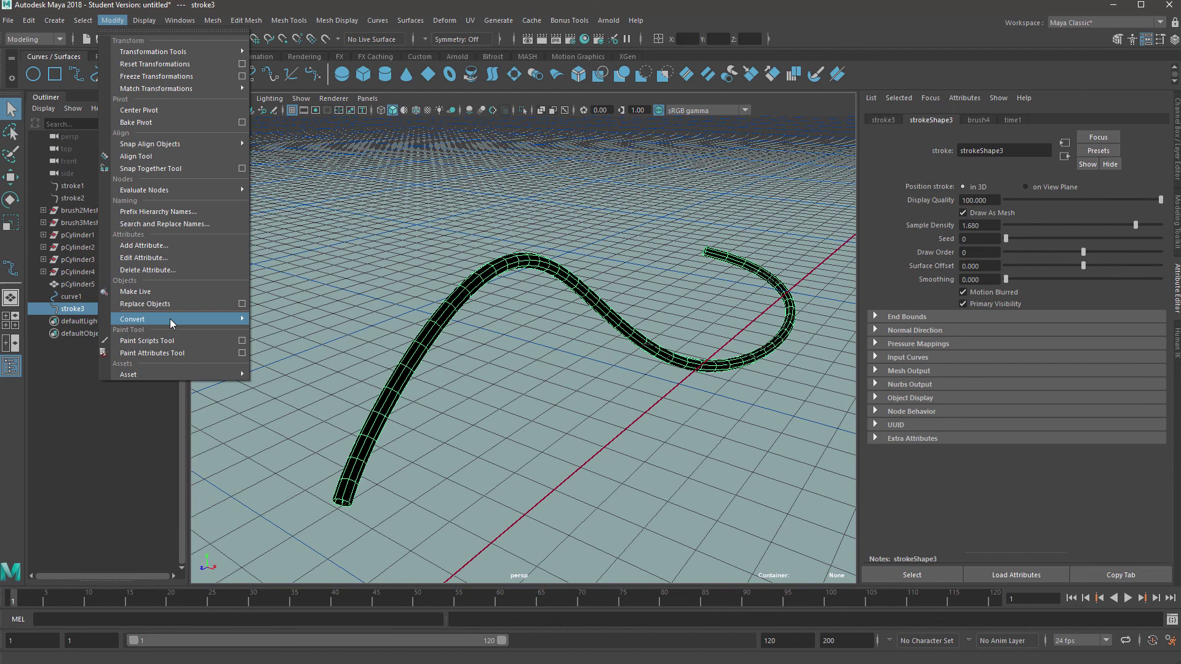
pyautogui.moveTo(172, 319)
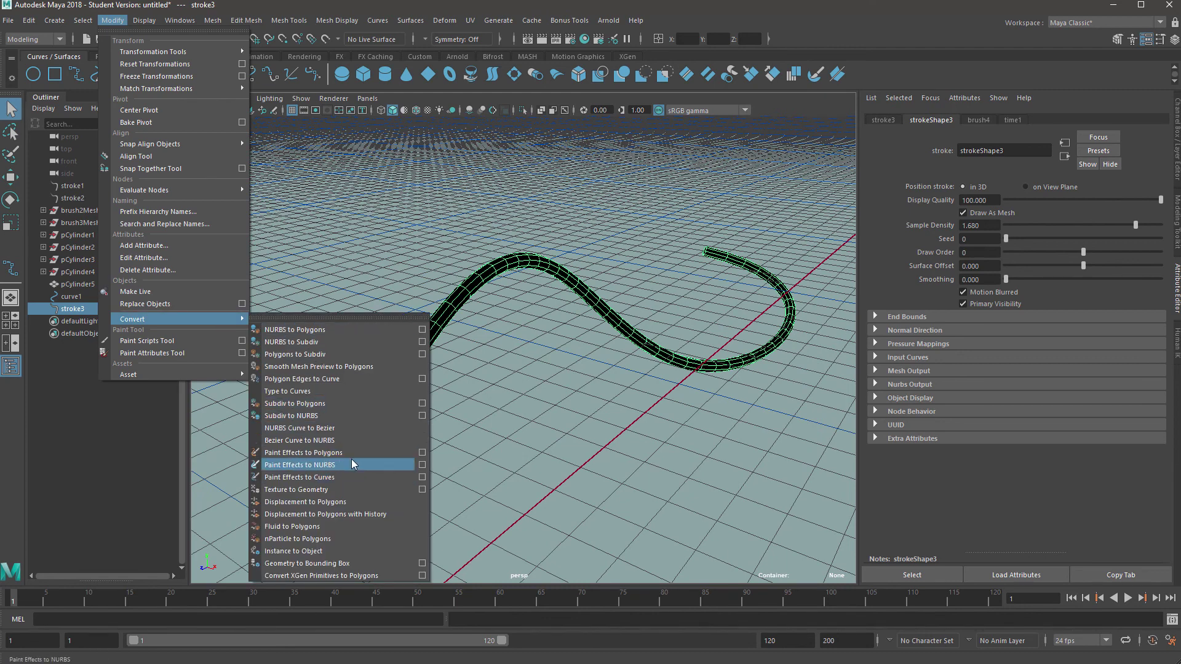
pyautogui.click(422, 453)
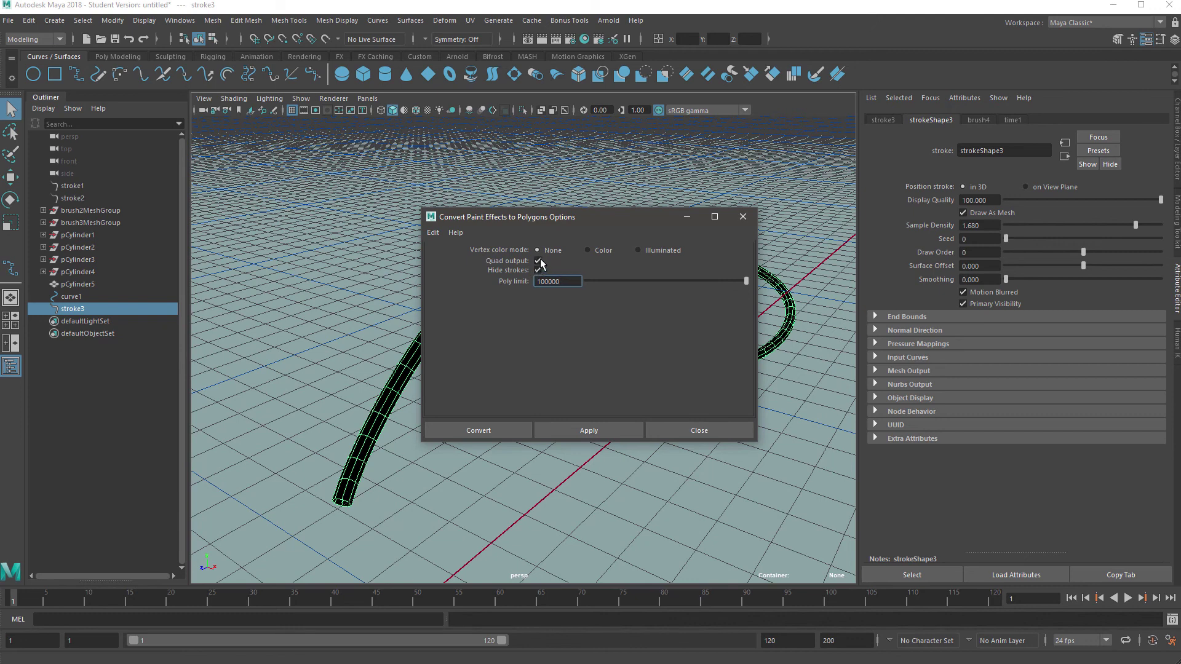
pyautogui.click(482, 434)
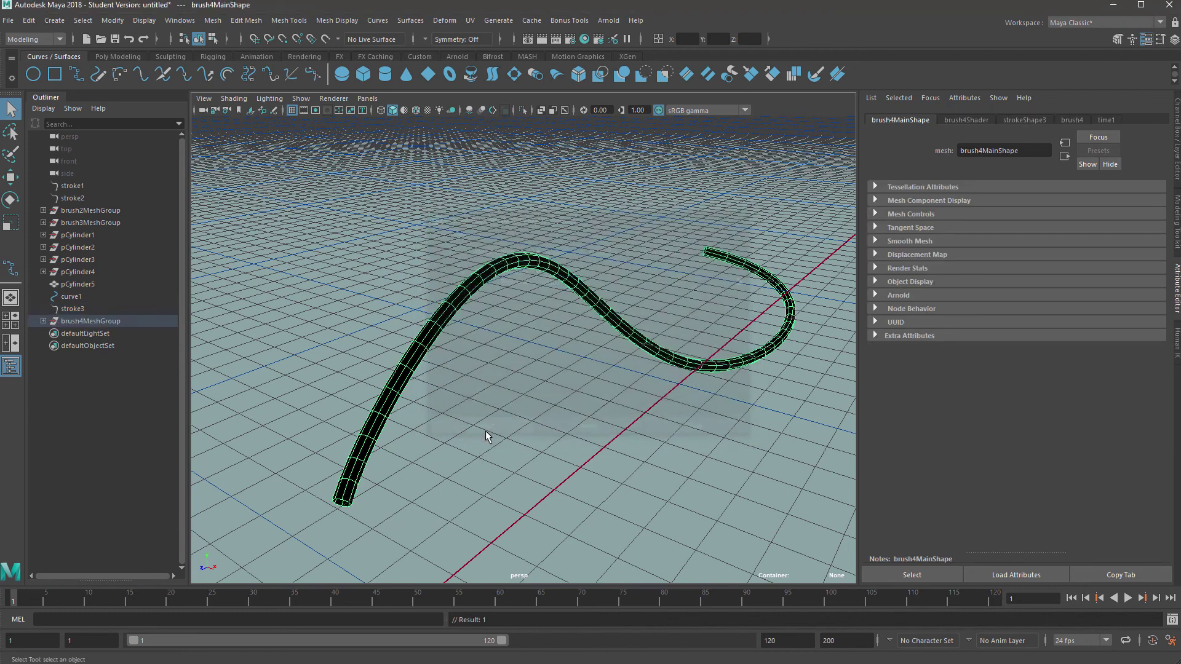
pyautogui.scroll(5, 562, 409)
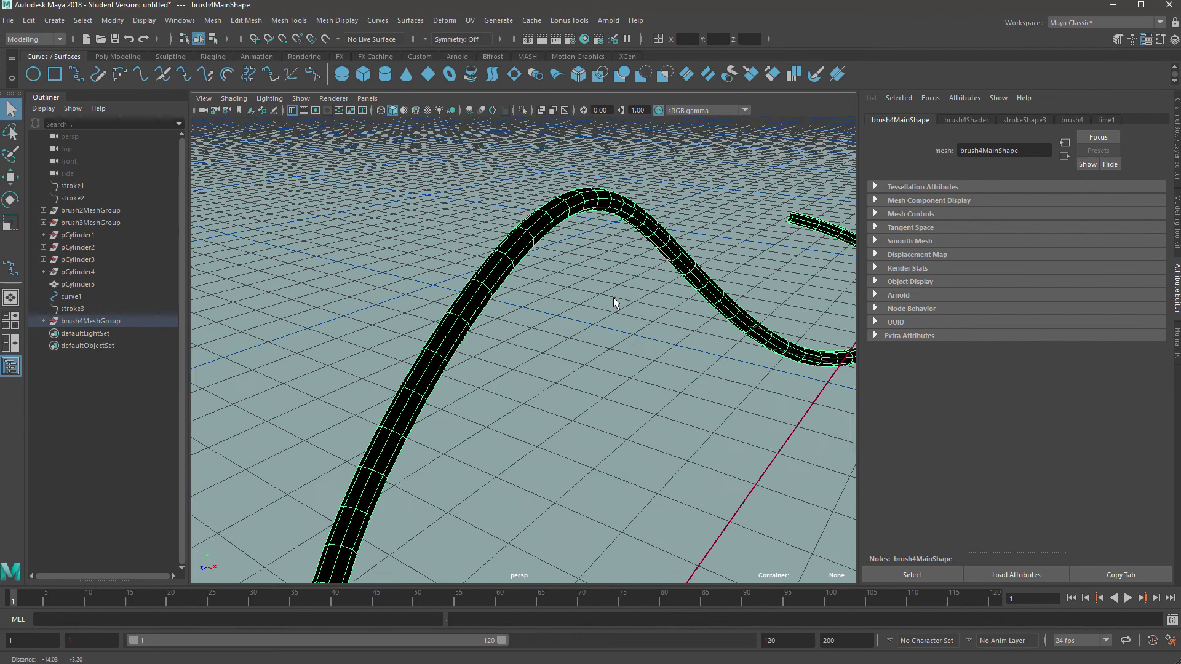
# Select the converted cable mesh in object mode and assign the existing lambert1 material to it.
pyautogui.moveTo(521, 225); pyautogui.dragTo(563, 208, button='right')
pyautogui.moveTo(581, 328)
pyautogui.keyDown('alt'); pyautogui.mouseDown(button='middle')
pyautogui.moveTo(562, 308)
pyautogui.moveTo(561, 272)
pyautogui.mouseUp(button='middle'); pyautogui.keyUp('alt')
pyautogui.keyDown('alt'); pyautogui.moveTo(504, 179); pyautogui.dragTo(528, 186, button='middle'); pyautogui.keyUp('alt')
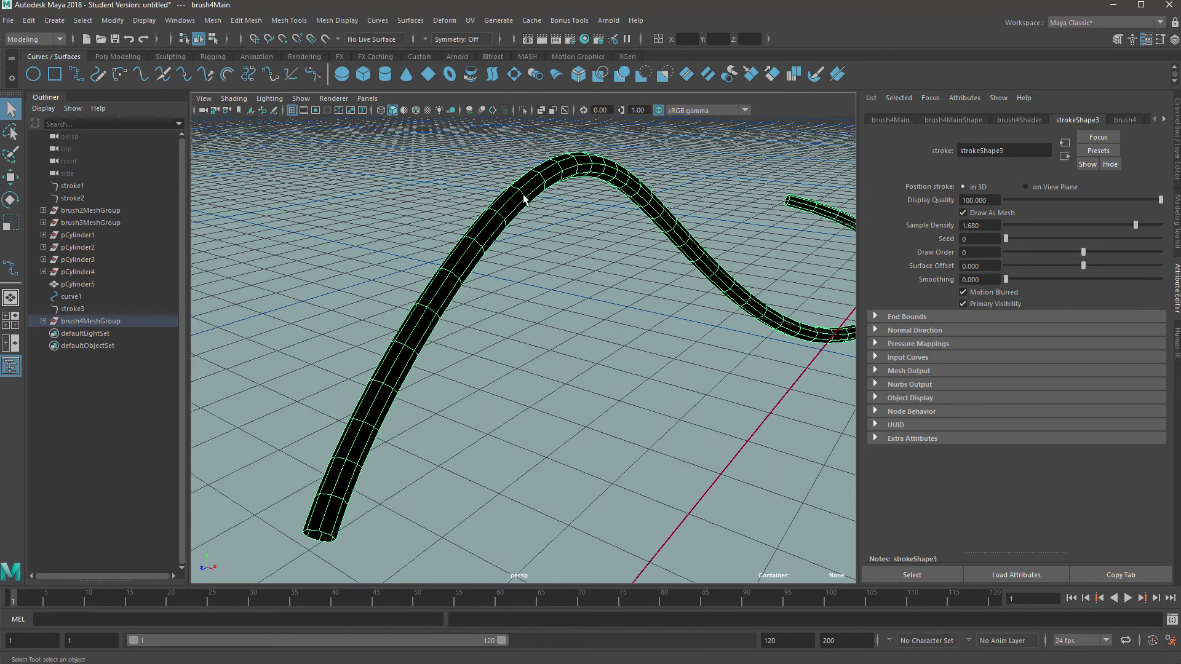
pyautogui.rightClick(533, 186)
pyautogui.moveTo(561, 528)
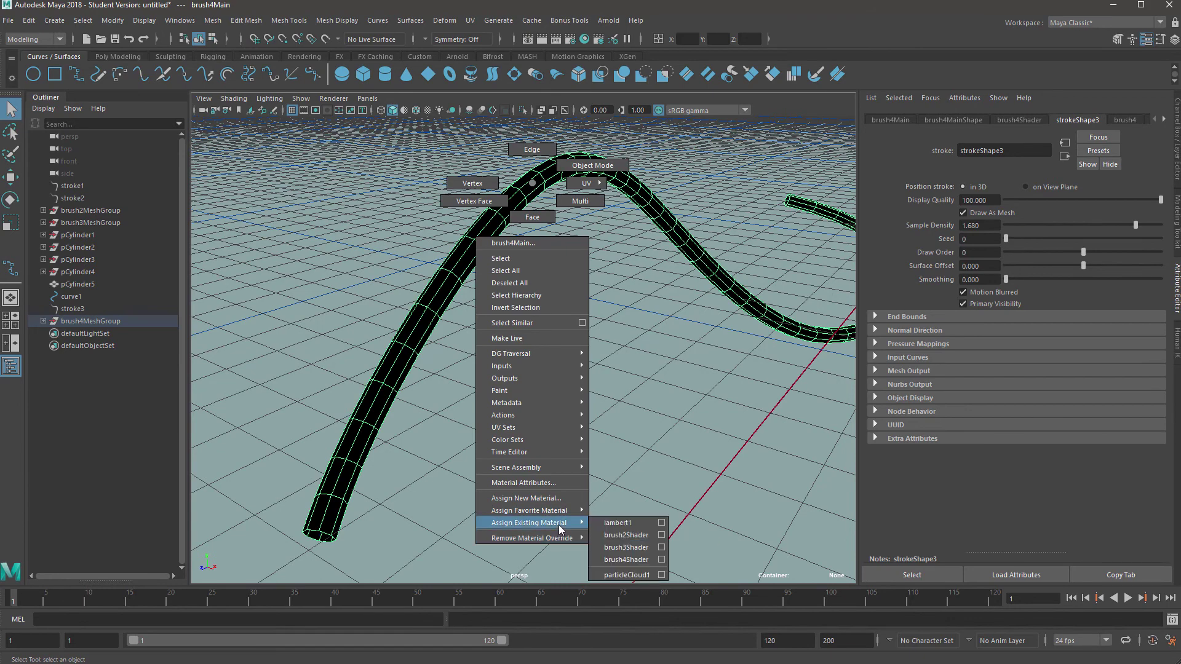
pyautogui.click(610, 524)
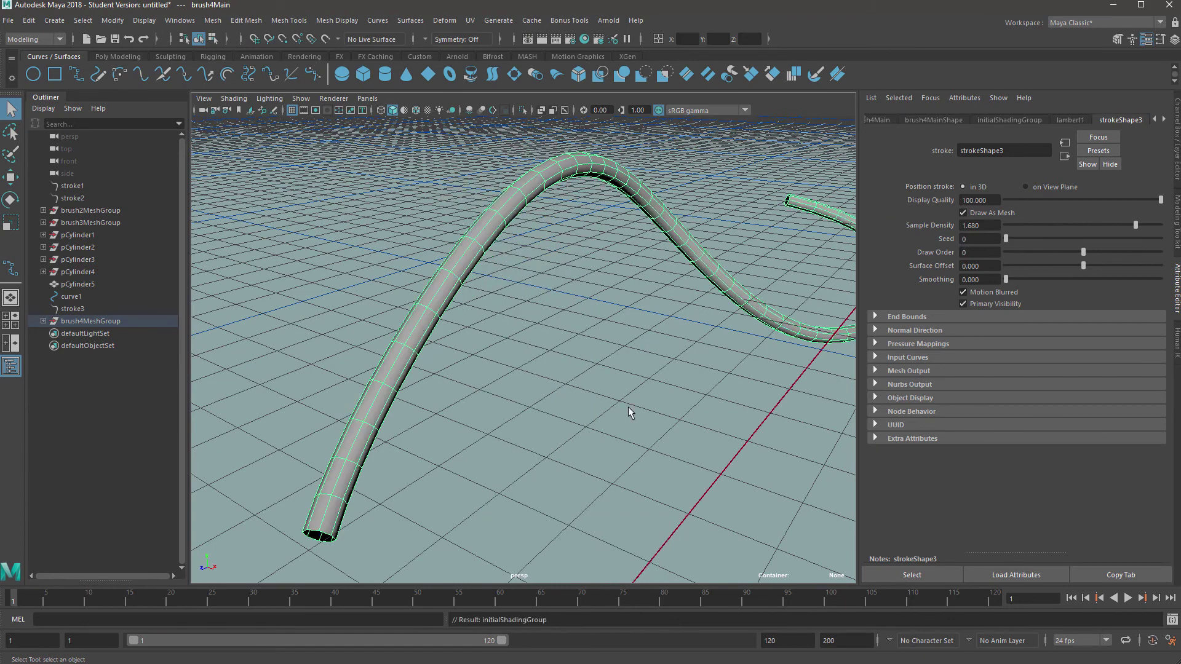
# Delete two neighbouring edge loops on the straight section near the cable's open end, in edge mode.
pyautogui.moveTo(629, 407)
pyautogui.keyDown('alt'); pyautogui.mouseDown()
pyautogui.moveTo(689, 393)
pyautogui.moveTo(741, 351)
pyautogui.moveTo(563, 378)
pyautogui.moveTo(696, 361)
pyautogui.moveTo(457, 328)
pyautogui.moveTo(490, 303)
pyautogui.moveTo(420, 302)
pyautogui.mouseUp(); pyautogui.keyUp('alt')
pyautogui.moveTo(420, 301); pyautogui.dragTo(421, 270, button='right')
pyautogui.keyDown('alt'); pyautogui.moveTo(416, 342); pyautogui.dragTo(448, 328); pyautogui.keyUp('alt')
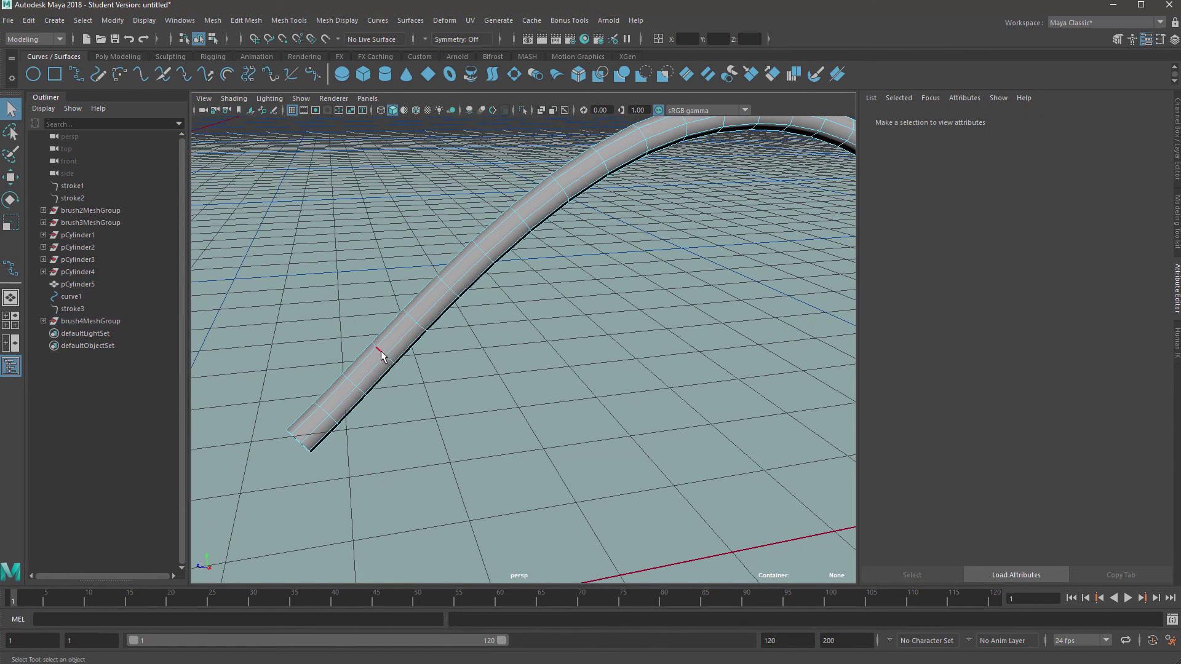
pyautogui.doubleClick(397, 344)
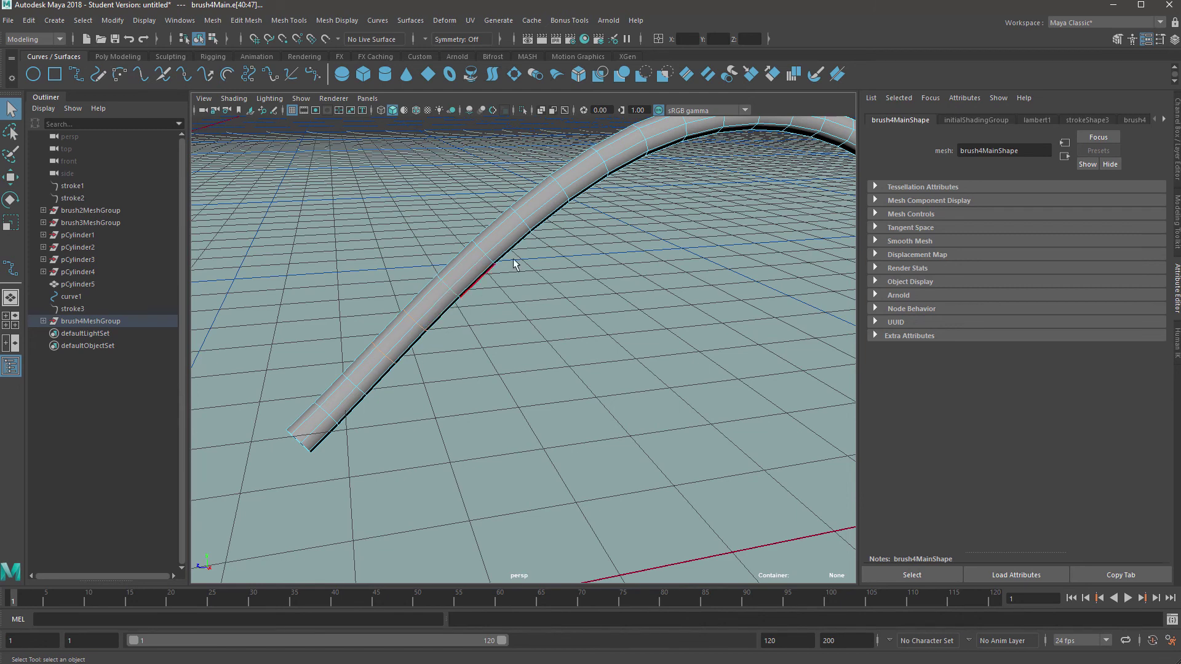
pyautogui.scroll(6, 514, 264)
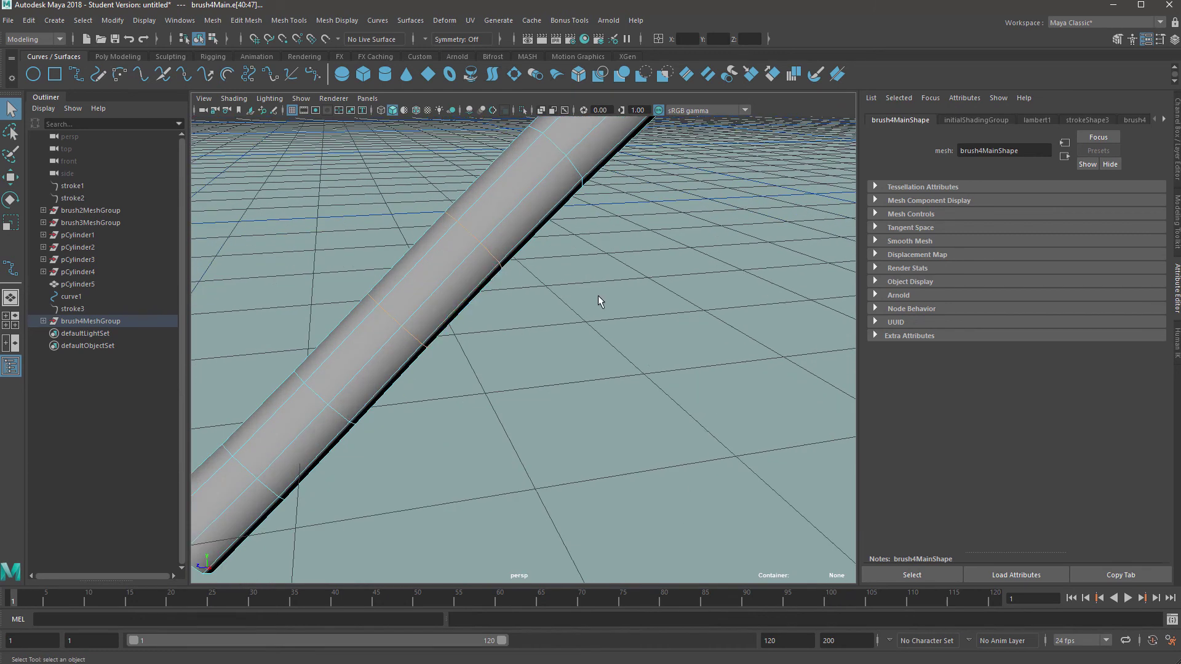
pyautogui.press('Delete')
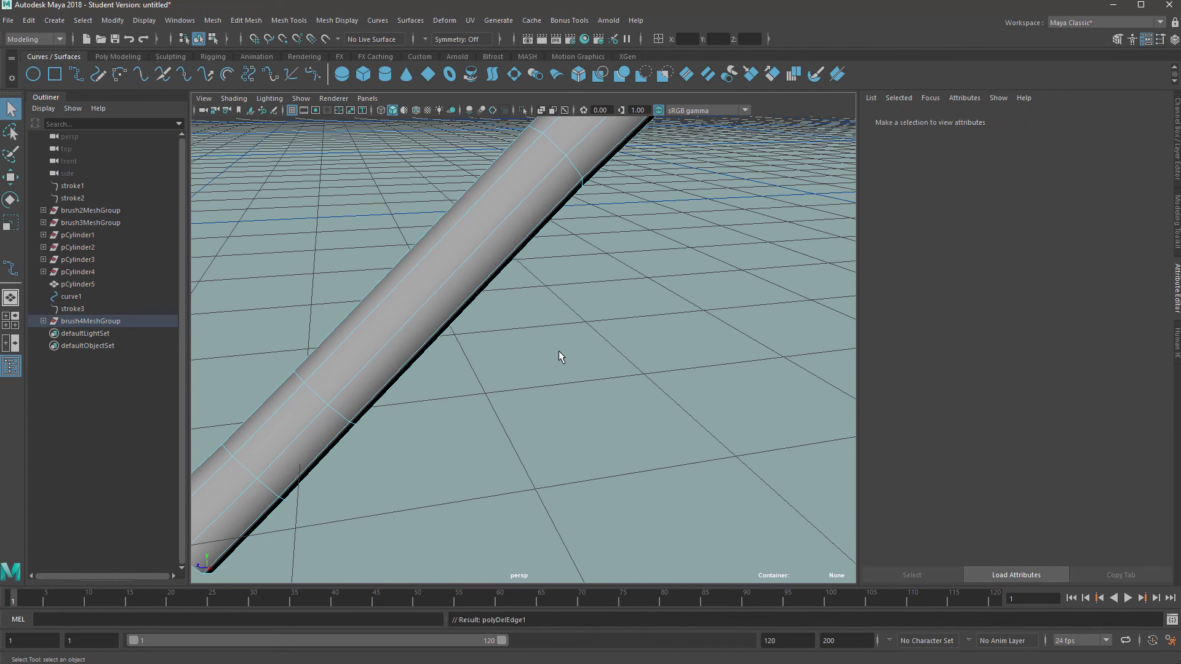
# Check in vertex mode the cable section where the edge loops were removed, then inspect the bend beyond it.
pyautogui.moveTo(400, 239); pyautogui.dragTo(408, 243, button='right')
pyautogui.moveTo(259, 355); pyautogui.dragTo(260, 358)
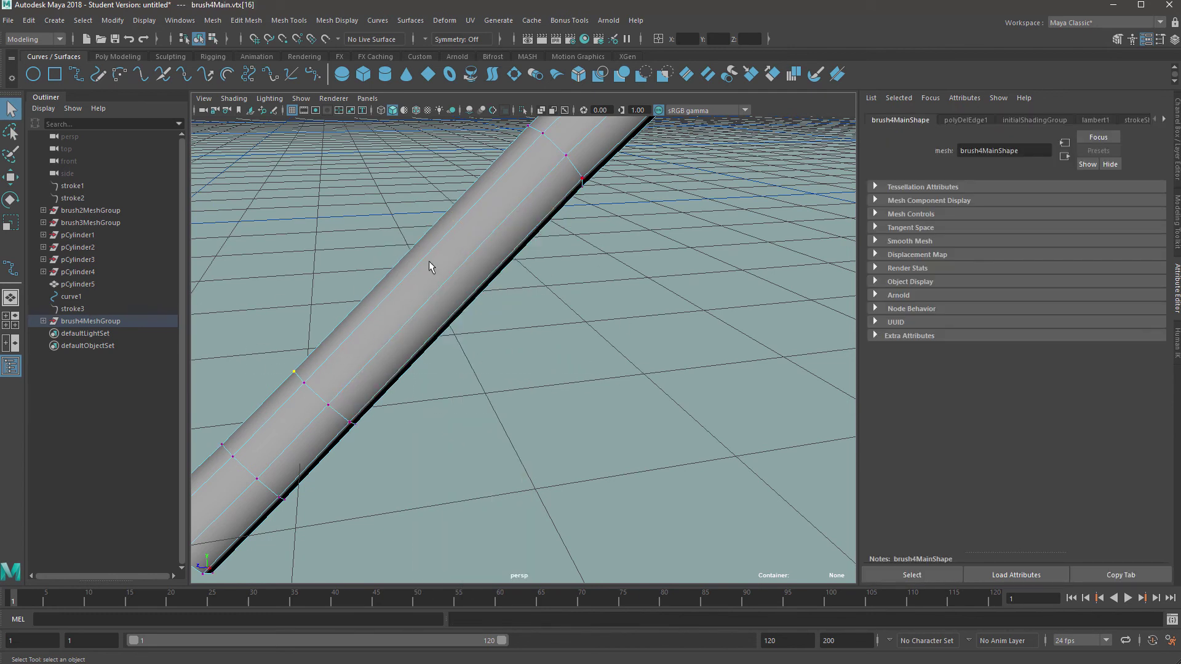
pyautogui.scroll(-8, 460, 295)
pyautogui.keyDown('alt'); pyautogui.moveTo(820, 251); pyautogui.dragTo(534, 277, button='middle'); pyautogui.keyUp('alt')
pyautogui.scroll(-3, 545, 306)
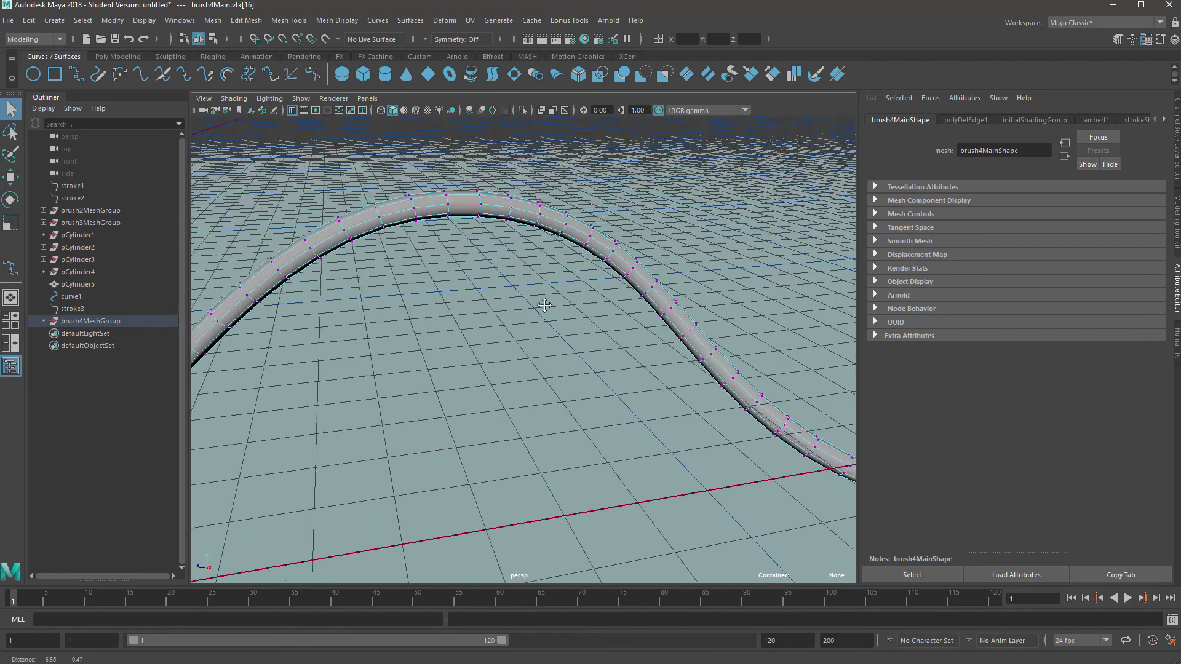
# Delete two neighbouring edge loops on the straighter stretch of the cable between its two bends.
pyautogui.keyDown('alt'); pyautogui.moveTo(544, 306); pyautogui.dragTo(582, 344); pyautogui.keyUp('alt')
pyautogui.moveTo(636, 371); pyautogui.dragTo(638, 342, button='right')
pyautogui.scroll(5, 686, 415)
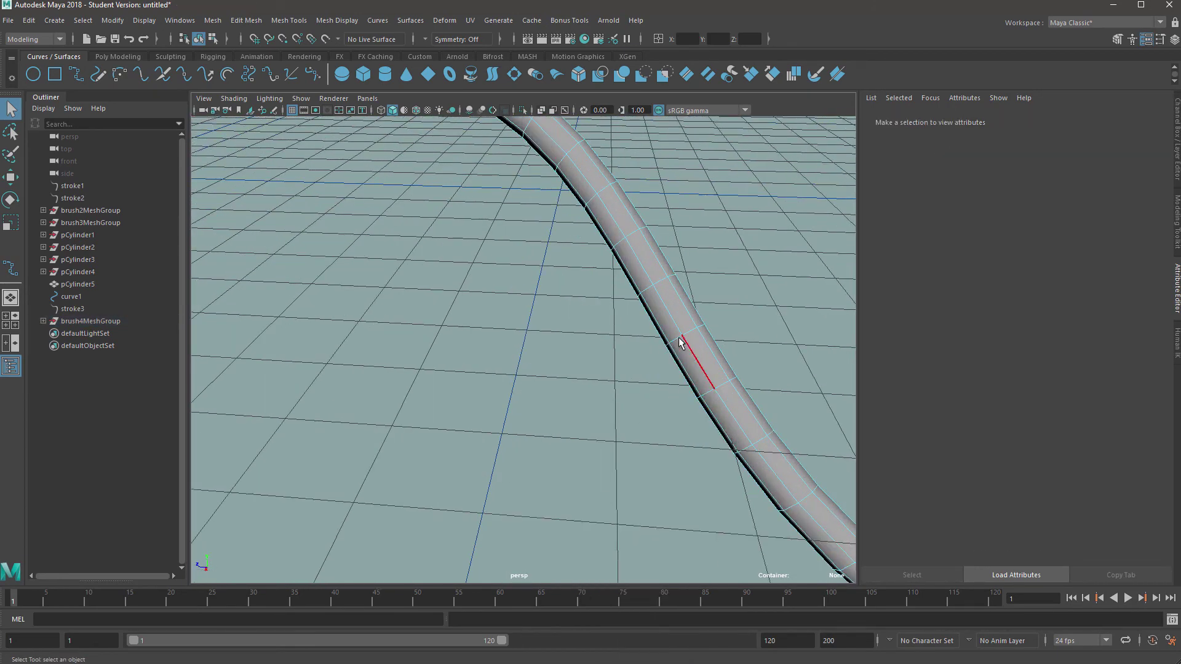
pyautogui.click(677, 340)
pyautogui.keyDown('shift'); pyautogui.doubleClick(647, 290); pyautogui.keyUp('shift')
pyautogui.keyDown('alt'); pyautogui.moveTo(791, 495); pyautogui.dragTo(488, 321, button='middle'); pyautogui.keyUp('alt')
pyautogui.scroll(-3, 487, 321)
pyautogui.keyDown('alt'); pyautogui.moveTo(695, 409); pyautogui.dragTo(295, 264, button='middle'); pyautogui.keyUp('alt')
pyautogui.keyDown('alt'); pyautogui.moveTo(664, 326); pyautogui.dragTo(269, 324, button='middle'); pyautogui.keyUp('alt')
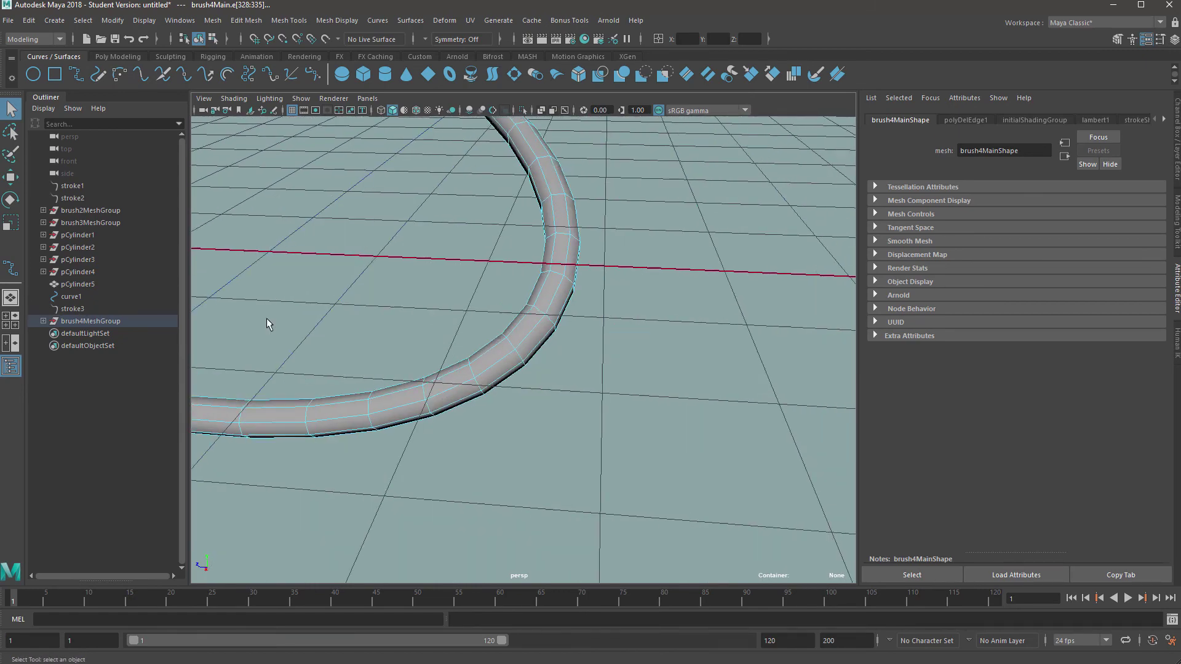
pyautogui.keyDown('alt'); pyautogui.moveTo(502, 280); pyautogui.dragTo(569, 337, button='middle'); pyautogui.keyUp('alt')
pyautogui.keyDown('alt'); pyautogui.moveTo(492, 337); pyautogui.dragTo(769, 369, button='middle'); pyautogui.keyUp('alt')
pyautogui.keyDown('alt'); pyautogui.moveTo(642, 362); pyautogui.dragTo(689, 367, button='middle'); pyautogui.keyUp('alt')
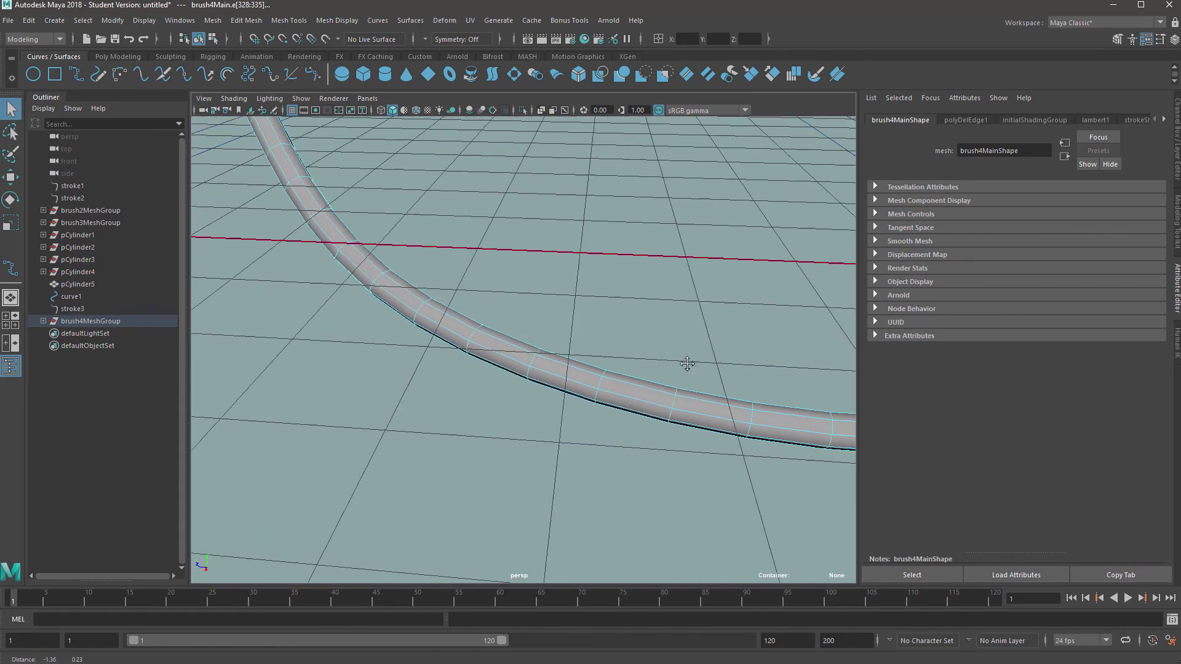
pyautogui.keyDown('alt'); pyautogui.moveTo(554, 202); pyautogui.dragTo(727, 410, button='middle'); pyautogui.keyUp('alt')
pyautogui.press('Delete')
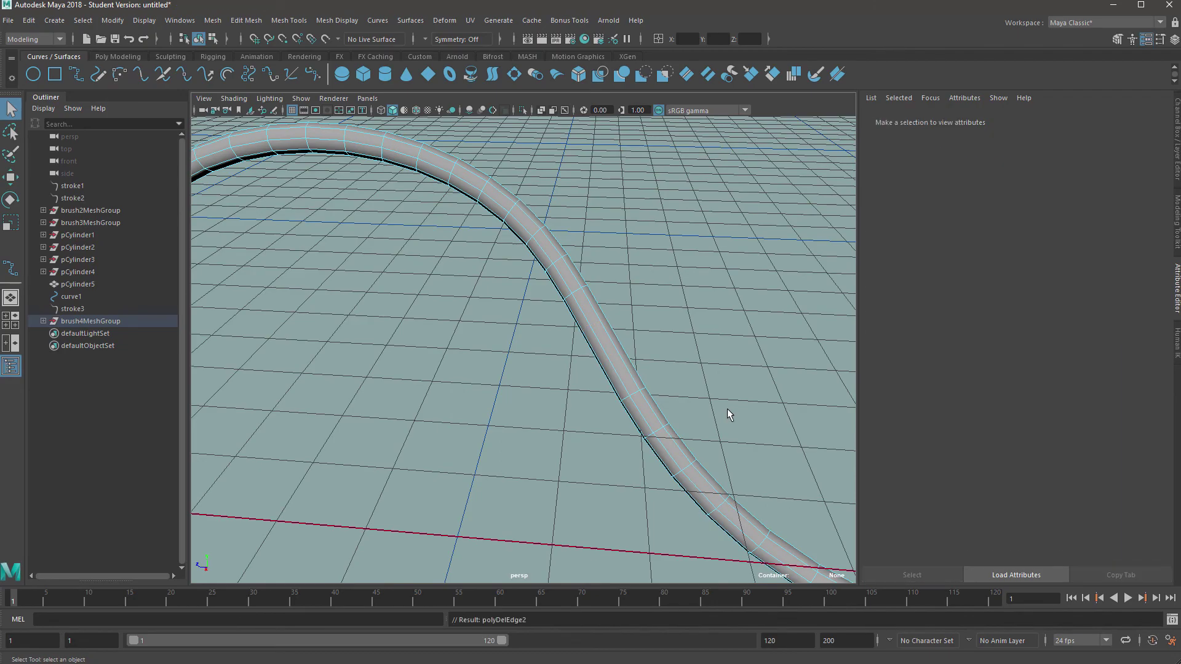
# Return the cable mesh to object mode and select the whole cable.
pyautogui.moveTo(553, 258); pyautogui.dragTo(628, 228, button='right')
pyautogui.click(638, 221)
pyautogui.scroll(-5, 603, 390)
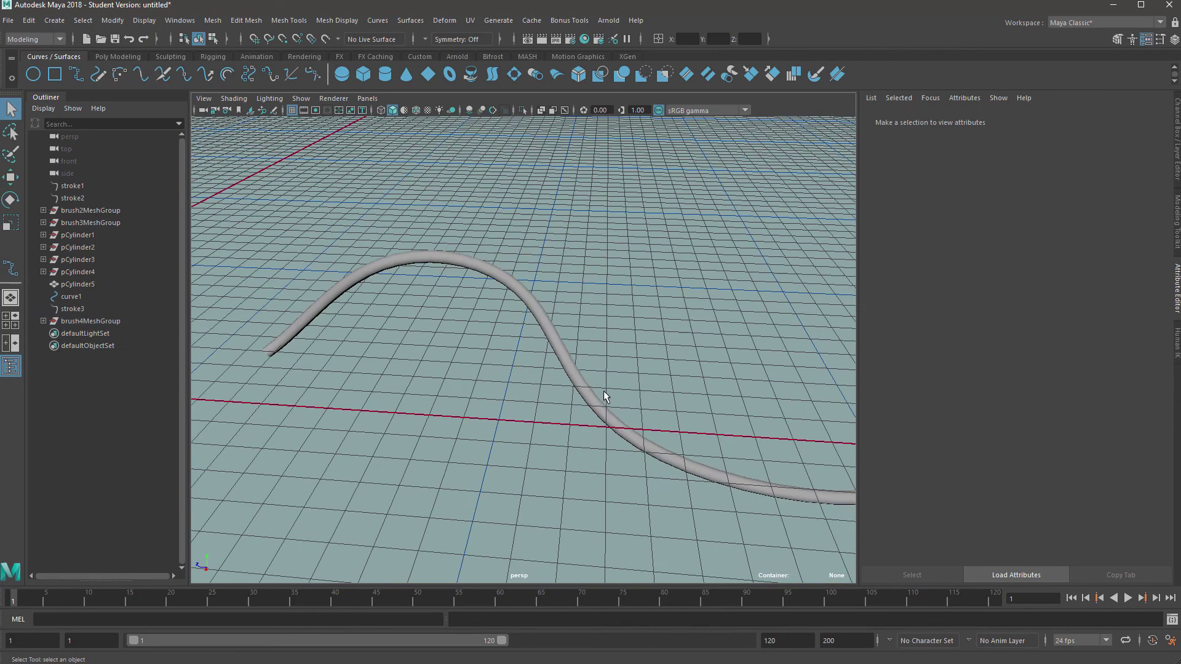
pyautogui.keyDown('alt'); pyautogui.moveTo(496, 401); pyautogui.dragTo(526, 392); pyautogui.keyUp('alt')
pyautogui.moveTo(493, 284); pyautogui.dragTo(544, 267, button='right')
pyautogui.click(490, 288)
pyautogui.moveTo(440, 292)
pyautogui.keyDown('alt'); pyautogui.mouseDown()
pyautogui.moveTo(473, 333)
pyautogui.moveTo(350, 311)
pyautogui.mouseUp(); pyautogui.keyUp('alt')
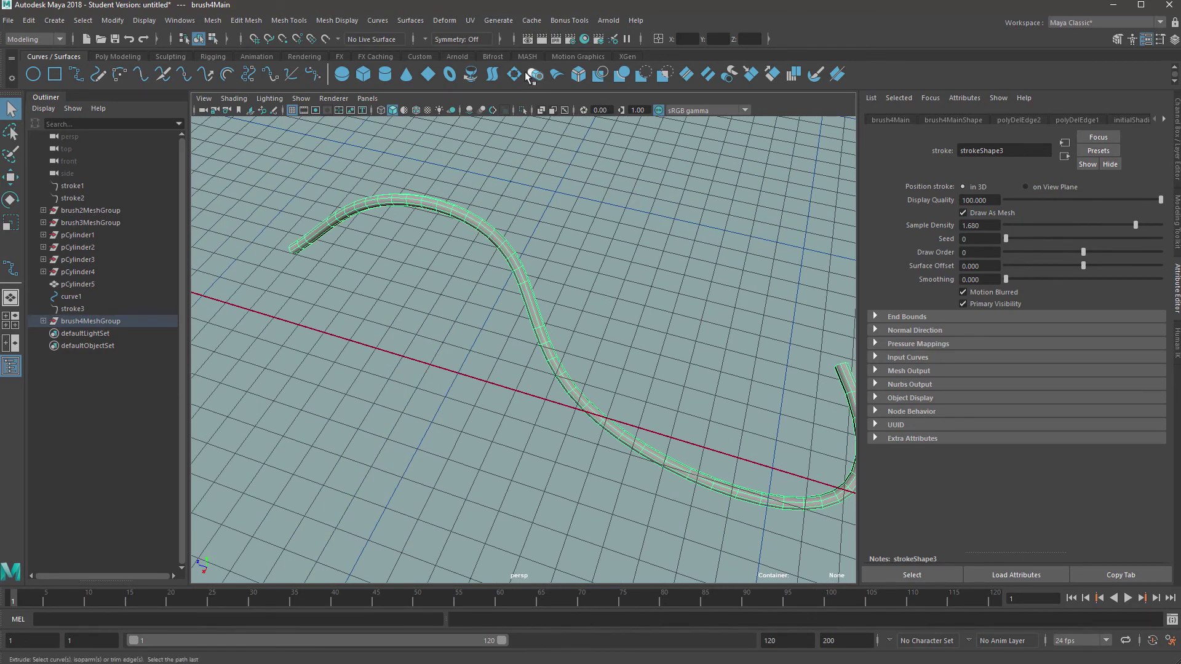
# Open the UV Editor for the cable and bring its full UV layout into view.
pyautogui.click(105, 57)
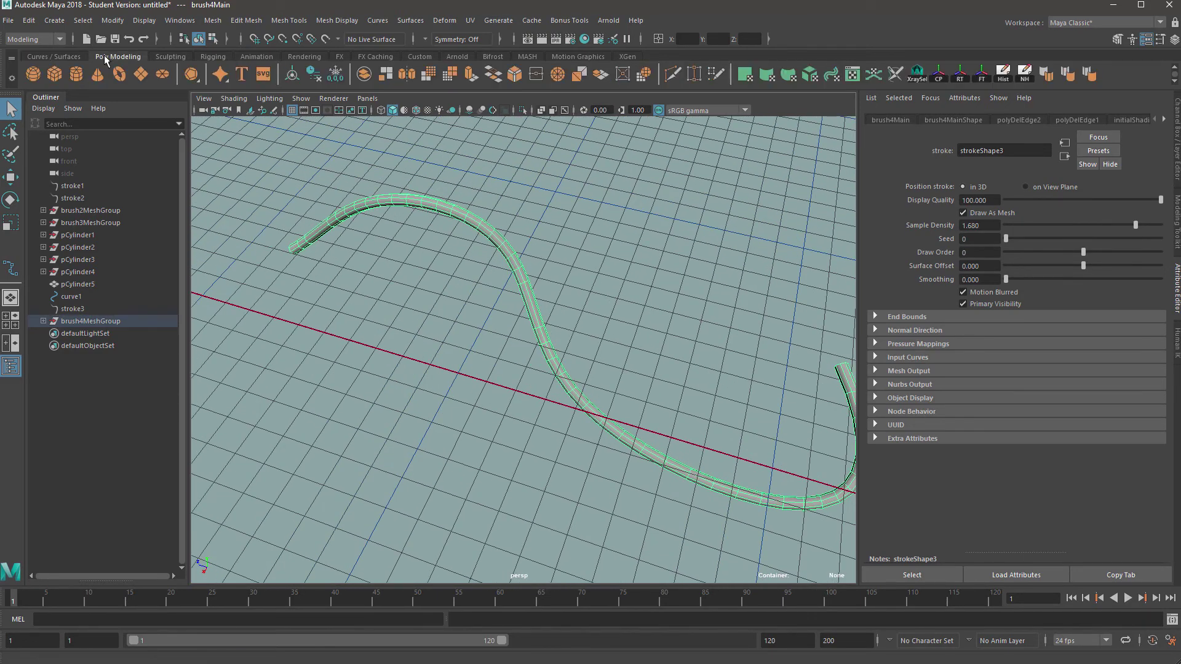
pyautogui.click(853, 75)
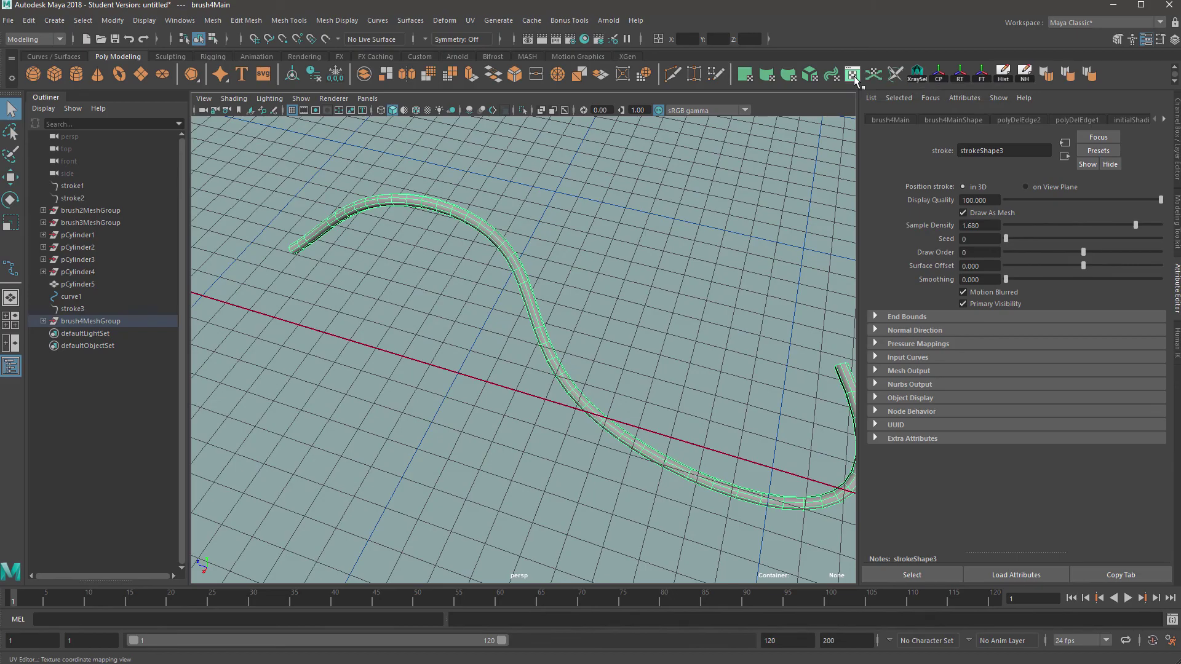
pyautogui.moveTo(318, 162); pyautogui.dragTo(182, 143)
pyautogui.scroll(-9, 705, 253)
pyautogui.keyDown('alt'); pyautogui.moveTo(714, 205); pyautogui.dragTo(661, 474, button='middle'); pyautogui.keyUp('alt')
pyautogui.scroll(-3, 661, 474)
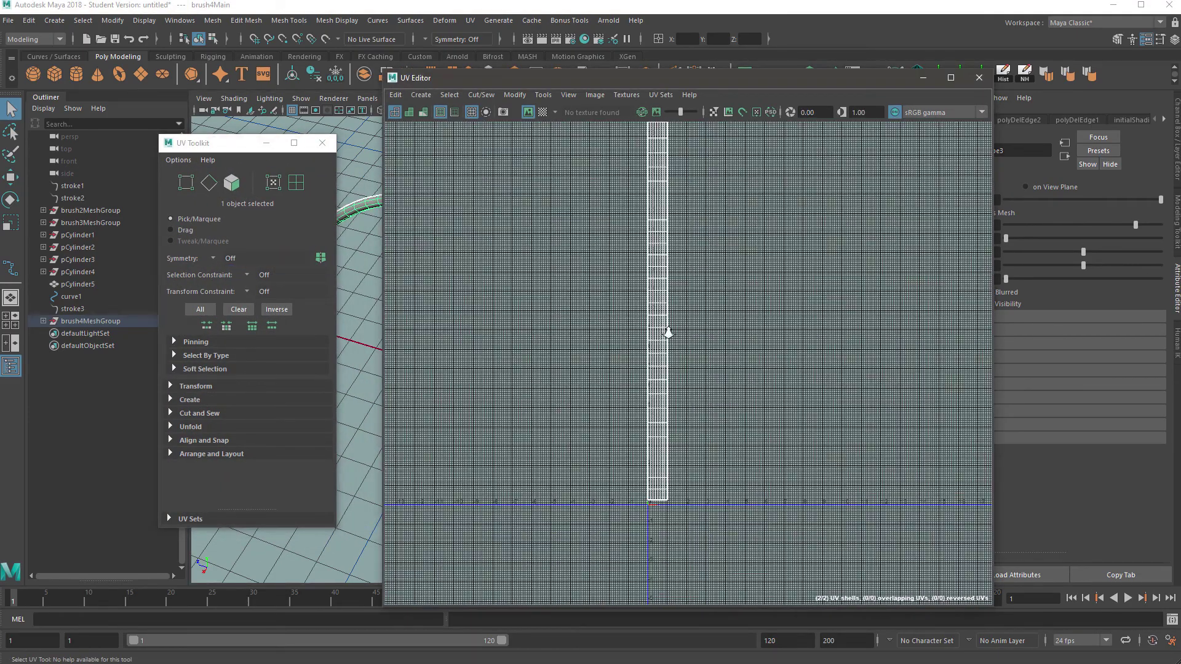
# Select the cable's long UV shell and scale it down uniformly.
pyautogui.scroll(-3, 670, 333)
pyautogui.moveTo(640, 253); pyautogui.dragTo(600, 235, button='right')
pyautogui.click(661, 332)
pyautogui.press('r')
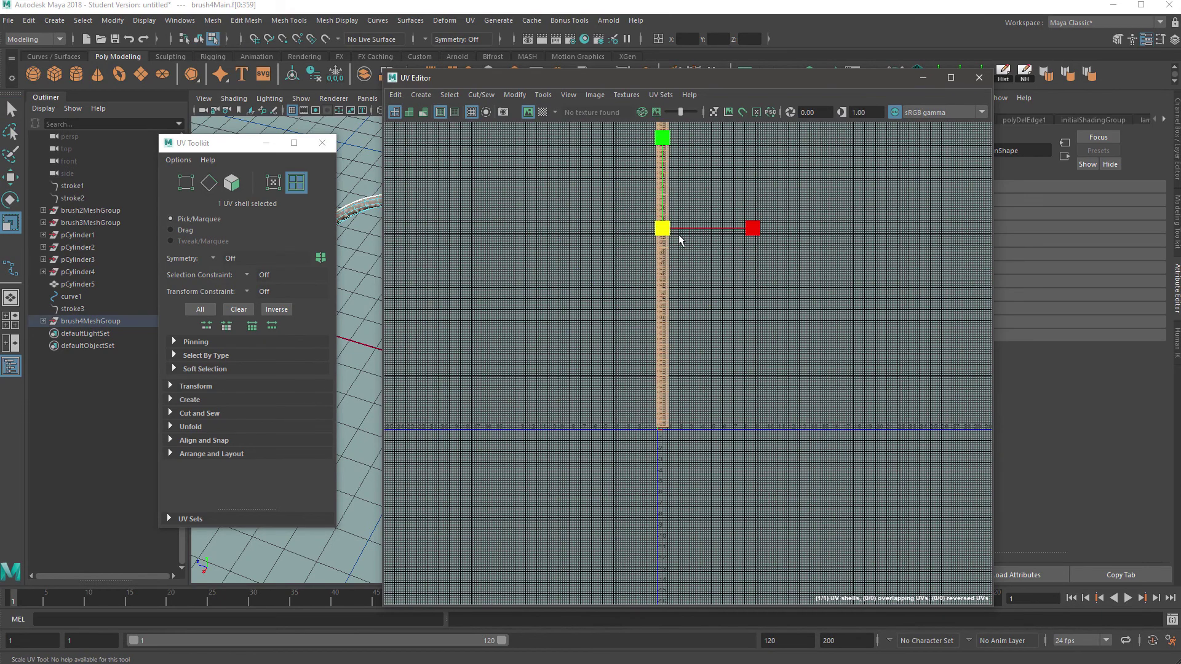
pyautogui.moveTo(662, 230); pyautogui.dragTo(660, 440)
# Move the scaled UV shell upward until its lower end sits on the V = 0 line.
pyautogui.press('w')
pyautogui.scroll(6, 661, 421)
pyautogui.scroll(8, 670, 442)
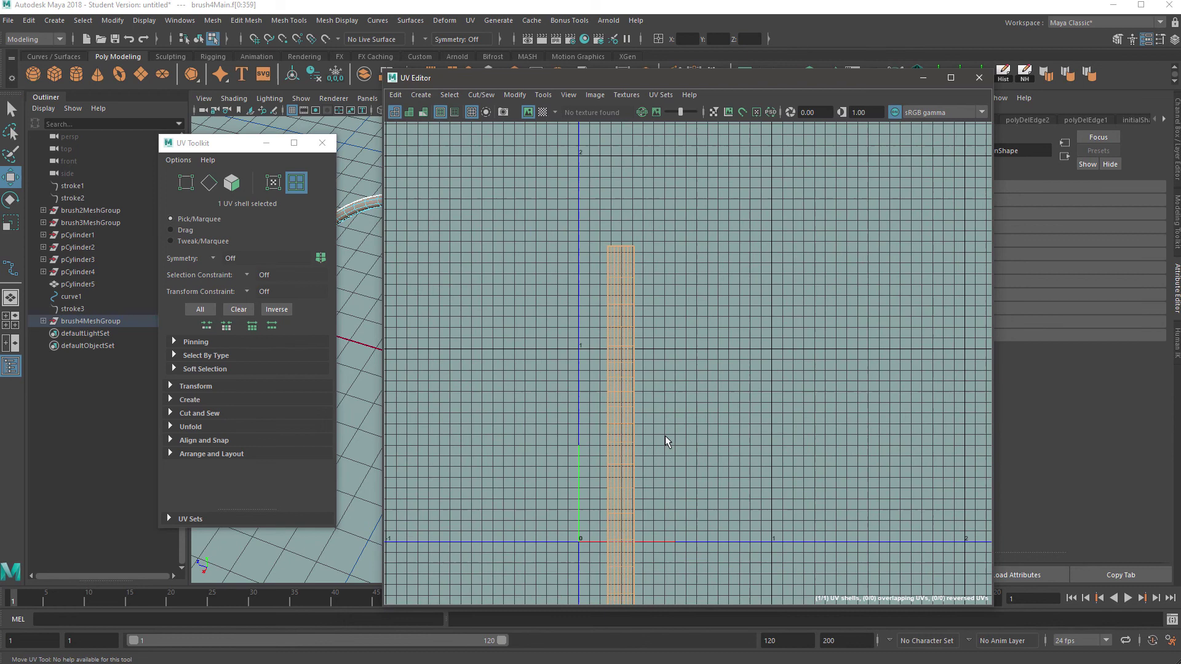
pyautogui.keyDown('alt'); pyautogui.moveTo(617, 479); pyautogui.dragTo(708, 125, button='middle'); pyautogui.keyUp('alt')
pyautogui.moveTo(704, 410); pyautogui.dragTo(704, 48)
pyautogui.scroll(-2, 686, 488)
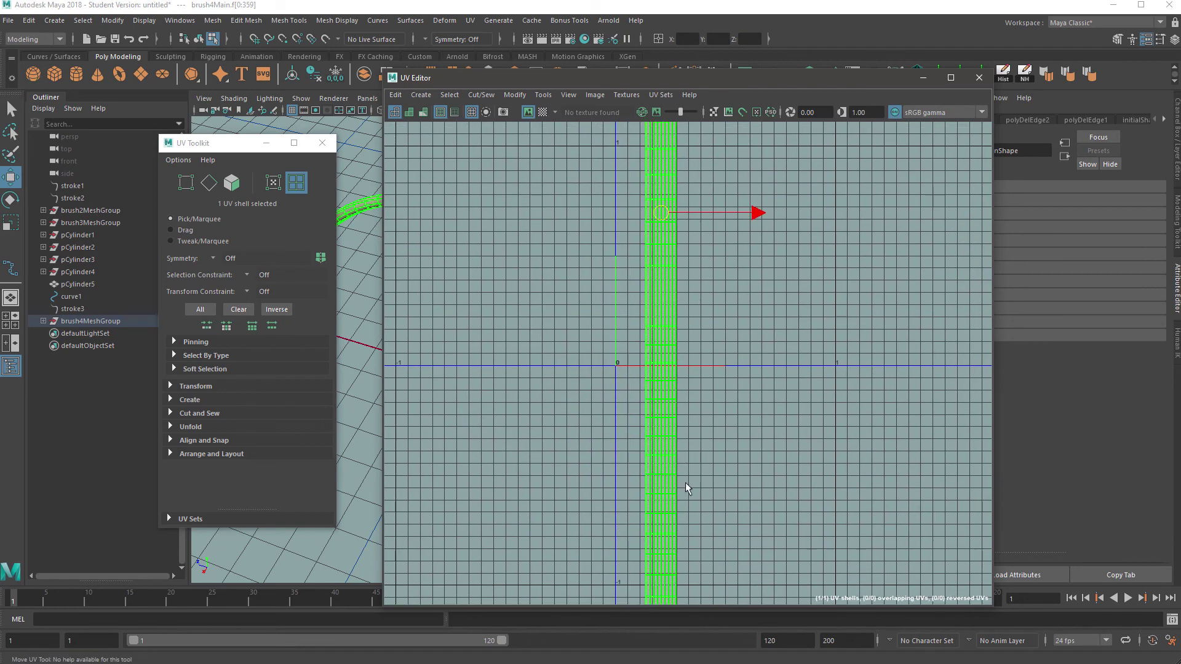
pyautogui.scroll(-1, 659, 390)
pyautogui.moveTo(659, 283); pyautogui.dragTo(659, 136)
pyautogui.keyDown('alt'); pyautogui.moveTo(672, 341); pyautogui.dragTo(682, 474, button='middle'); pyautogui.keyUp('alt')
pyautogui.moveTo(668, 259); pyautogui.dragTo(652, 158)
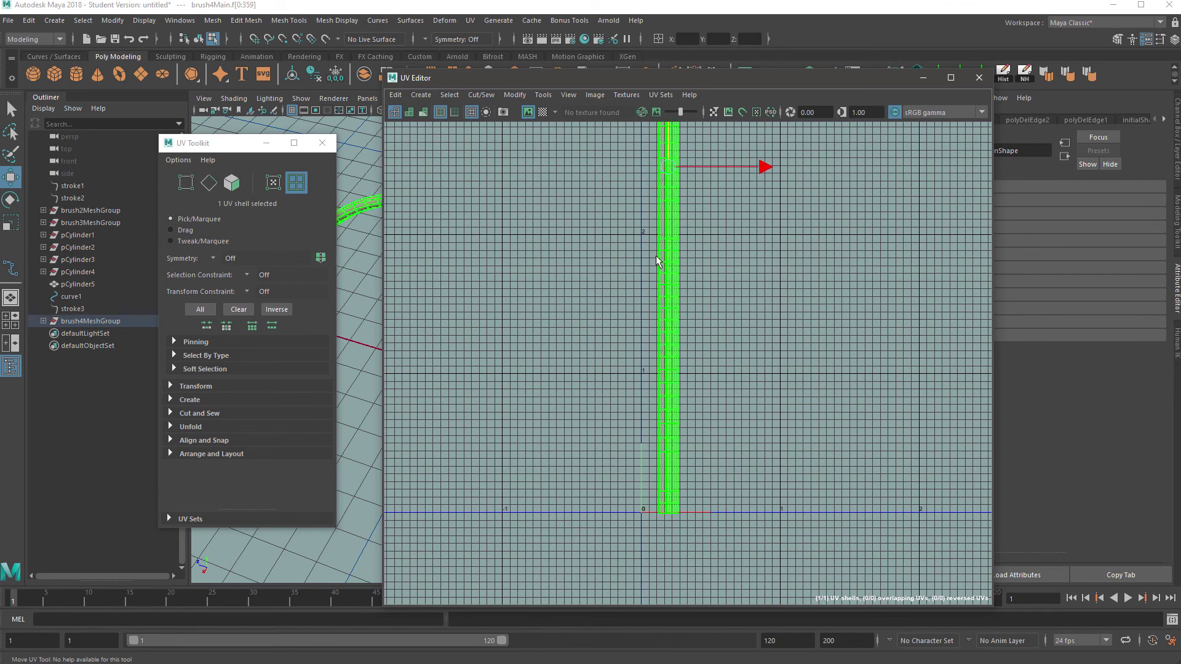
pyautogui.scroll(3, 677, 480)
pyautogui.keyDown('alt'); pyautogui.moveTo(671, 360); pyautogui.dragTo(671, 356, button='middle'); pyautogui.keyUp('alt')
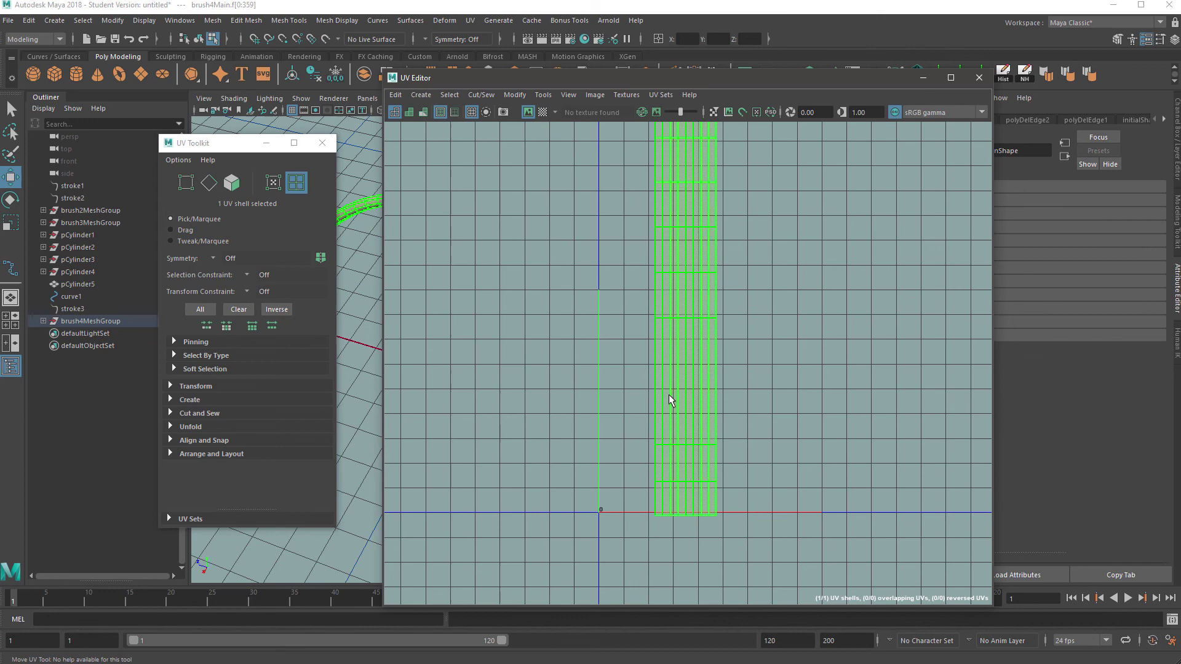
# Return the cable to object mode and close the UV Editor and UV Toolkit.
pyautogui.click(375, 147)
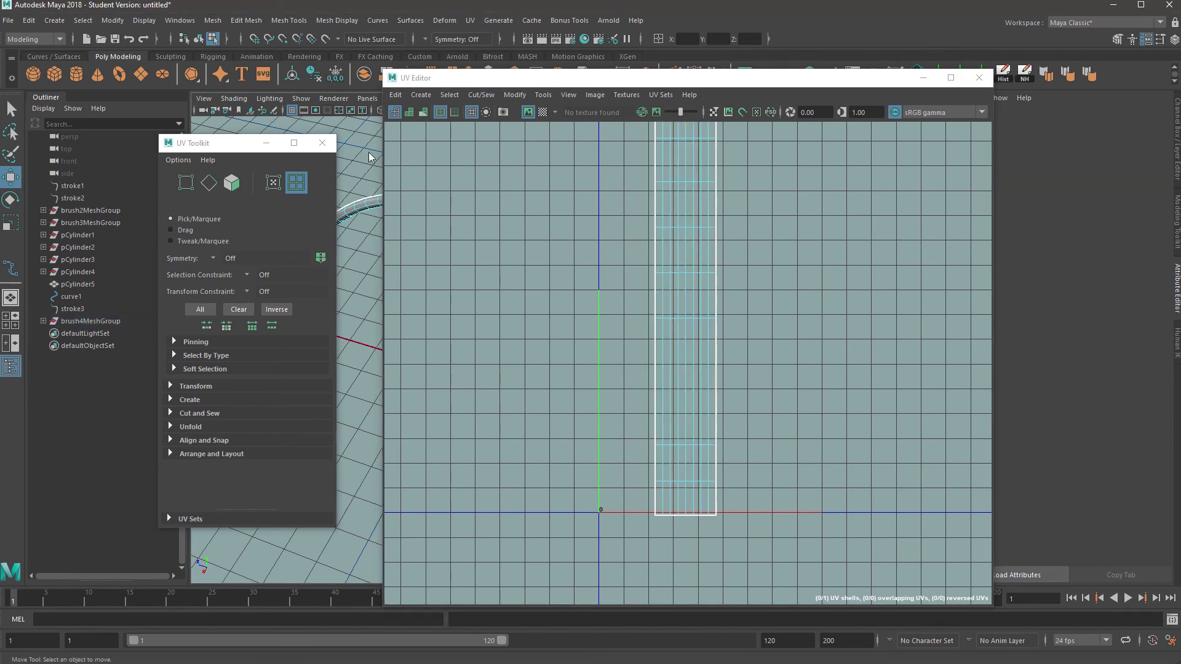
pyautogui.moveTo(369, 155); pyautogui.dragTo(410, 133, button='right')
pyautogui.click(970, 83)
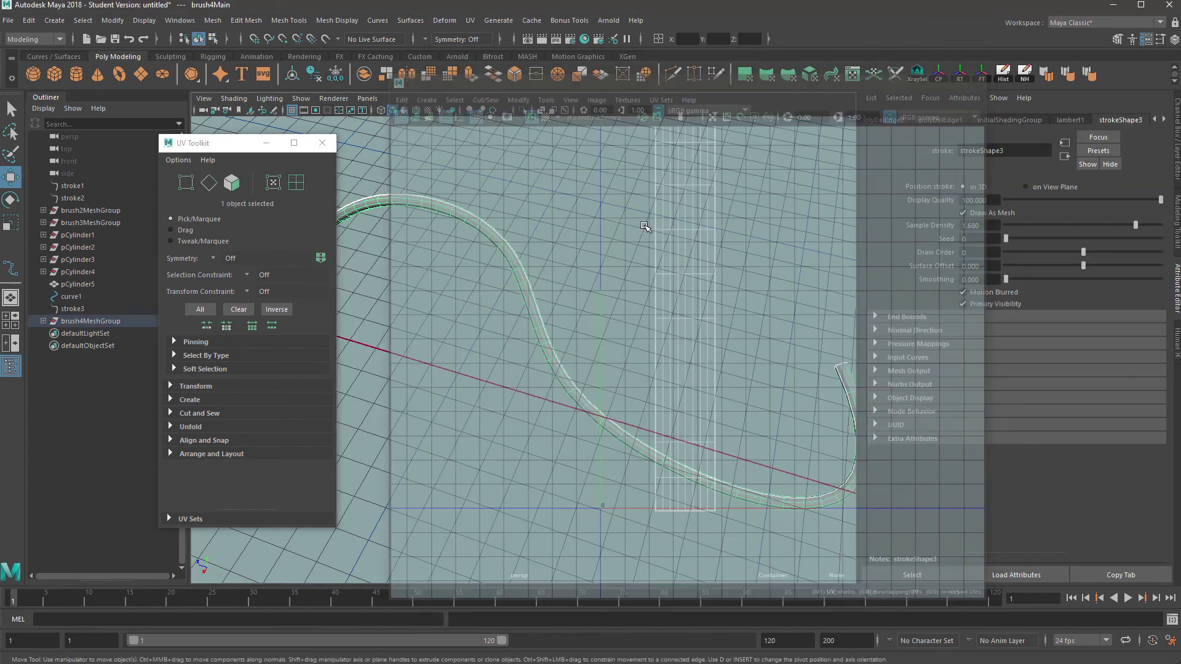
pyautogui.scroll(5, 479, 254)
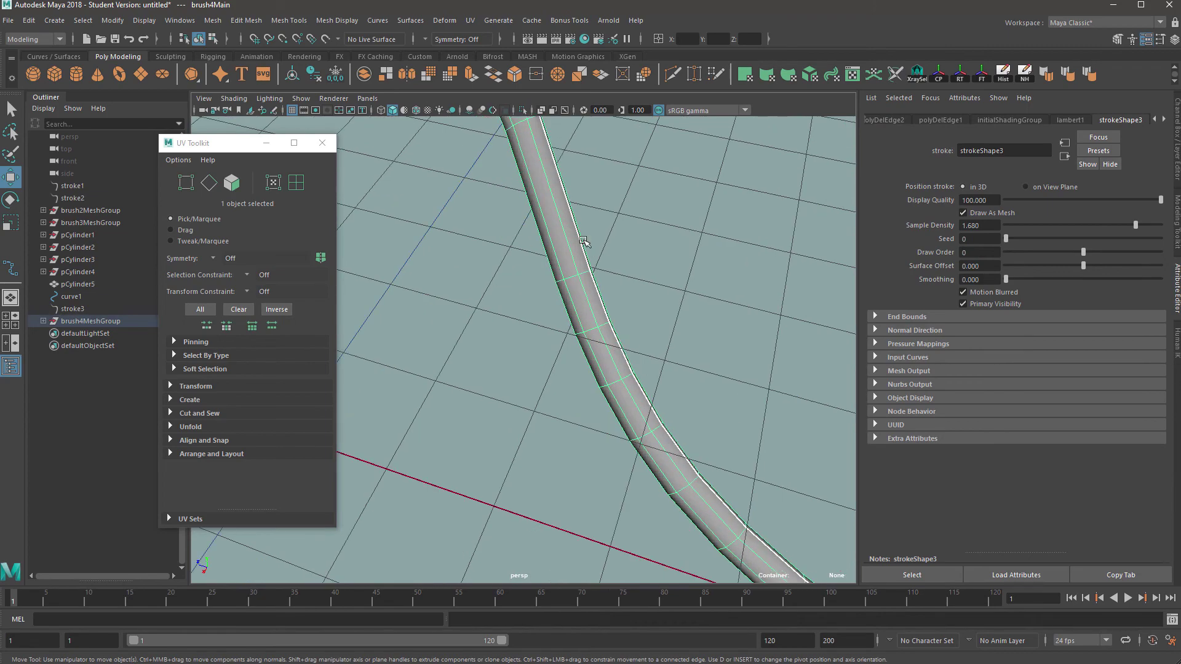
pyautogui.scroll(-5, 556, 249)
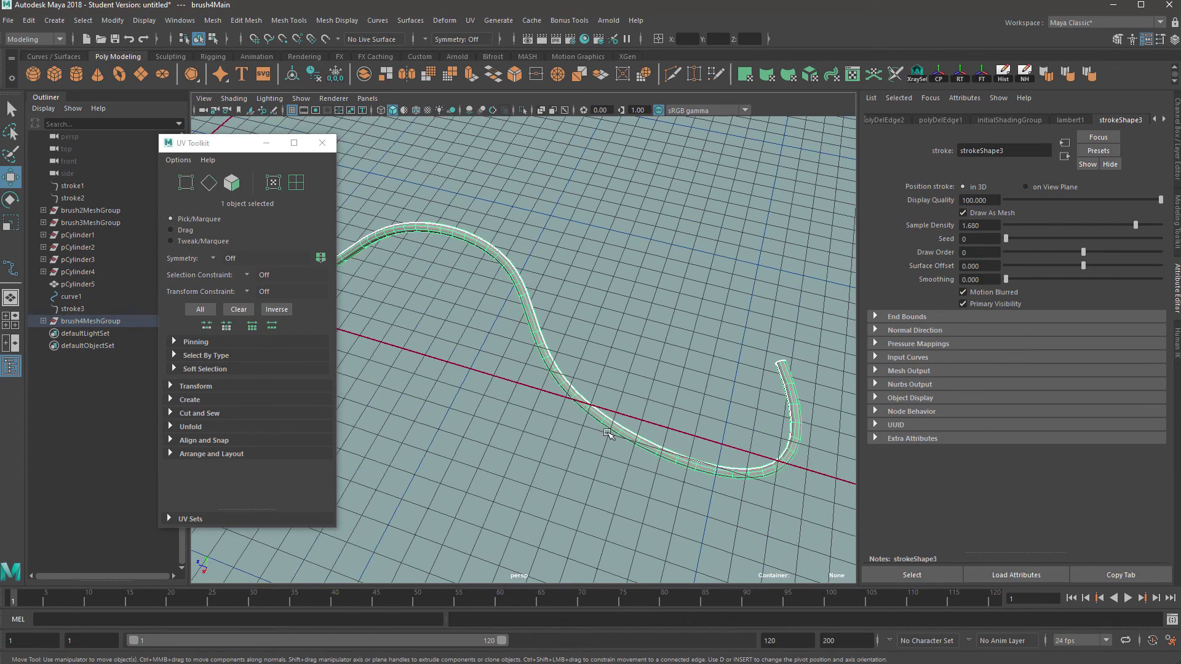
pyautogui.keyDown('alt'); pyautogui.moveTo(637, 300); pyautogui.dragTo(812, 296, button='middle'); pyautogui.keyUp('alt')
pyautogui.keyDown('alt'); pyautogui.moveTo(554, 345); pyautogui.dragTo(664, 314); pyautogui.keyUp('alt')
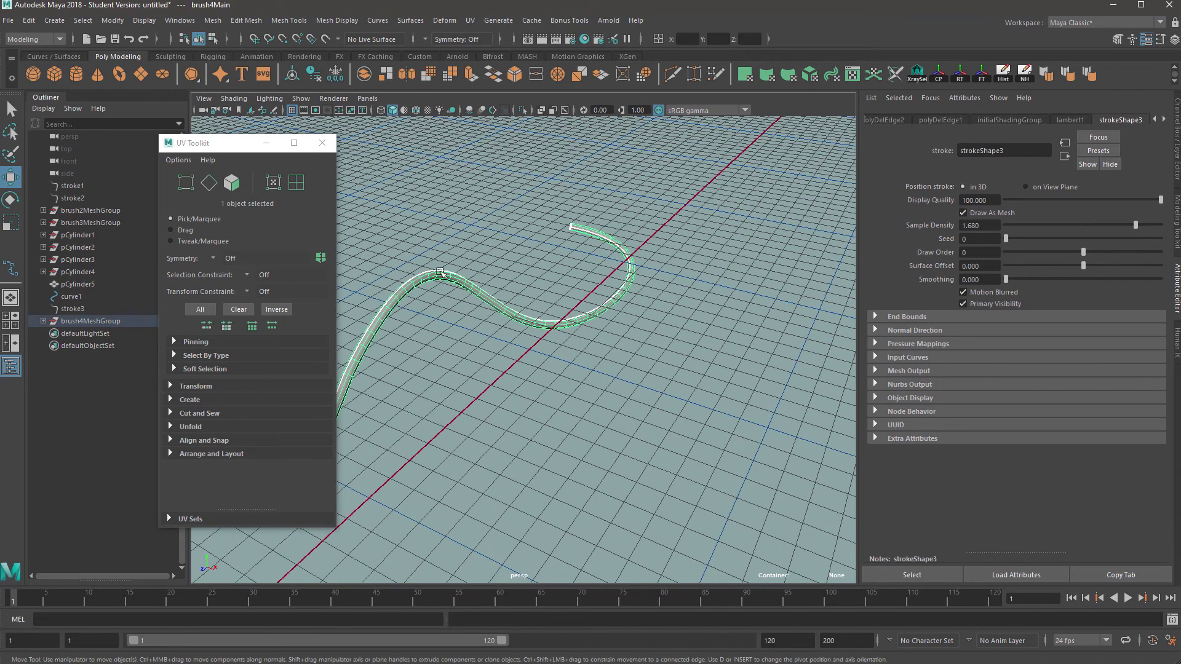
pyautogui.keyDown('alt'); pyautogui.moveTo(519, 210); pyautogui.dragTo(484, 244); pyautogui.keyUp('alt')
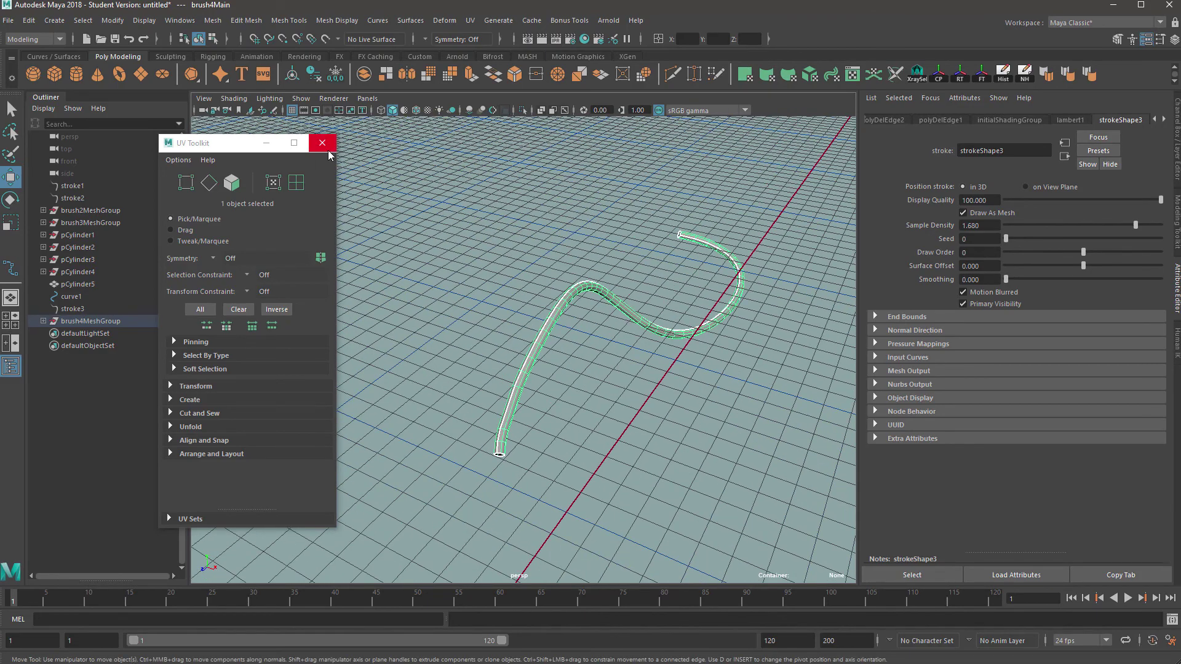
pyautogui.click(327, 150)
# Examine the earlier bent pipe and its attached cables beside the new cable.
pyautogui.moveTo(544, 244); pyautogui.dragTo(604, 227, button='right')
pyautogui.click(561, 178)
pyautogui.scroll(-5, 561, 302)
pyautogui.keyDown('alt'); pyautogui.moveTo(561, 302); pyautogui.dragTo(486, 393); pyautogui.keyUp('alt')
pyautogui.keyDown('alt'); pyautogui.moveTo(327, 332); pyautogui.dragTo(489, 294, button='middle'); pyautogui.keyUp('alt')
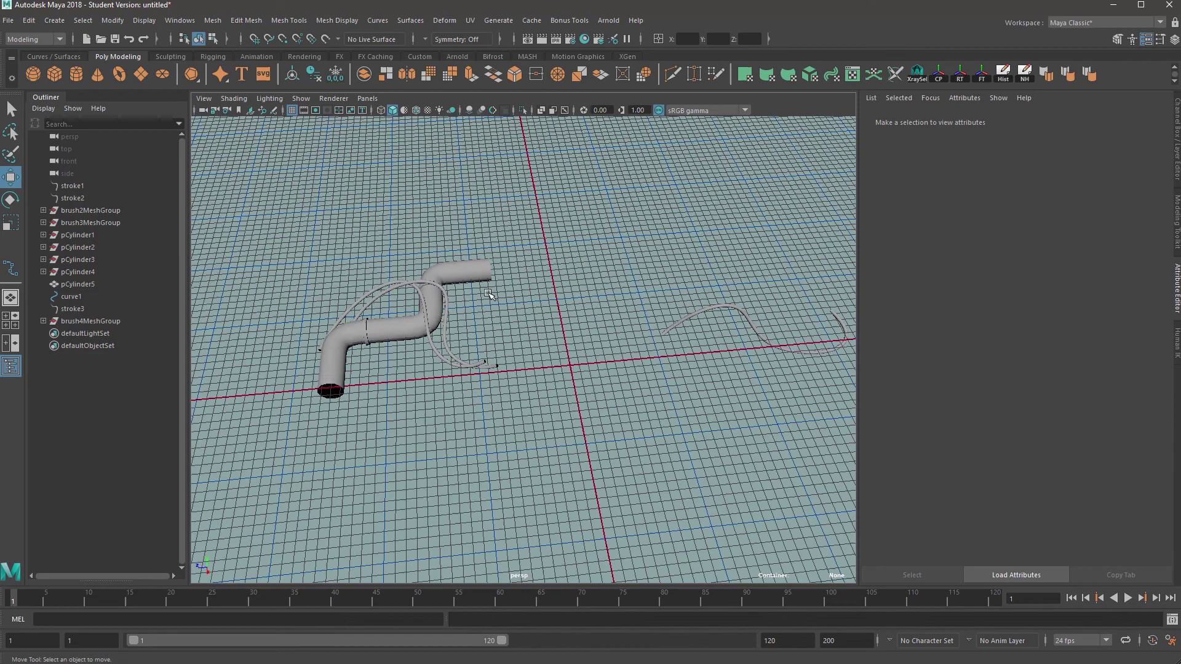
pyautogui.click(461, 269)
pyautogui.keyDown('alt'); pyautogui.moveTo(458, 215); pyautogui.dragTo(382, 209, button='middle'); pyautogui.keyUp('alt')
pyautogui.keyDown('alt'); pyautogui.moveTo(383, 209); pyautogui.dragTo(372, 232); pyautogui.keyUp('alt')
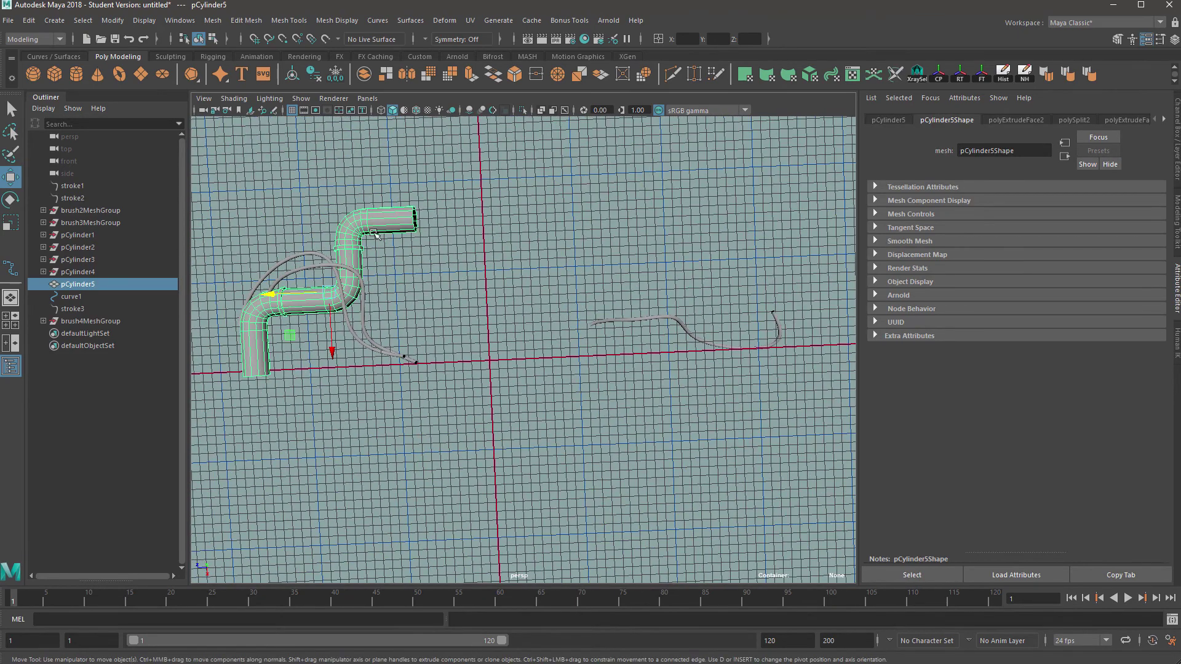
pyautogui.keyDown('alt'); pyautogui.moveTo(674, 273); pyautogui.dragTo(473, 283, button='middle'); pyautogui.keyUp('alt')
pyautogui.scroll(-2, 559, 289)
pyautogui.scroll(7, 537, 357)
# Select the new cable mesh and compare it with the two cables on the pipe.
pyautogui.click(477, 347)
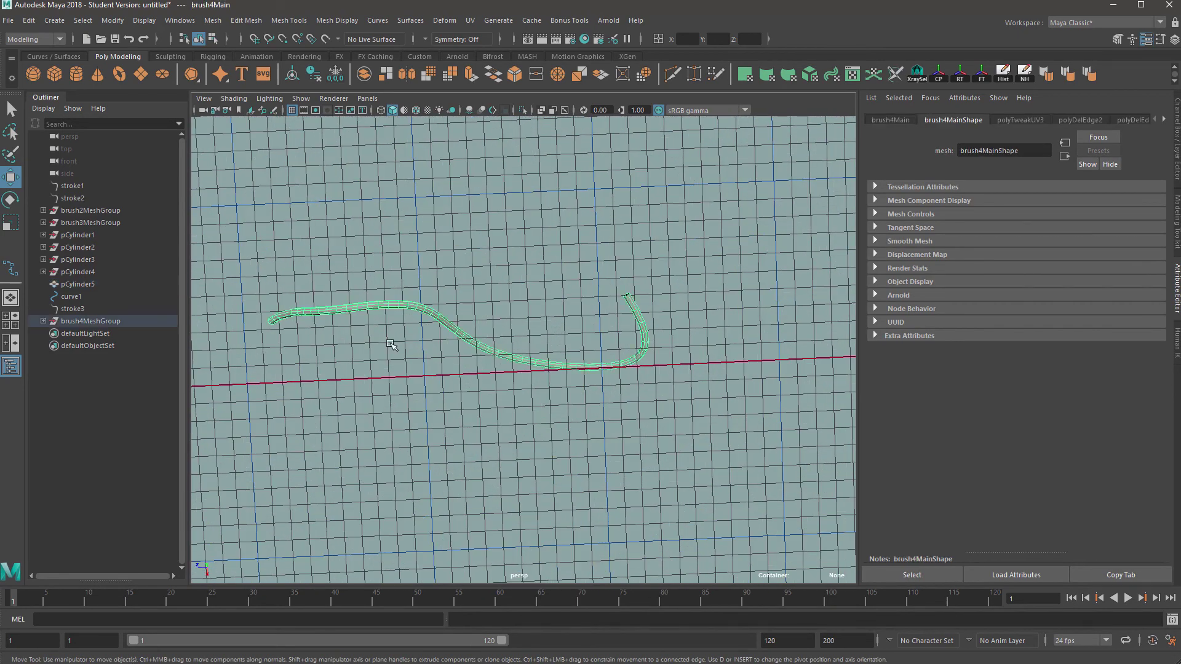
pyautogui.keyDown('alt'); pyautogui.moveTo(403, 345); pyautogui.dragTo(729, 413, button='middle'); pyautogui.keyUp('alt')
pyautogui.keyDown('alt'); pyautogui.moveTo(309, 347); pyautogui.dragTo(633, 388, button='middle'); pyautogui.keyUp('alt')
pyautogui.keyDown('alt'); pyautogui.moveTo(497, 216); pyautogui.dragTo(785, 155, button='middle'); pyautogui.keyUp('alt')
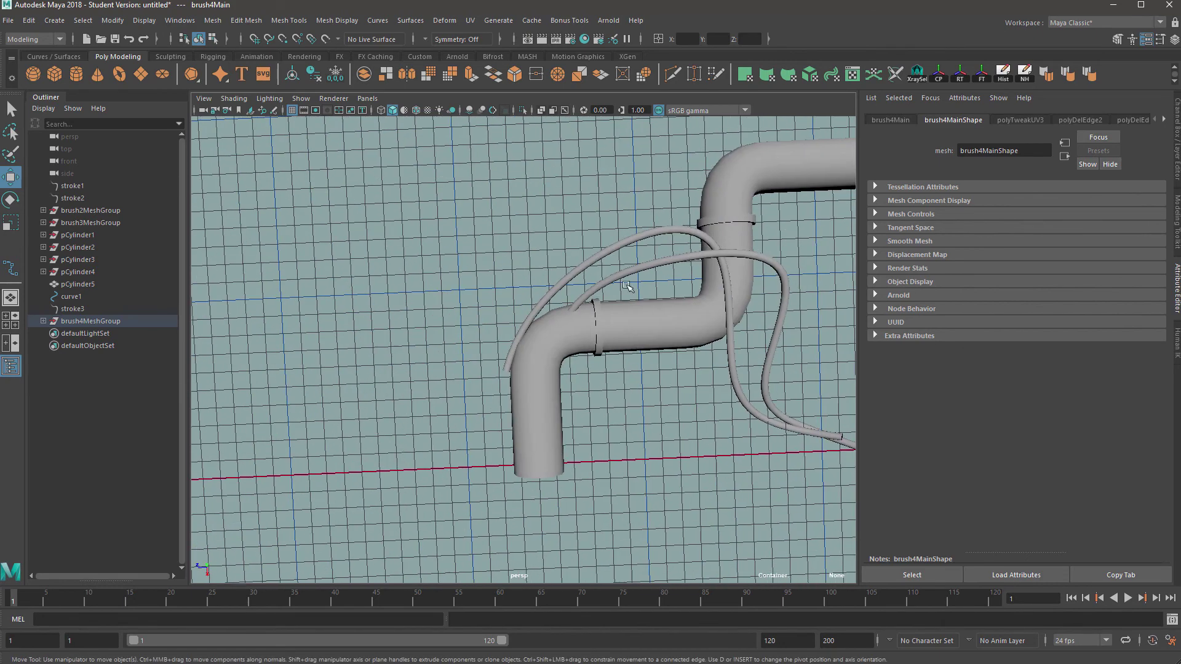
pyautogui.moveTo(616, 364)
pyautogui.keyDown('alt'); pyautogui.mouseDown(button='middle')
pyautogui.moveTo(912, 290)
pyautogui.moveTo(572, 320)
pyautogui.mouseUp(button='middle'); pyautogui.keyUp('alt')
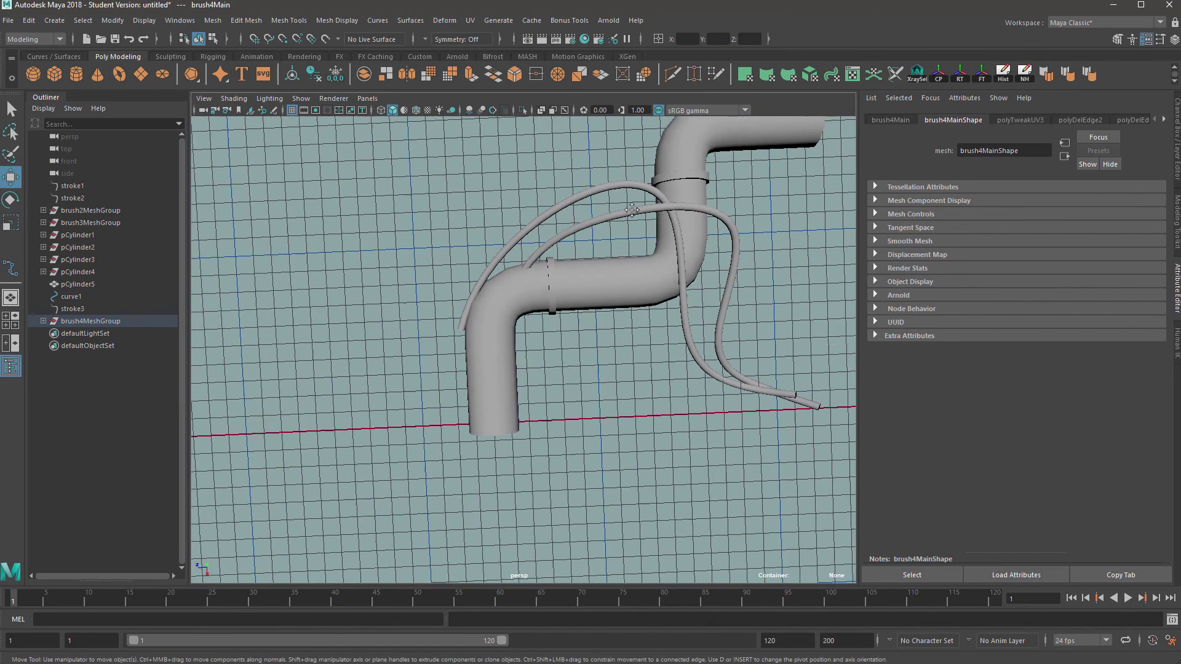
pyautogui.keyDown('alt'); pyautogui.moveTo(426, 254); pyautogui.dragTo(673, 265, button='middle'); pyautogui.keyUp('alt')
pyautogui.keyDown('alt'); pyautogui.moveTo(436, 304); pyautogui.dragTo(560, 289, button='middle'); pyautogui.keyUp('alt')
pyautogui.keyDown('alt'); pyautogui.moveTo(586, 273); pyautogui.dragTo(604, 270); pyautogui.keyUp('alt')
pyautogui.keyDown('alt'); pyautogui.moveTo(766, 327); pyautogui.dragTo(320, 335, button='middle'); pyautogui.keyUp('alt')
pyautogui.keyDown('alt'); pyautogui.moveTo(726, 264); pyautogui.dragTo(295, 340, button='middle'); pyautogui.keyUp('alt')
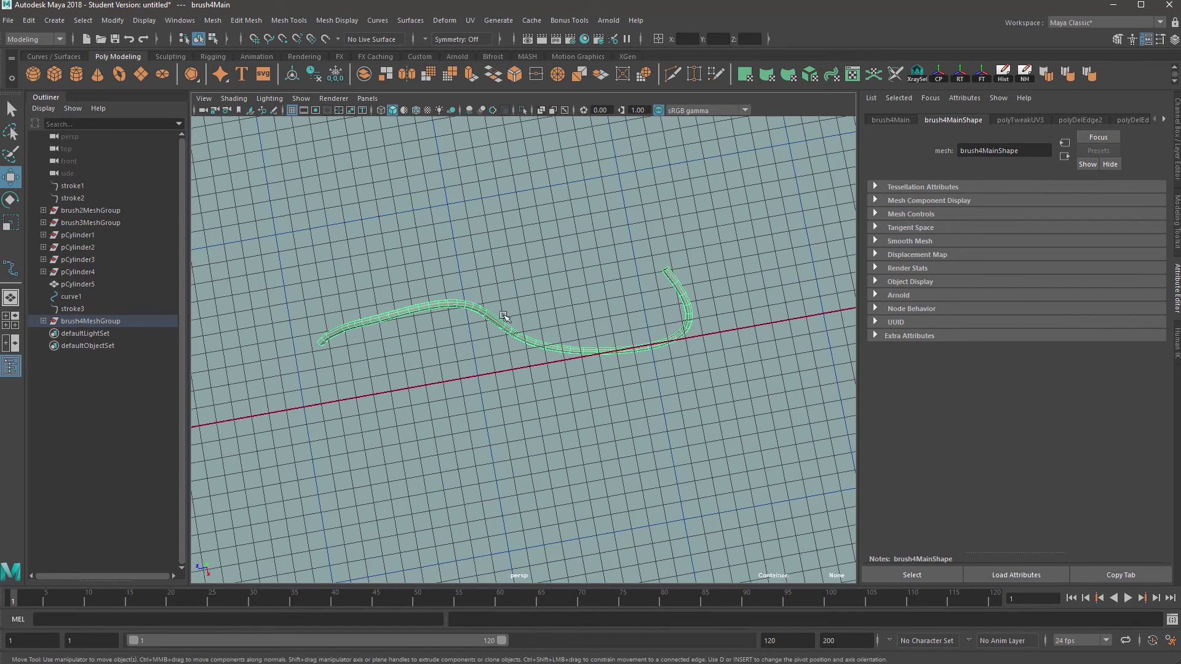
# Draw a polygon cylinder with a radius of about 22.4 and a height of about 79.5 beside the cable.
pyautogui.click(74, 76)
pyautogui.keyDown('alt'); pyautogui.moveTo(542, 211); pyautogui.dragTo(265, 209, button='middle'); pyautogui.keyUp('alt')
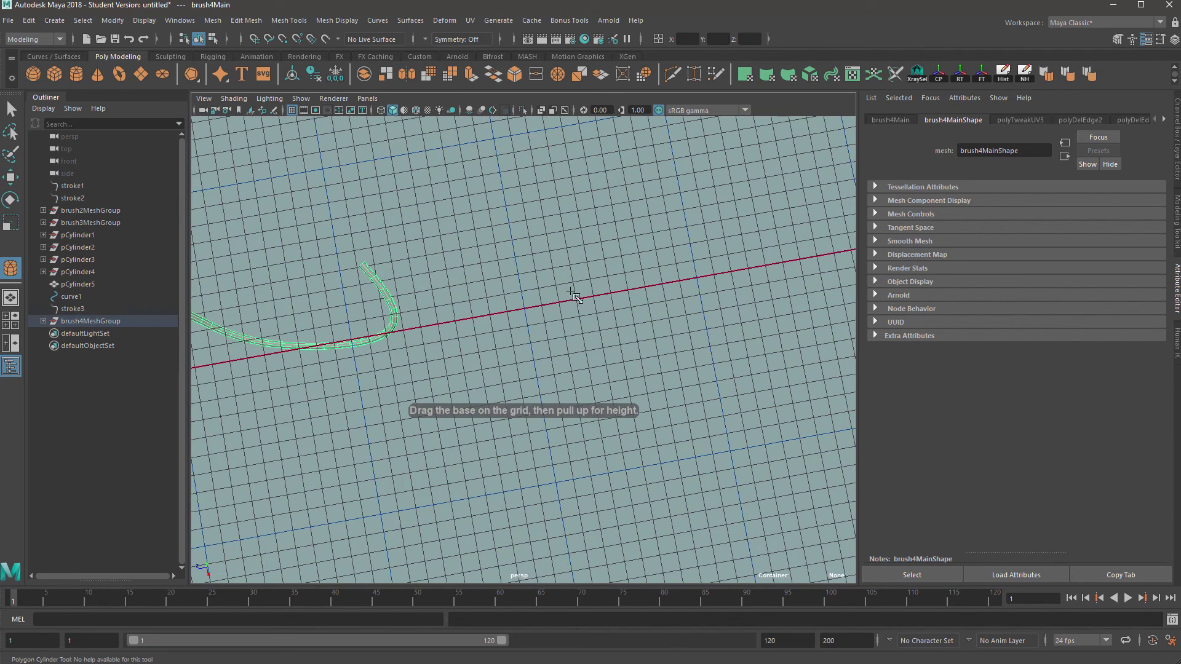
pyautogui.moveTo(573, 283); pyautogui.dragTo(602, 308)
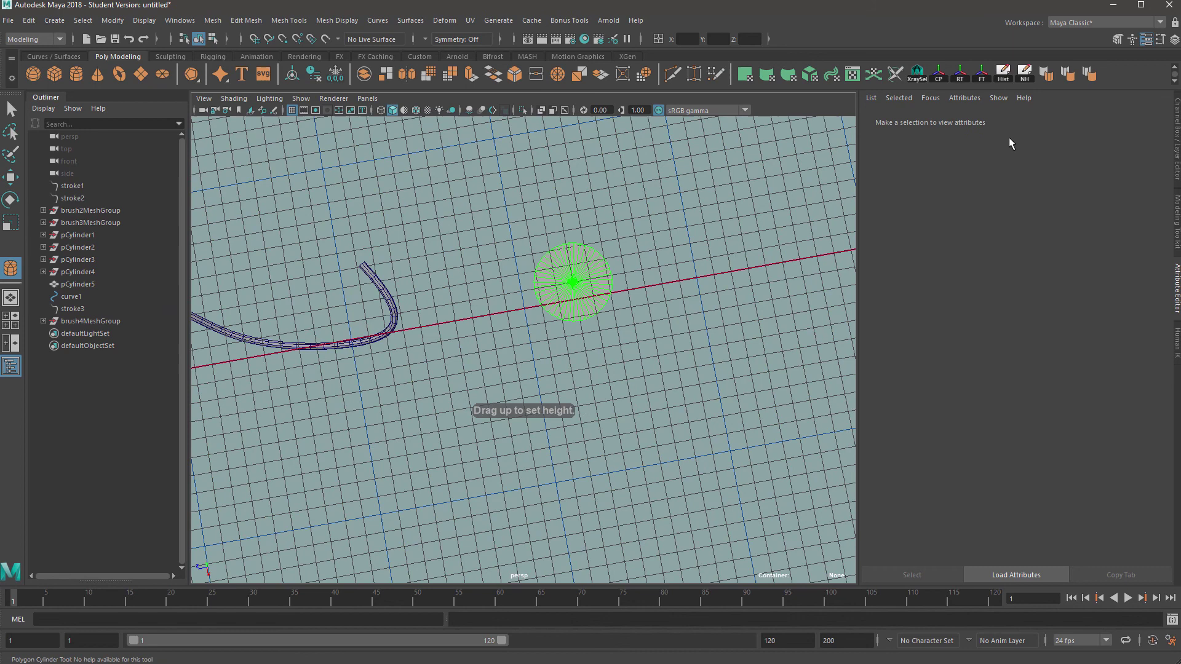
pyautogui.moveTo(575, 278); pyautogui.dragTo(577, 187)
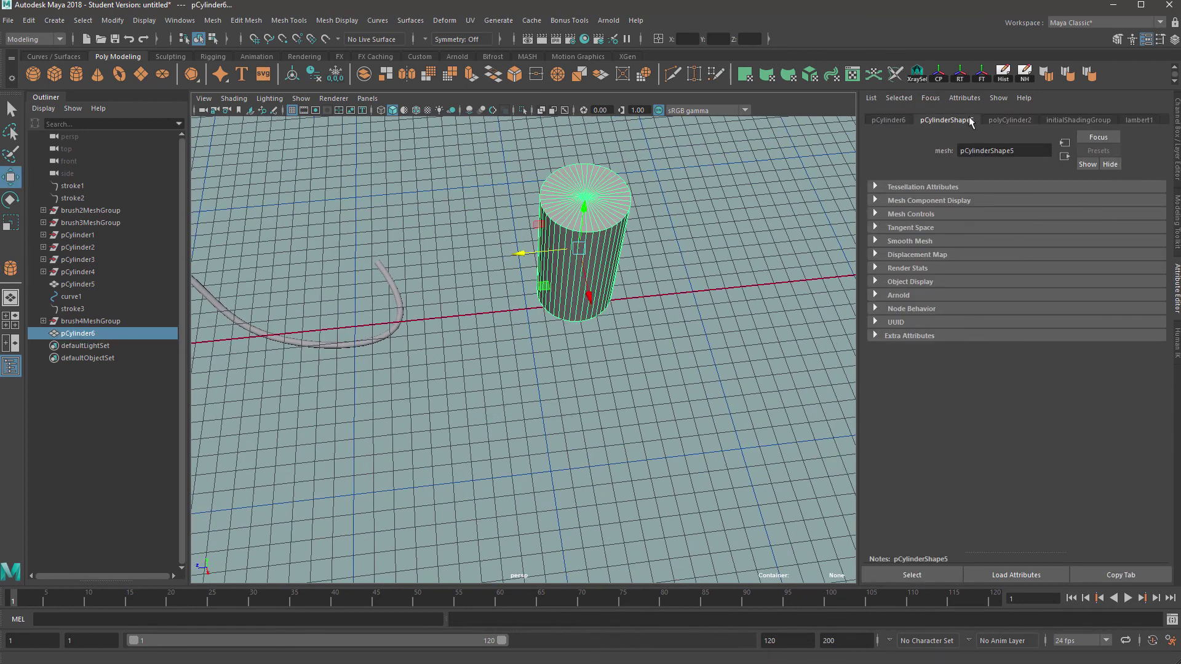
# Set the new cylinder's axis subdivisions to 12.
pyautogui.click(1008, 120)
pyautogui.moveTo(959, 226); pyautogui.dragTo(412, 215)
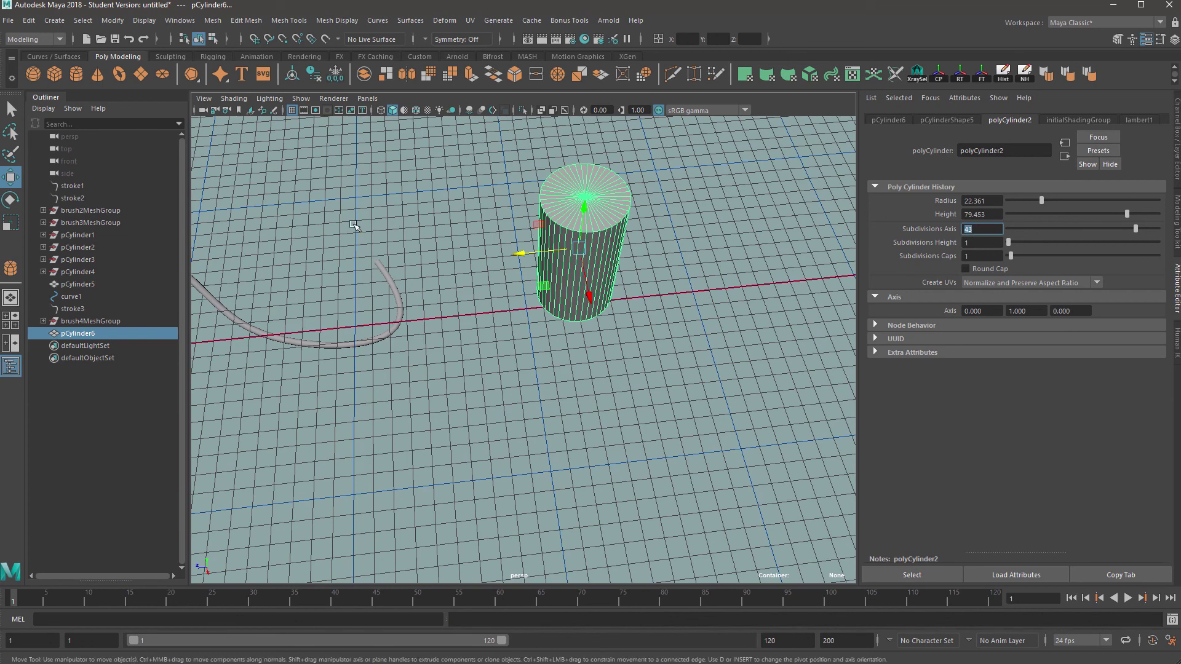
pyautogui.press('Return')
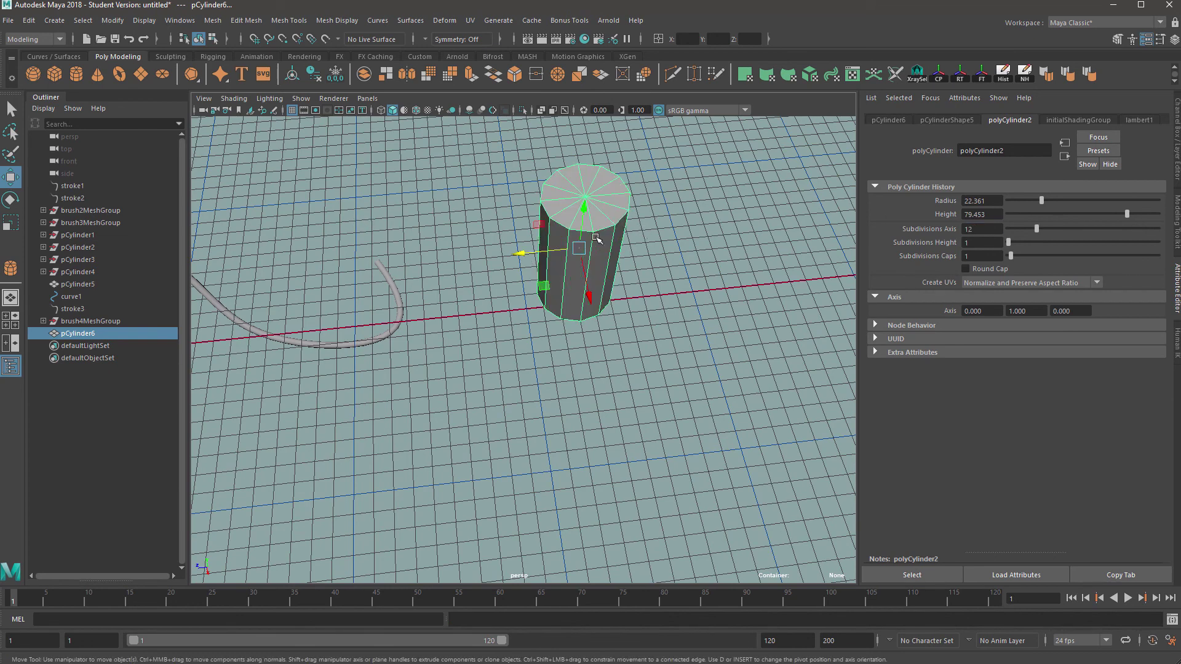
# Rotate the cylinder from upright so that it lies flat along the grid.
pyautogui.moveTo(603, 226); pyautogui.dragTo(662, 209, button='right')
pyautogui.keyDown('alt'); pyautogui.moveTo(720, 232); pyautogui.dragTo(675, 316, button='middle'); pyautogui.keyUp('alt')
pyautogui.press('e')
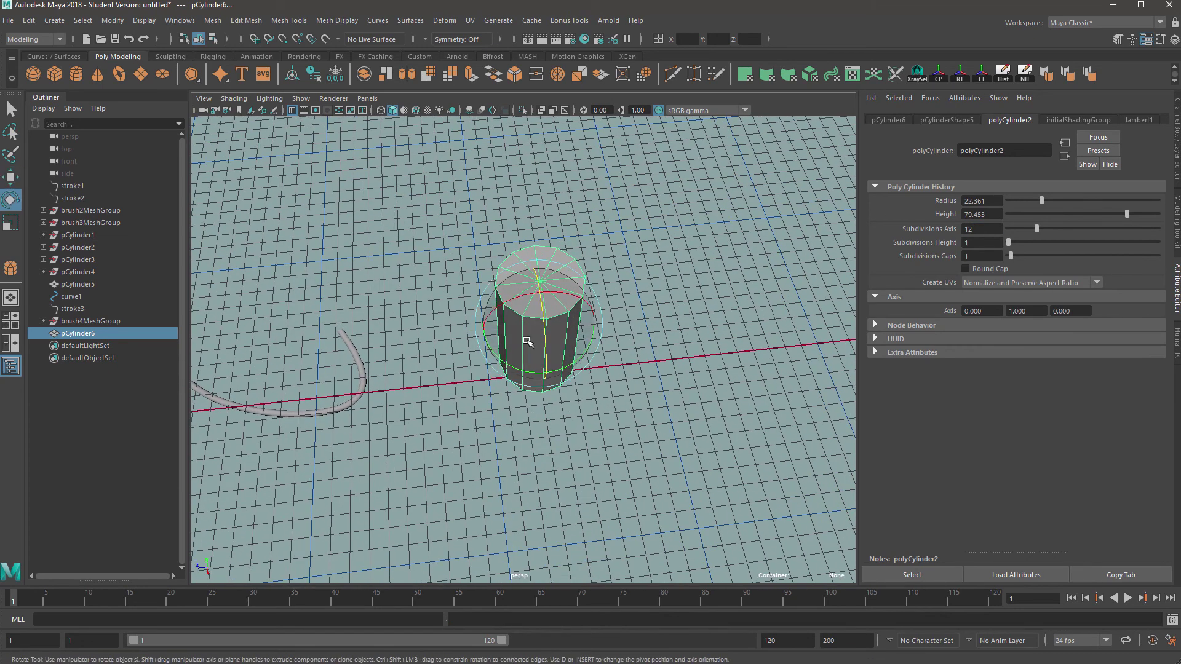
pyautogui.moveTo(527, 342)
pyautogui.mouseDown()
pyautogui.moveTo(602, 364)
pyautogui.moveTo(519, 263)
pyautogui.moveTo(520, 360)
pyautogui.moveTo(521, 324)
pyautogui.mouseUp()
pyautogui.press('w')
pyautogui.keyDown('alt'); pyautogui.moveTo(521, 323); pyautogui.dragTo(566, 299, button='middle'); pyautogui.keyUp('alt')
pyautogui.keyDown('alt'); pyautogui.moveTo(561, 304); pyautogui.dragTo(554, 335); pyautogui.keyUp('alt')
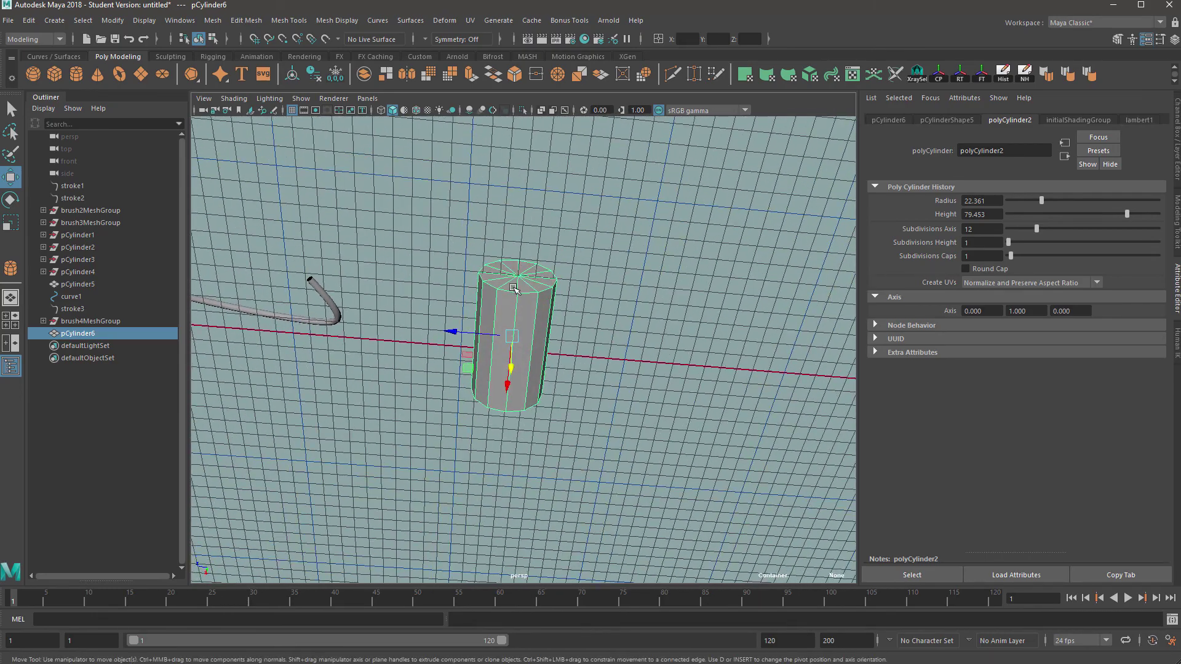
# Delete the cap faces at both ends of the cylinder and return it to object mode.
pyautogui.moveTo(512, 285); pyautogui.dragTo(513, 321, button='right')
pyautogui.moveTo(452, 462); pyautogui.dragTo(587, 241)
pyautogui.moveTo(587, 307)
pyautogui.keyDown('alt'); pyautogui.mouseDown()
pyautogui.moveTo(544, 286)
pyautogui.moveTo(575, 265)
pyautogui.moveTo(572, 292)
pyautogui.mouseUp(); pyautogui.keyUp('alt')
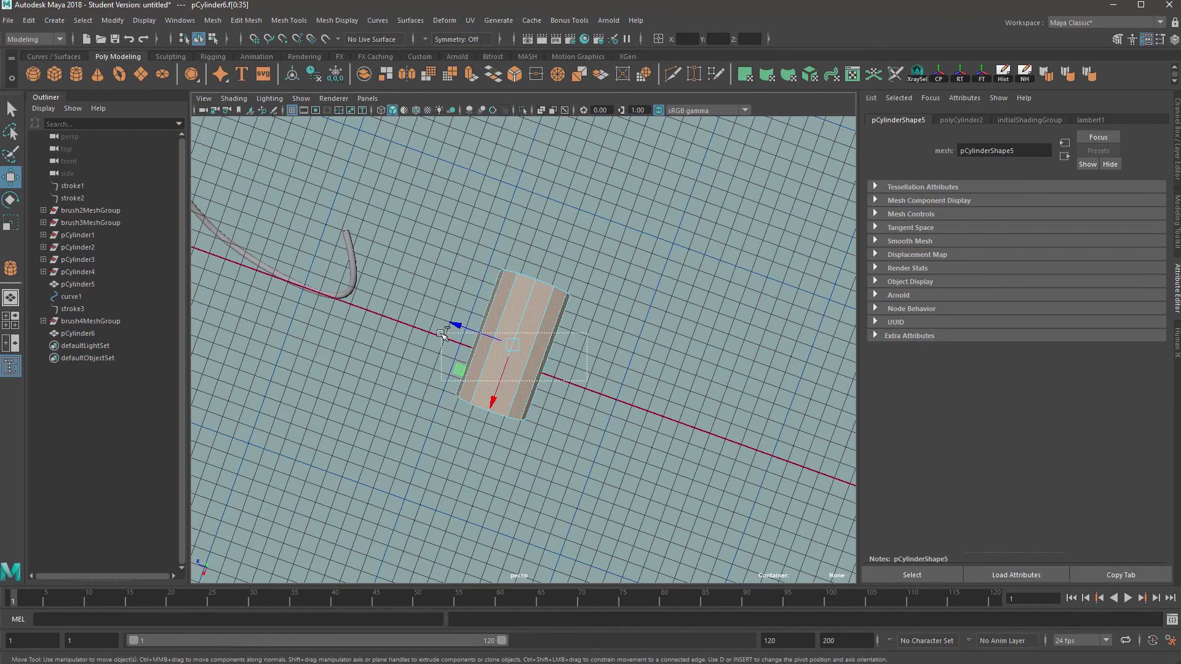
pyautogui.keyDown('alt'); pyautogui.moveTo(367, 371); pyautogui.dragTo(357, 311); pyautogui.keyUp('alt')
pyautogui.press('Delete')
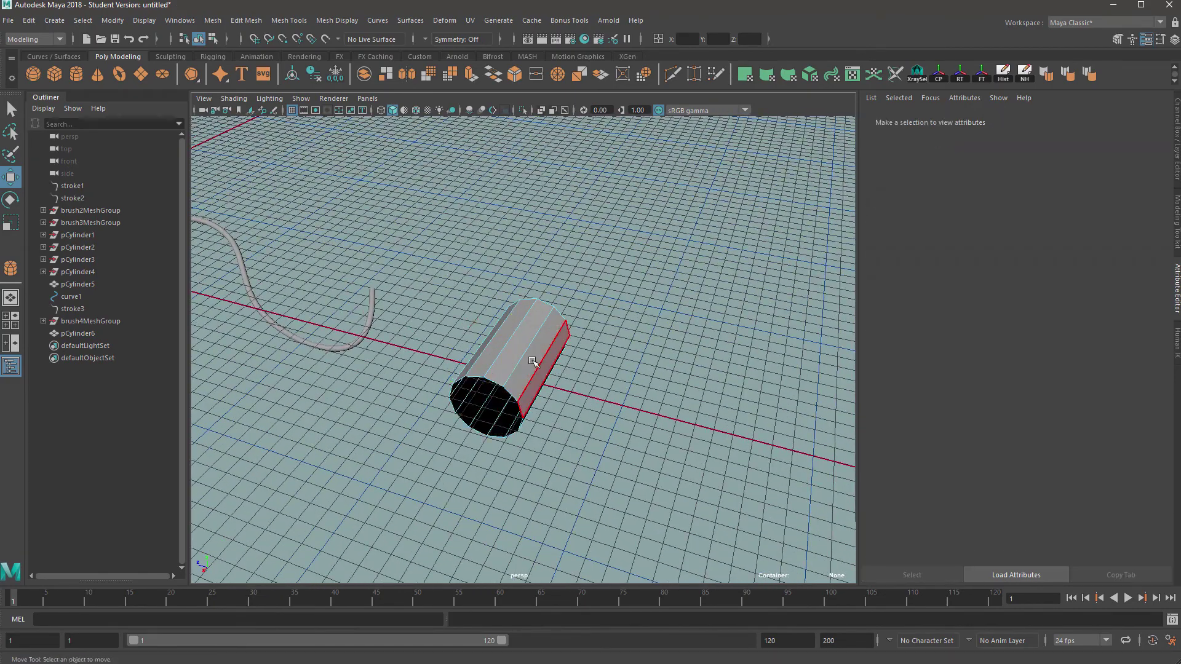
pyautogui.moveTo(500, 334); pyautogui.dragTo(546, 323, button='right')
pyautogui.click(596, 285)
# Duplicate the open cylinder and move the copy diagonally away from the original across the grid.
pyautogui.keyDown('alt'); pyautogui.moveTo(596, 284); pyautogui.dragTo(653, 369); pyautogui.keyUp('alt')
pyautogui.click(519, 356)
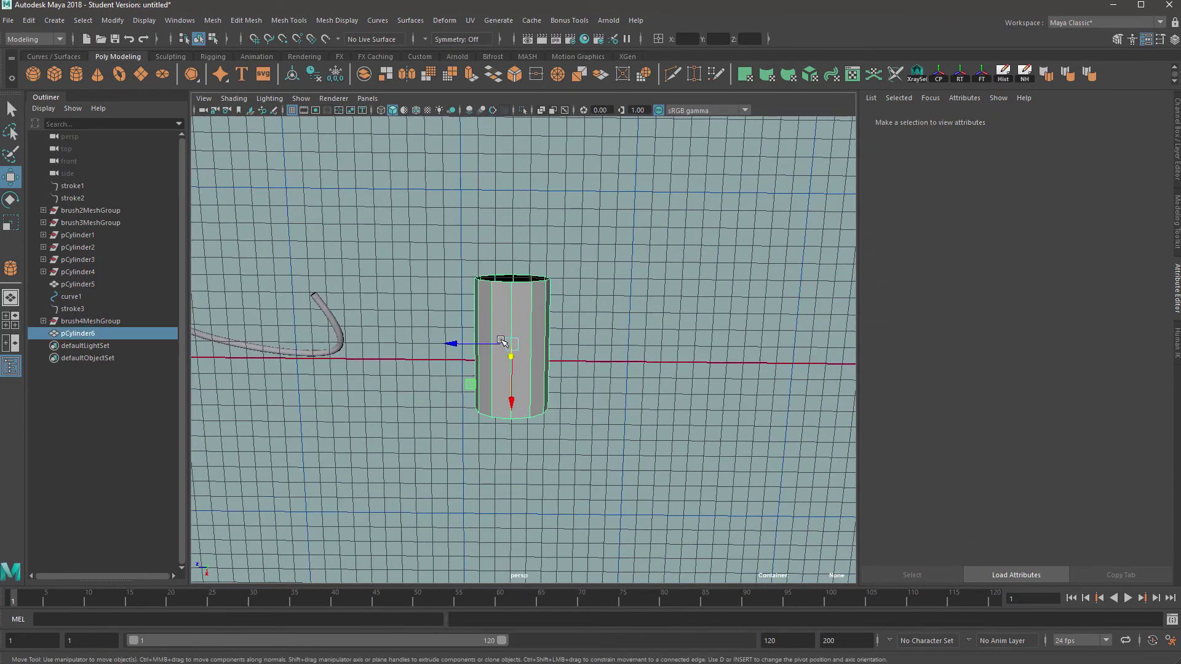
pyautogui.keyDown('alt'); pyautogui.moveTo(594, 324); pyautogui.dragTo(539, 361, button='middle'); pyautogui.keyUp('alt')
pyautogui.moveTo(539, 361)
pyautogui.keyDown('alt'); pyautogui.mouseDown()
pyautogui.moveTo(561, 356)
pyautogui.moveTo(530, 333)
pyautogui.moveTo(570, 367)
pyautogui.moveTo(557, 368)
pyautogui.mouseUp(); pyautogui.keyUp('alt')
pyautogui.keyDown('alt'); pyautogui.moveTo(510, 291); pyautogui.dragTo(461, 304, button='middle'); pyautogui.keyUp('alt')
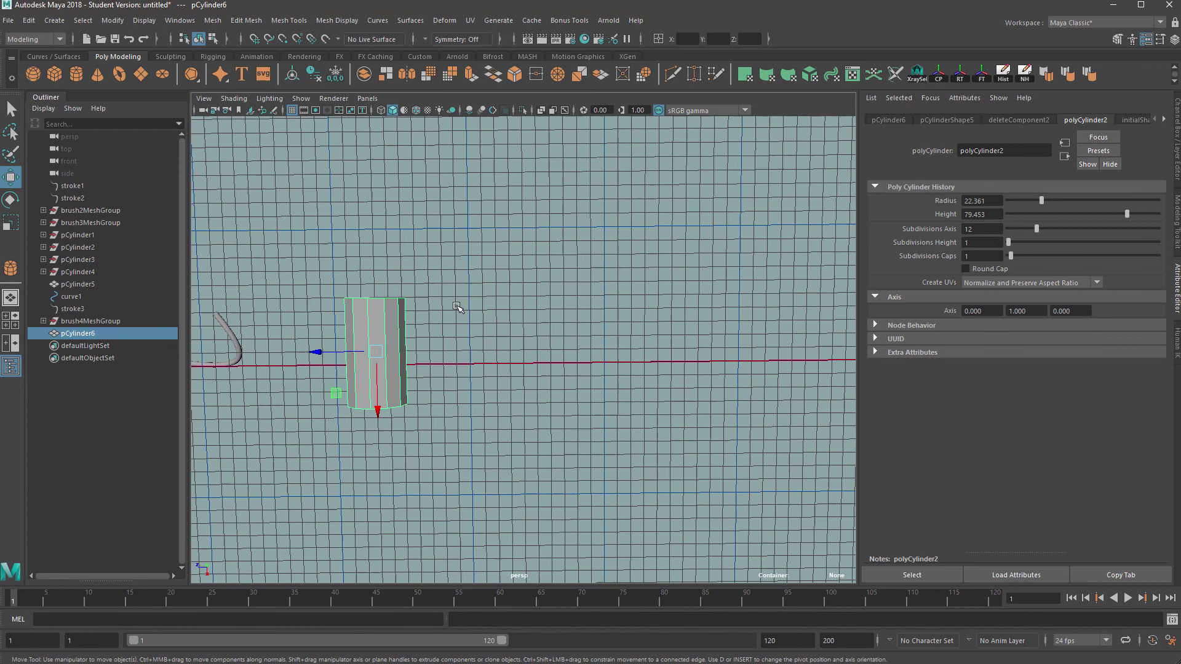
pyautogui.moveTo(379, 318); pyautogui.dragTo(430, 296, button='right')
pyautogui.click(460, 312)
pyautogui.click(387, 335)
pyautogui.hotkey('ctrl', 'd')
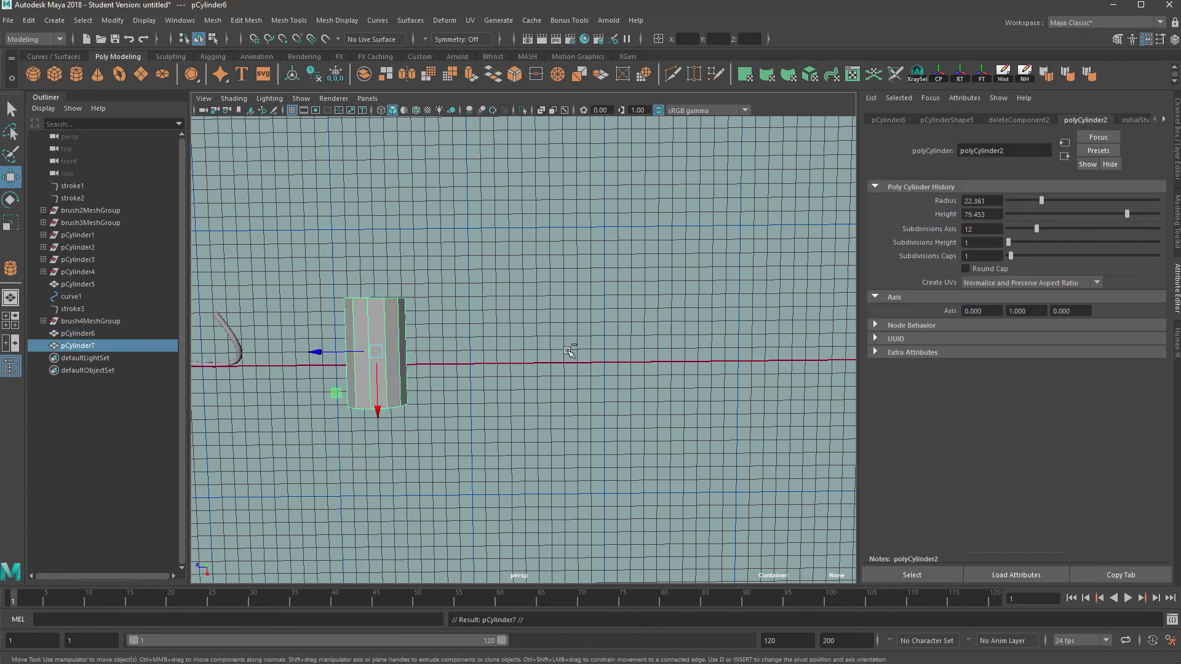
pyautogui.moveTo(337, 394); pyautogui.dragTo(469, 266, button='middle')
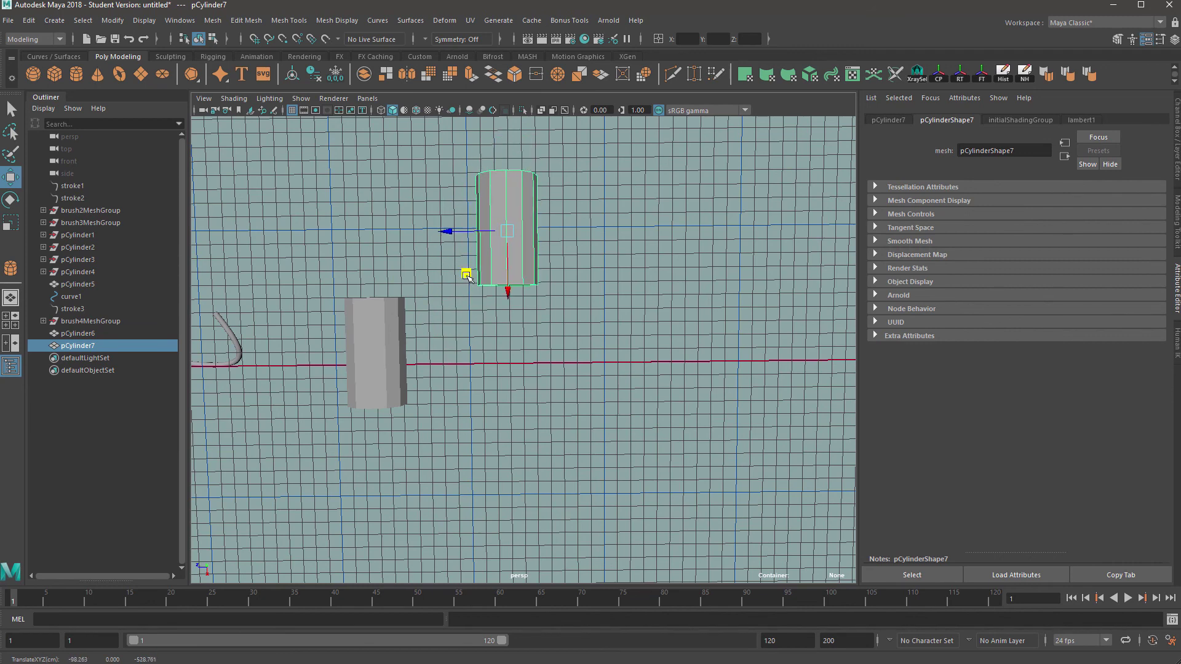
# Turn the copy perpendicular to the first cylinder and position it diagonally beyond the first one's end, snapped to the grid.
pyautogui.press('e')
pyautogui.moveTo(542, 278); pyautogui.dragTo(475, 309)
pyautogui.press('w')
pyautogui.keyDown('alt'); pyautogui.moveTo(510, 237); pyautogui.dragTo(559, 316, button='middle'); pyautogui.keyUp('alt')
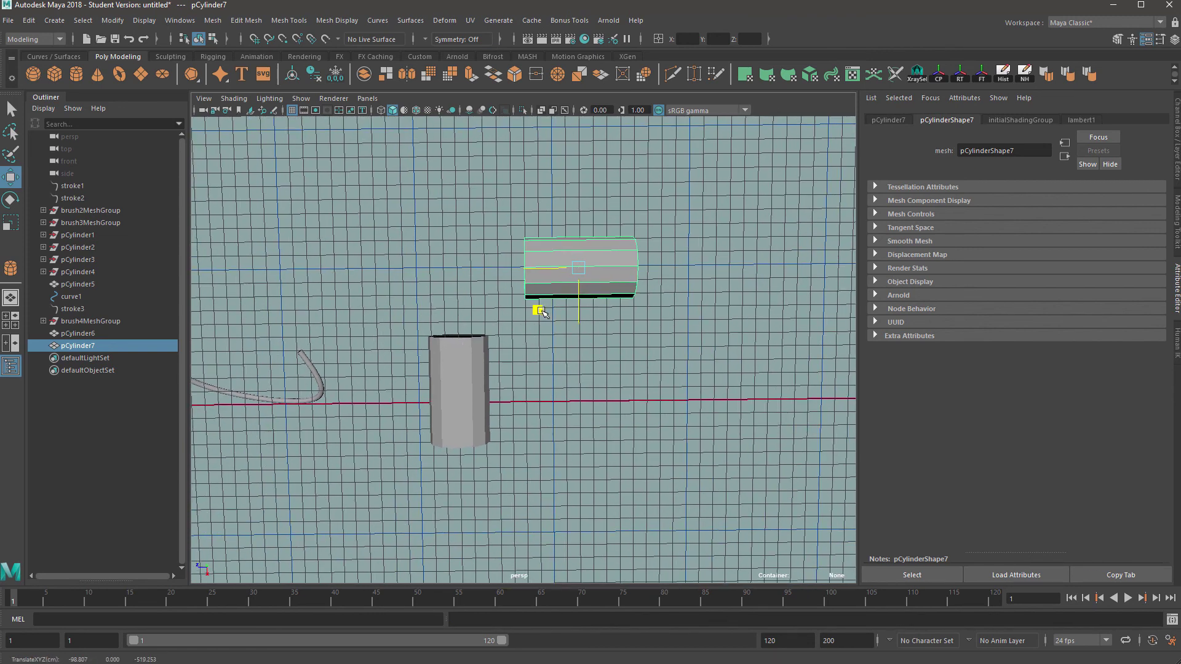
pyautogui.click(450, 397)
pyautogui.click(549, 286)
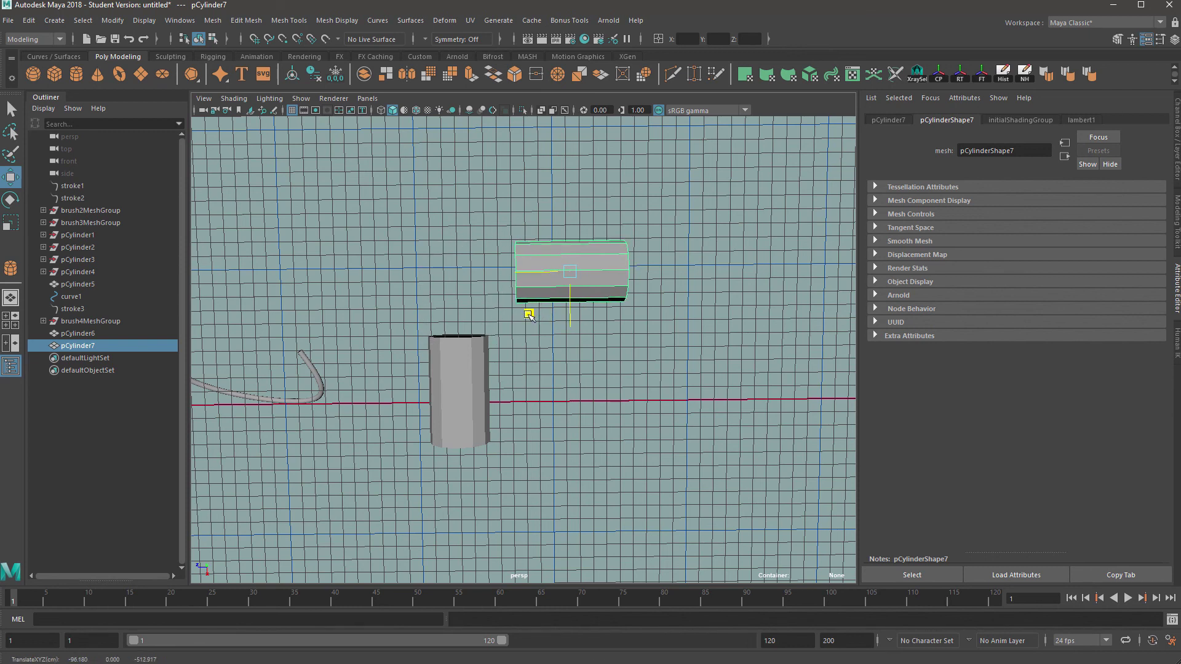
pyautogui.moveTo(534, 312); pyautogui.dragTo(563, 270)
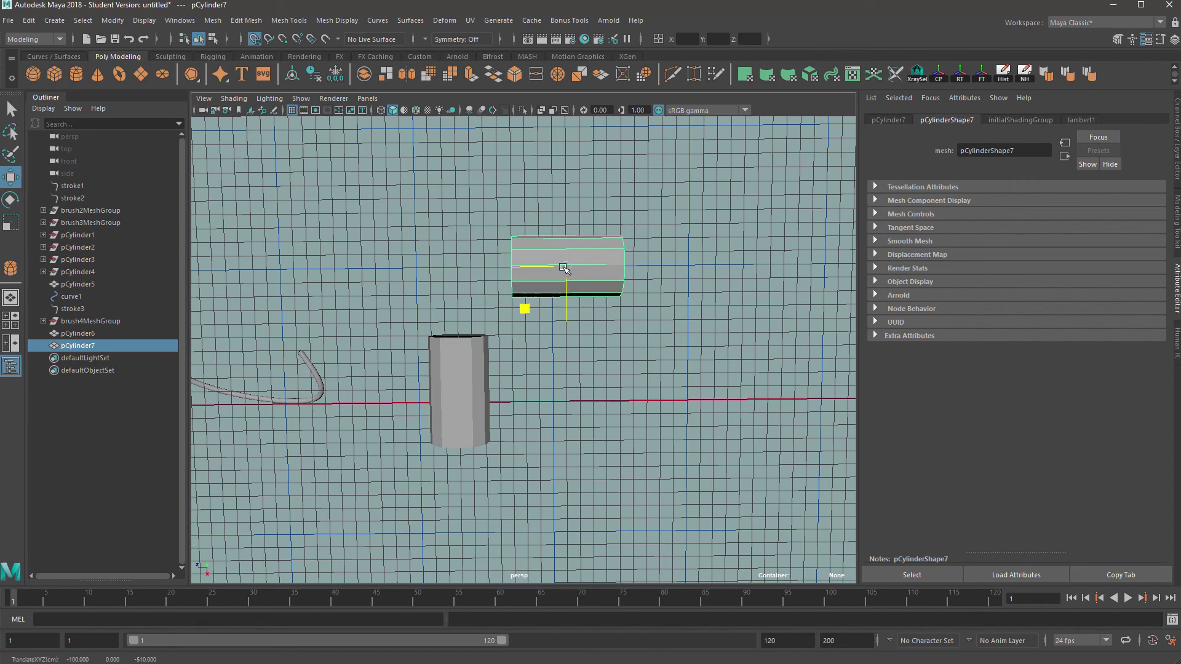
pyautogui.keyDown('alt'); pyautogui.moveTo(525, 379); pyautogui.dragTo(542, 360); pyautogui.keyUp('alt')
# Duplicate the second cylinder past its far end and rotate the copy parallel to the first cylinder.
pyautogui.hotkey('ctrl', 'd')
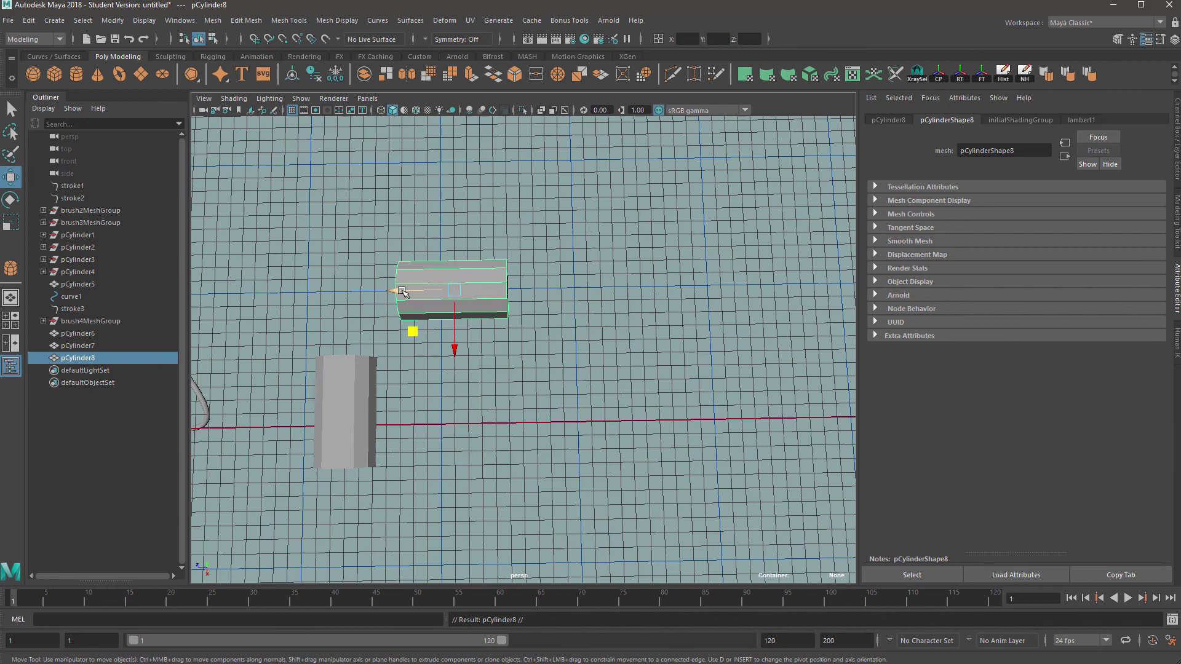
pyautogui.moveTo(402, 292); pyautogui.dragTo(570, 292)
pyautogui.press('e')
pyautogui.moveTo(655, 329); pyautogui.dragTo(175, 379)
pyautogui.moveTo(290, 383); pyautogui.dragTo(915, 297)
pyautogui.press('w')
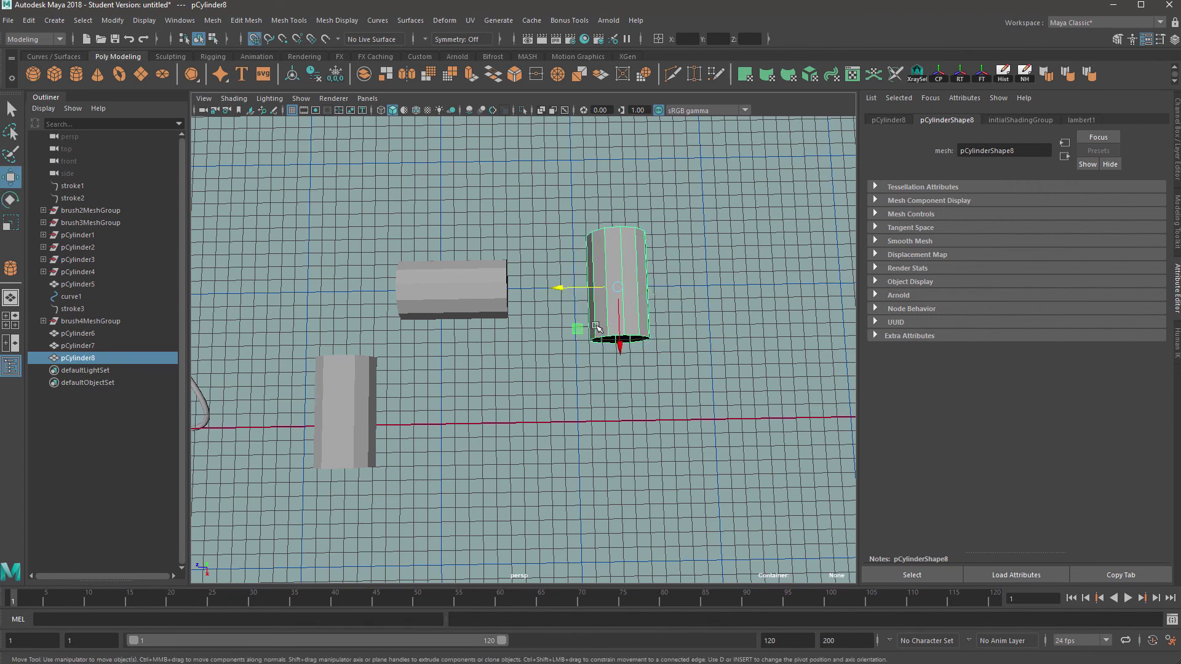
# Move the third cylinder diagonally beyond the second one's end, opposite the first cylinder.
pyautogui.moveTo(596, 328); pyautogui.dragTo(608, 378)
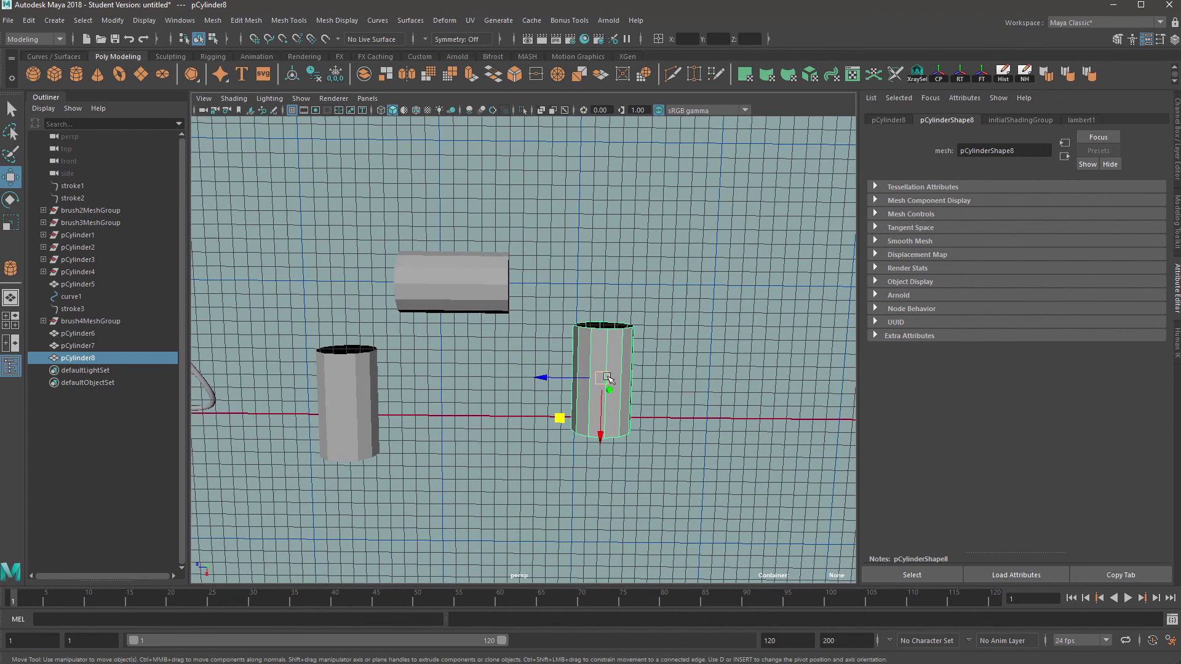
pyautogui.moveTo(565, 419)
pyautogui.mouseDown()
pyautogui.moveTo(511, 470)
pyautogui.moveTo(551, 432)
pyautogui.mouseUp()
pyautogui.keyDown('alt'); pyautogui.moveTo(506, 363); pyautogui.dragTo(503, 317); pyautogui.keyUp('alt')
pyautogui.moveTo(545, 444); pyautogui.dragTo(490, 385)
pyautogui.keyDown('alt'); pyautogui.moveTo(696, 401); pyautogui.dragTo(678, 376, button='middle'); pyautogui.keyUp('alt')
# Shorten the third cylinder to less than half its length and shift it closer to the second cylinder.
pyautogui.press('e')
pyautogui.press('r')
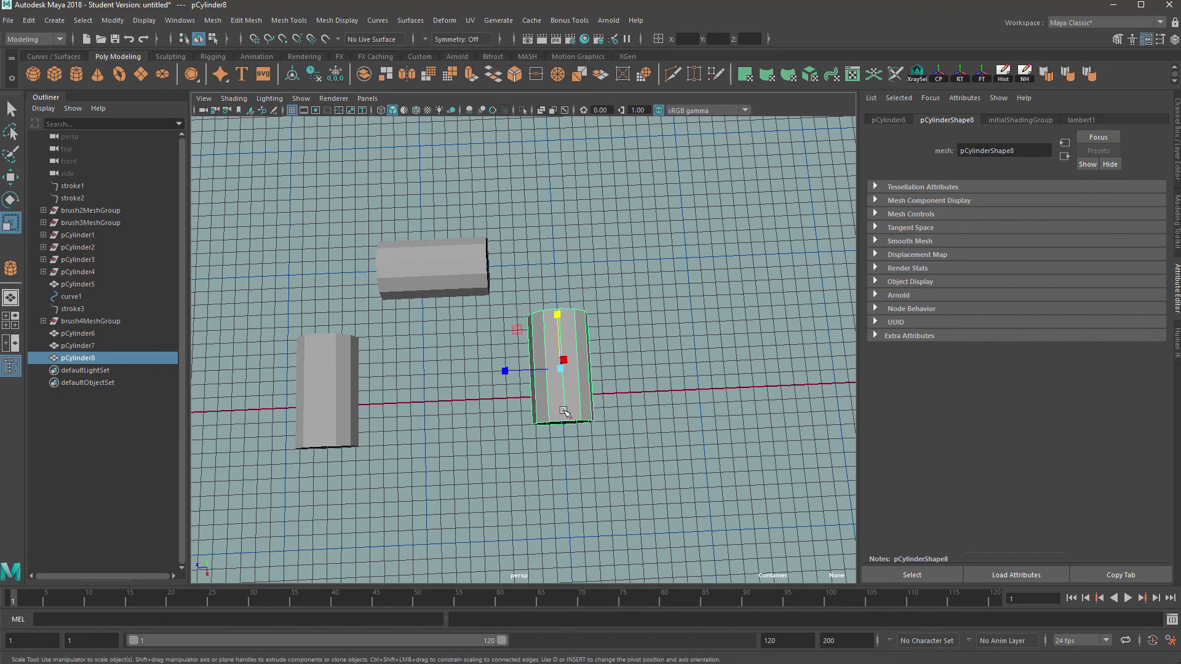
pyautogui.moveTo(557, 315); pyautogui.dragTo(562, 363)
pyautogui.press('w')
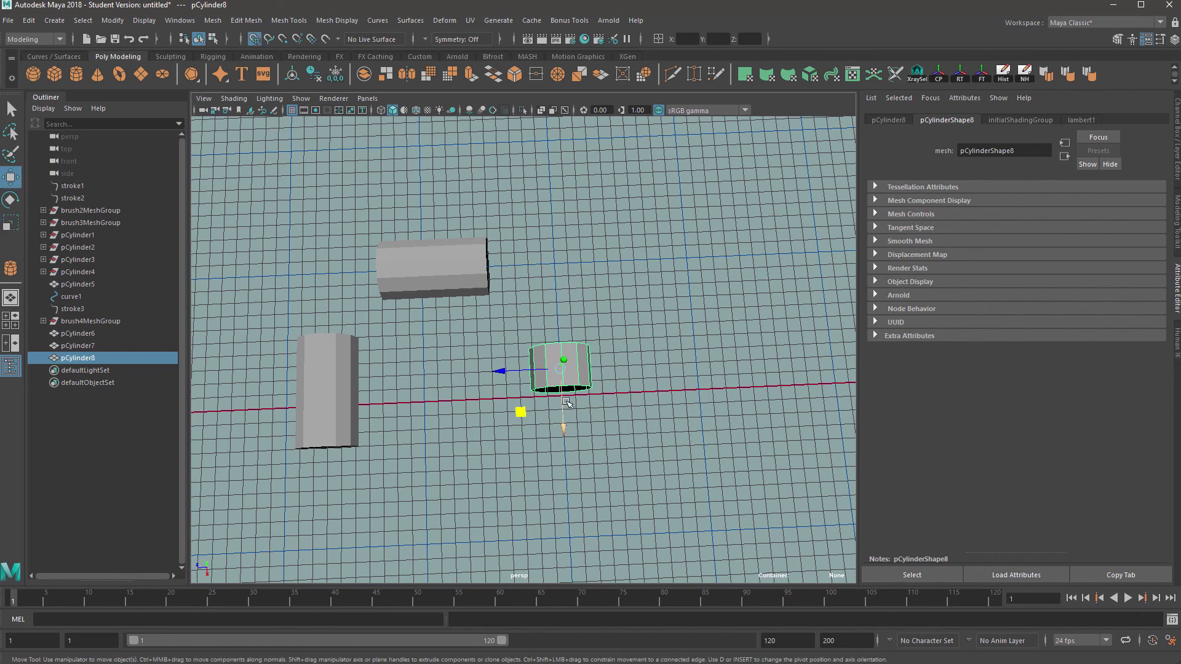
pyautogui.moveTo(563, 422); pyautogui.dragTo(547, 324)
pyautogui.keyDown('alt'); pyautogui.moveTo(453, 365); pyautogui.dragTo(458, 369); pyautogui.keyUp('alt')
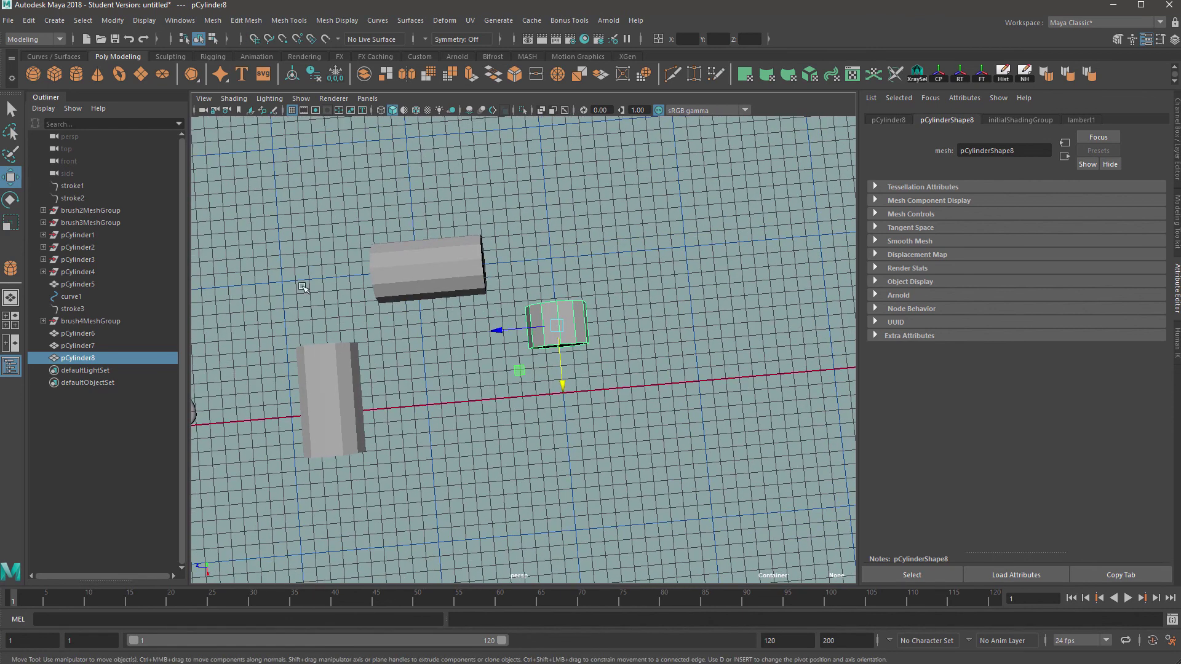
pyautogui.keyDown('alt'); pyautogui.moveTo(303, 287); pyautogui.dragTo(589, 281); pyautogui.keyUp('alt')
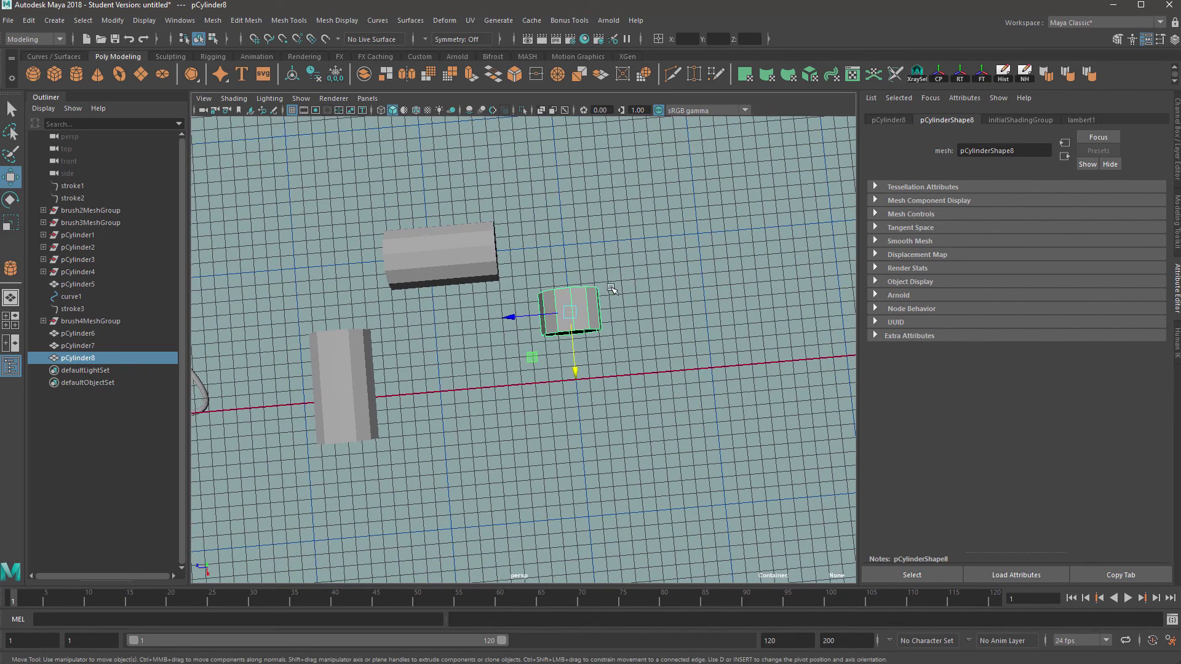
# Place a copy of the short cylinder beyond it and rotate the copy to a 45-degree angle.
pyautogui.keyDown('shift'); pyautogui.moveTo(562, 306); pyautogui.dragTo(616, 303, button='right'); pyautogui.keyUp('shift')
pyautogui.moveTo(533, 362); pyautogui.dragTo(635, 414, button='middle')
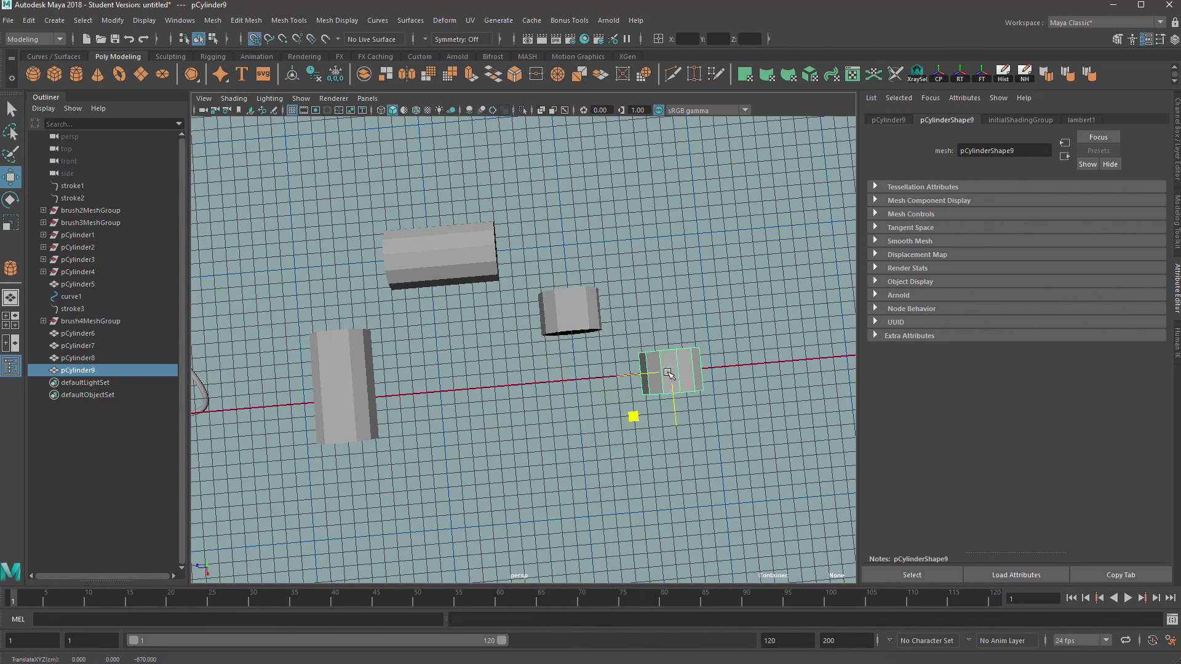
pyautogui.press('e')
pyautogui.moveTo(674, 432)
pyautogui.mouseDown()
pyautogui.moveTo(681, 439)
pyautogui.moveTo(660, 440)
pyautogui.mouseUp()
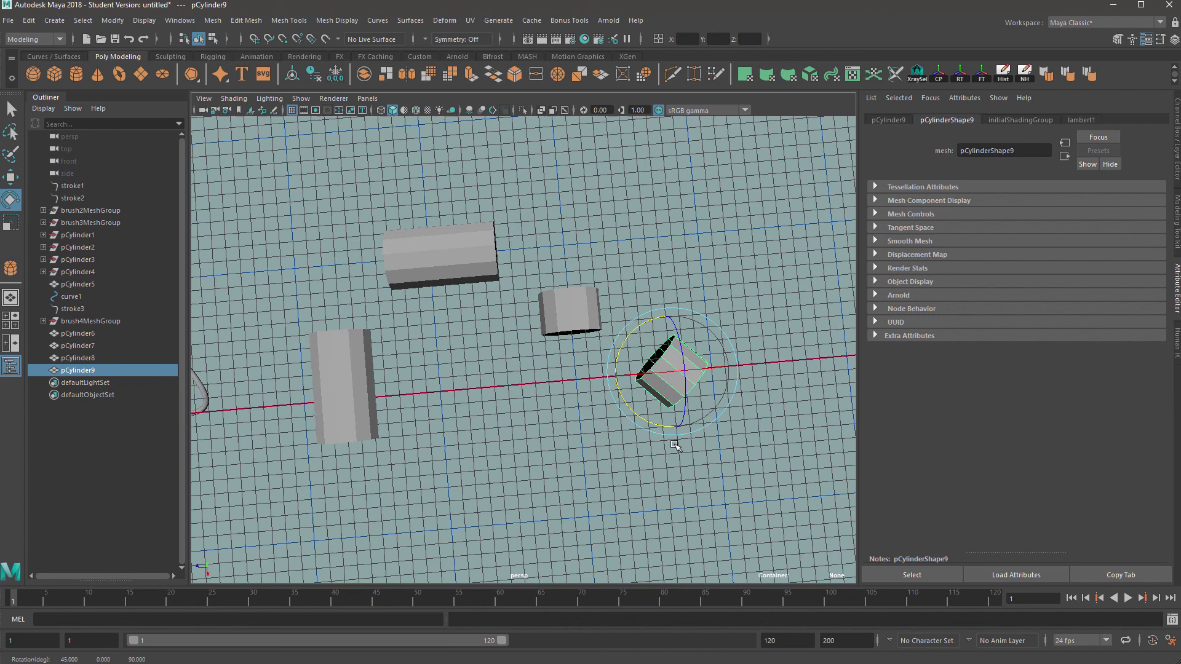
pyautogui.press('w')
pyautogui.moveTo(633, 414); pyautogui.dragTo(580, 443, button='middle')
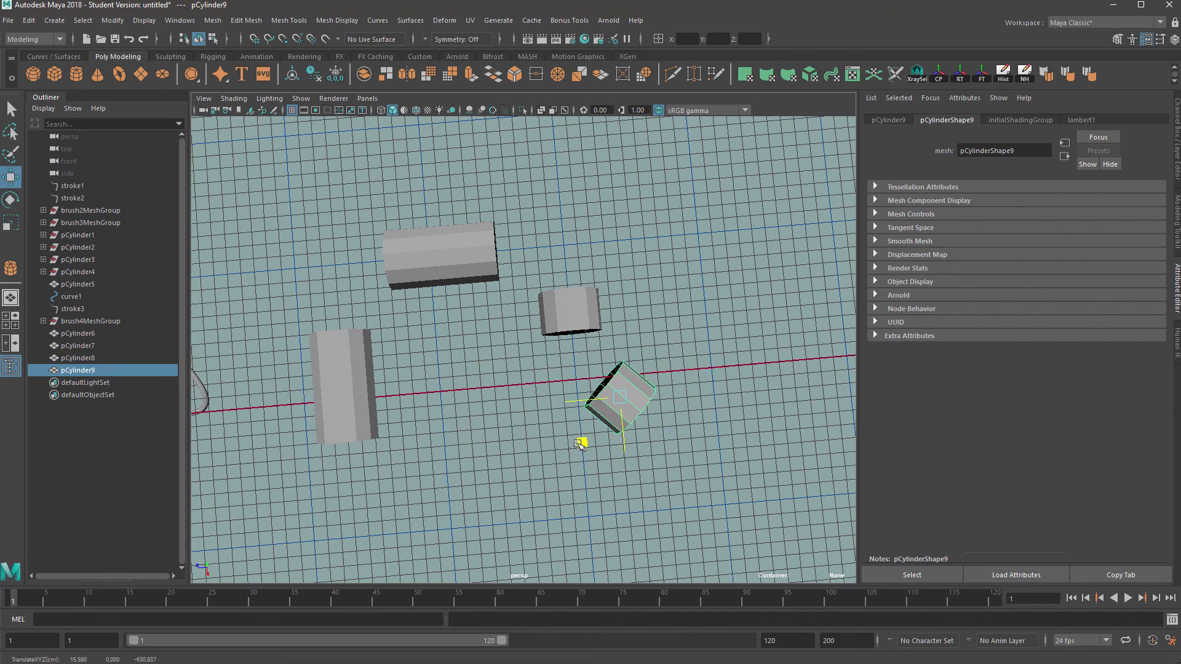
pyautogui.keyDown('alt'); pyautogui.moveTo(606, 217); pyautogui.dragTo(687, 233, button='middle'); pyautogui.keyUp('alt')
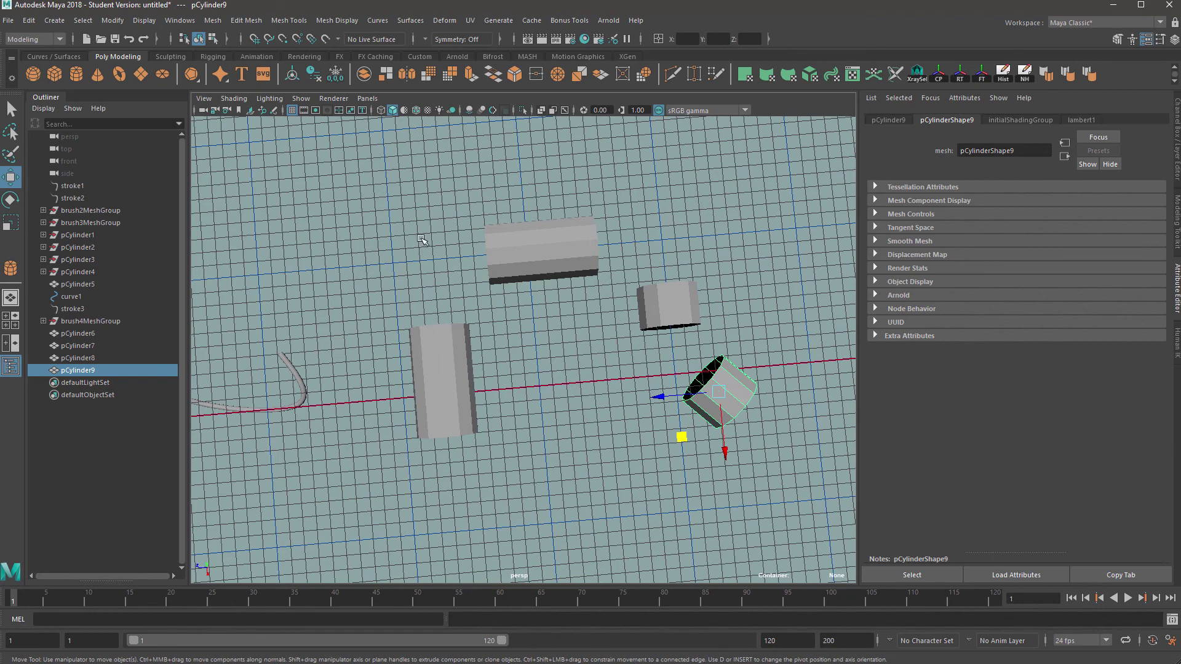
# Add a smaller copy of the angled cylinder beyond it, turned perpendicular to the first cylinder.
pyautogui.moveTo(395, 222); pyautogui.dragTo(458, 206, button='right')
pyautogui.keyDown('alt'); pyautogui.moveTo(783, 370); pyautogui.dragTo(563, 308, button='middle'); pyautogui.keyUp('alt')
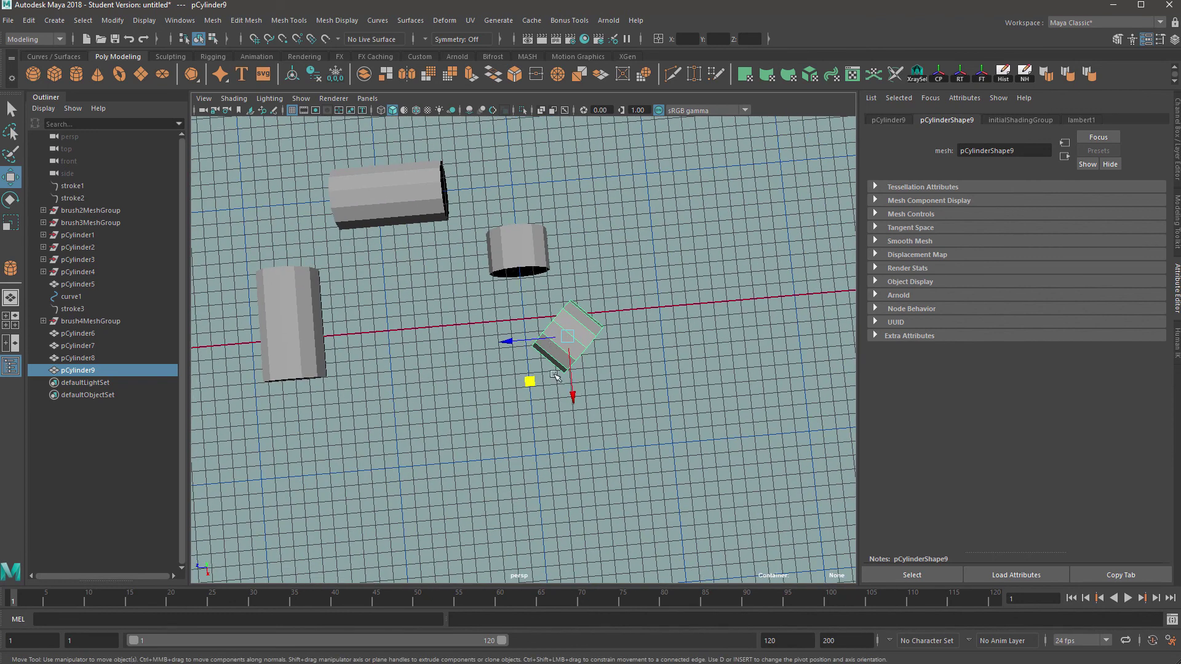
pyautogui.keyDown('alt'); pyautogui.moveTo(553, 220); pyautogui.dragTo(630, 394, button='middle'); pyautogui.keyUp('alt')
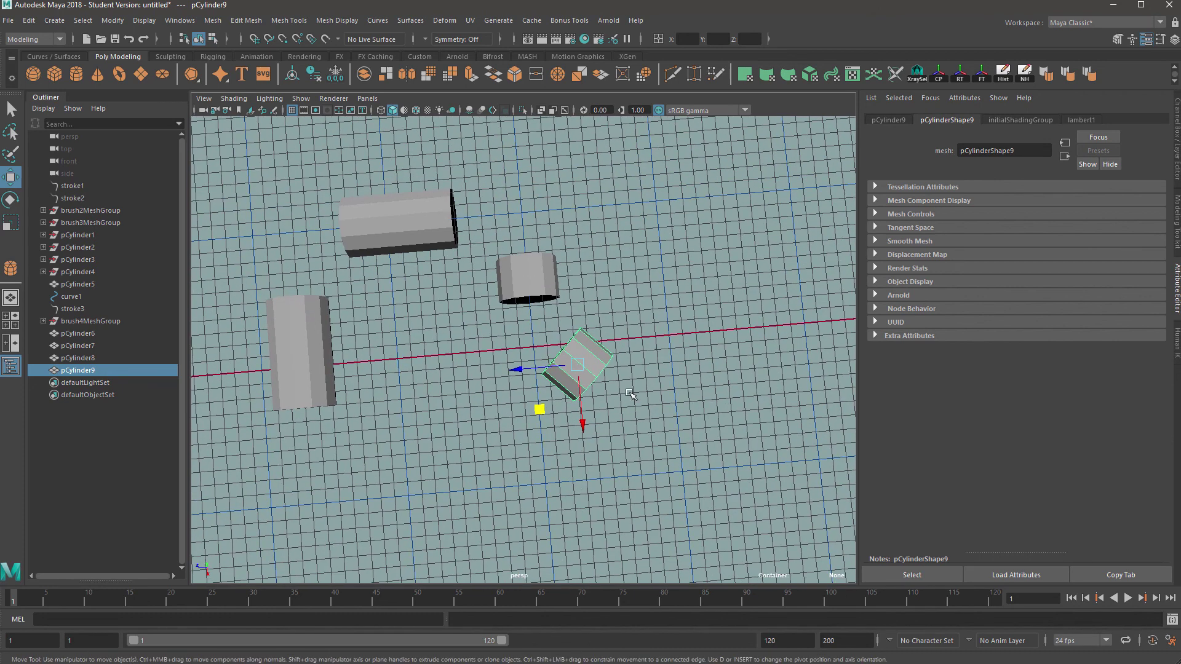
pyautogui.hotkey('ctrl', 'd')
pyautogui.press('e')
pyautogui.moveTo(535, 369); pyautogui.dragTo(609, 464)
pyautogui.hotkey('ctrl', 'z')
pyautogui.press('w')
pyautogui.press('r')
pyautogui.moveTo(649, 425)
pyautogui.mouseDown()
pyautogui.moveTo(609, 462)
pyautogui.moveTo(671, 473)
pyautogui.moveTo(640, 442)
pyautogui.moveTo(634, 452)
pyautogui.moveTo(641, 444)
pyautogui.mouseUp()
pyautogui.press('w')
pyautogui.press('e')
pyautogui.press('w')
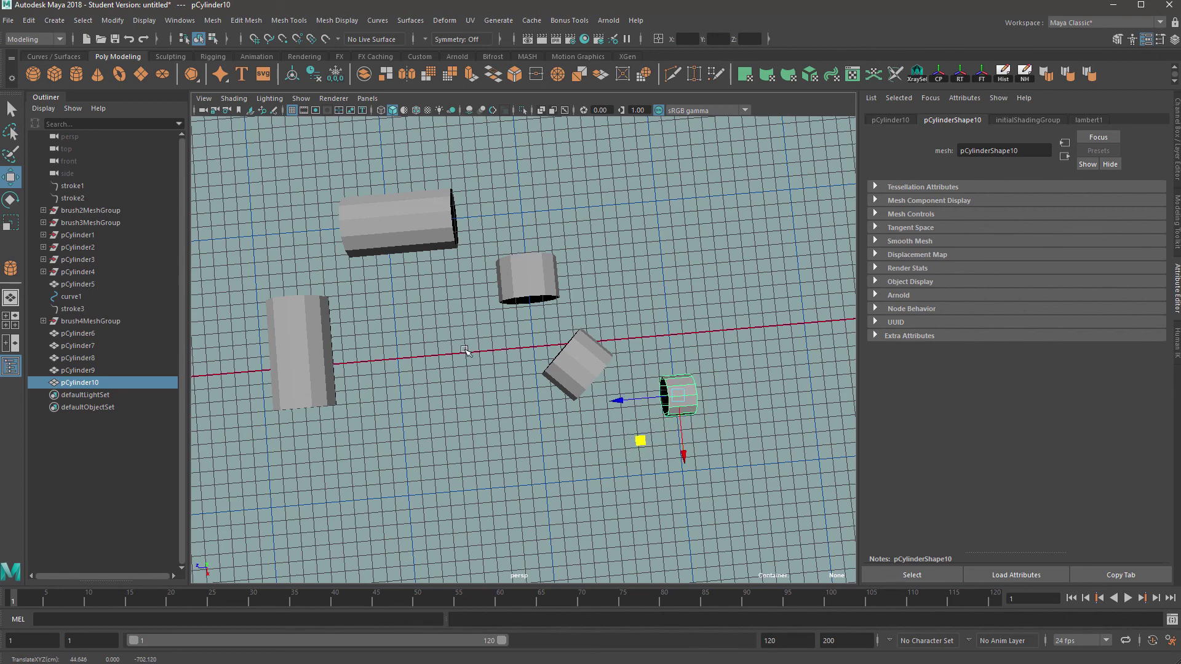
pyautogui.keyDown('alt'); pyautogui.moveTo(465, 350); pyautogui.dragTo(575, 385, button='middle'); pyautogui.keyUp('alt')
# Combine the five open cylinders into one mesh.
pyautogui.moveTo(784, 195); pyautogui.dragTo(372, 534)
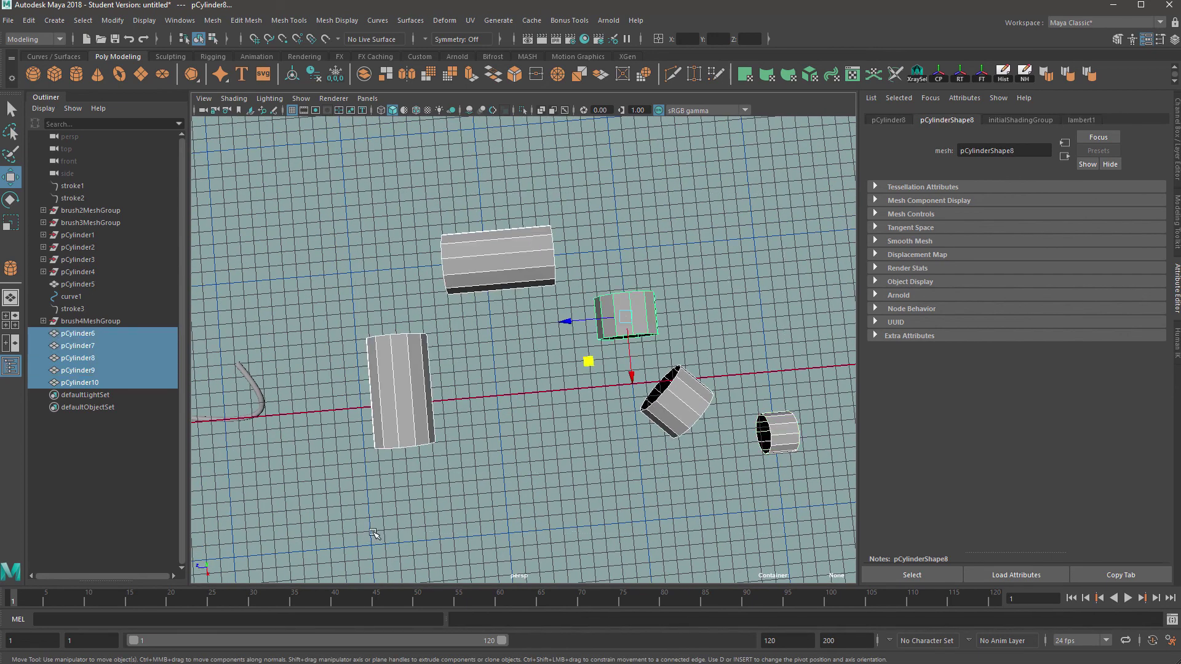
pyautogui.keyDown('alt'); pyautogui.moveTo(440, 463); pyautogui.dragTo(478, 470); pyautogui.keyUp('alt')
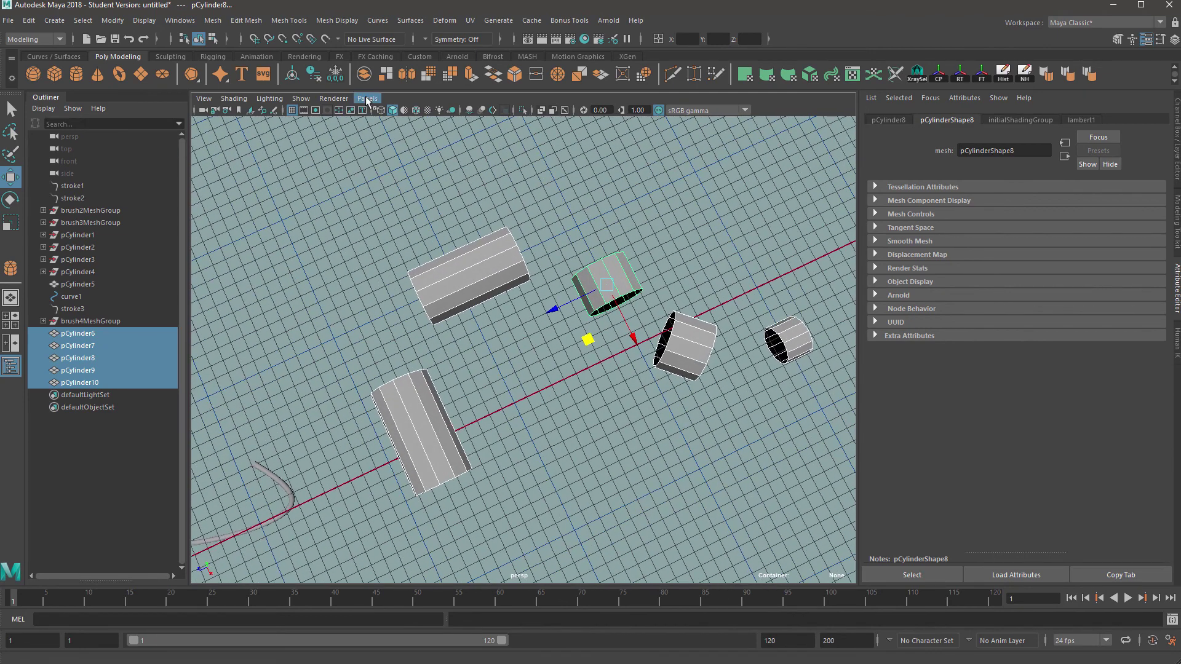
pyautogui.click(366, 74)
pyautogui.keyDown('alt'); pyautogui.moveTo(543, 323); pyautogui.dragTo(596, 252, button='middle'); pyautogui.keyUp('alt')
pyautogui.scroll(5, 453, 244)
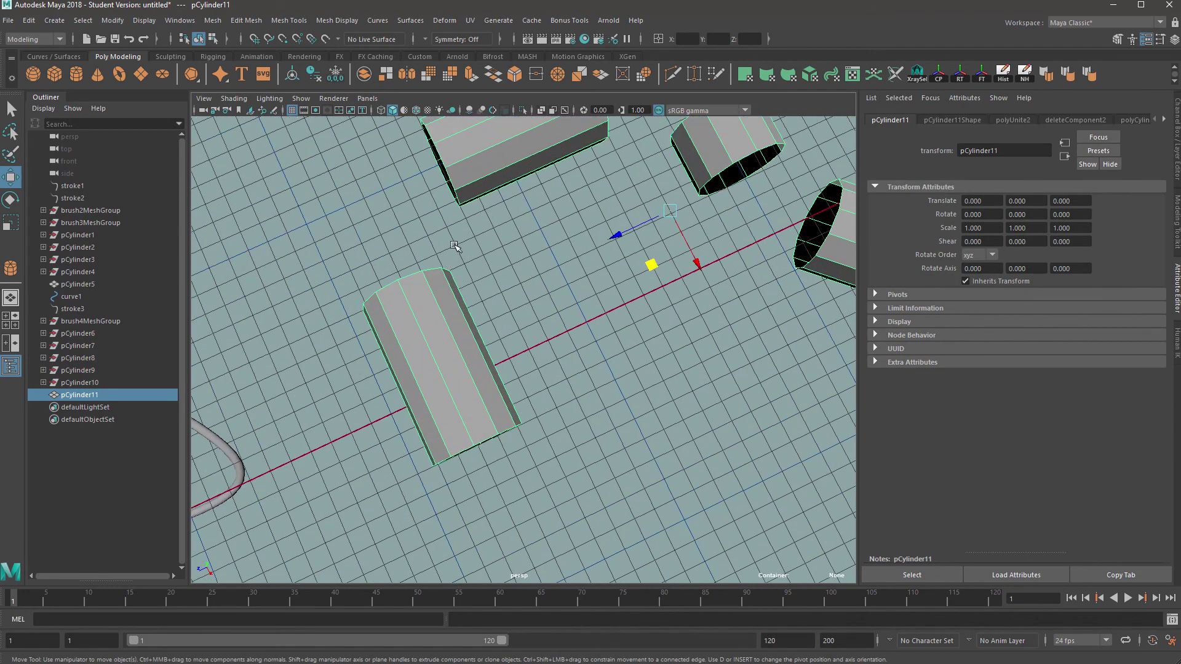
# Bridge the facing open edge loops of the first long cylinder and the second cylinder perpendicular to it.
pyautogui.moveTo(454, 244); pyautogui.dragTo(457, 214, button='right')
pyautogui.keyDown('alt'); pyautogui.moveTo(457, 214); pyautogui.dragTo(499, 296, button='middle'); pyautogui.keyUp('alt')
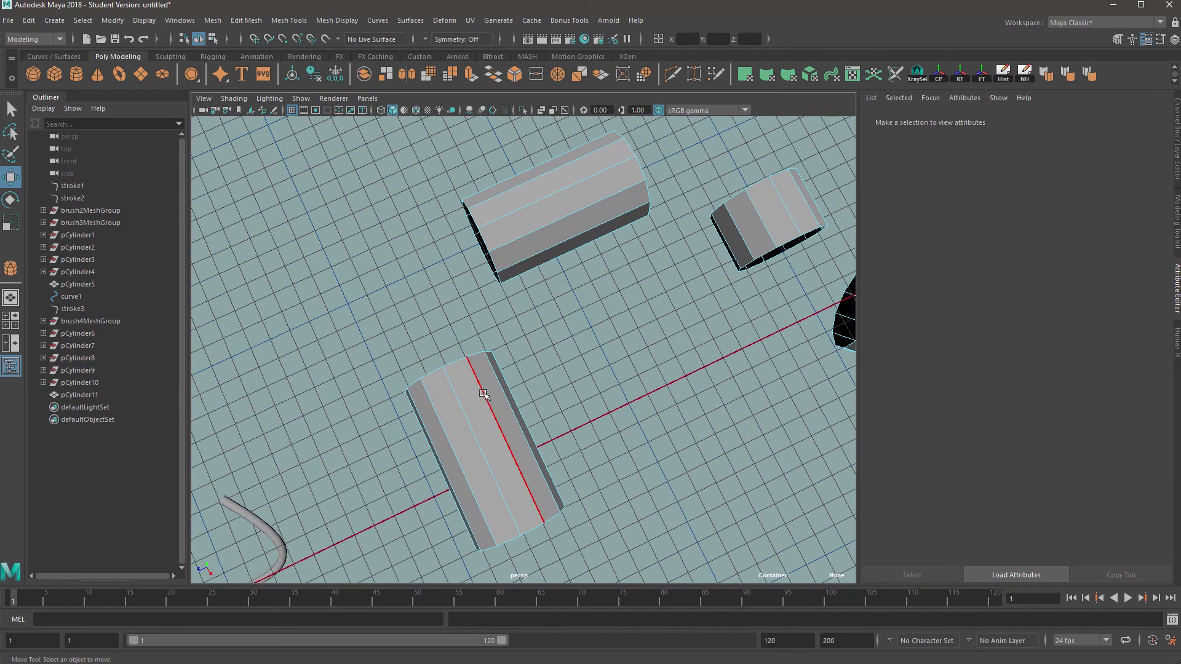
pyautogui.doubleClick(456, 368)
pyautogui.doubleClick(496, 262)
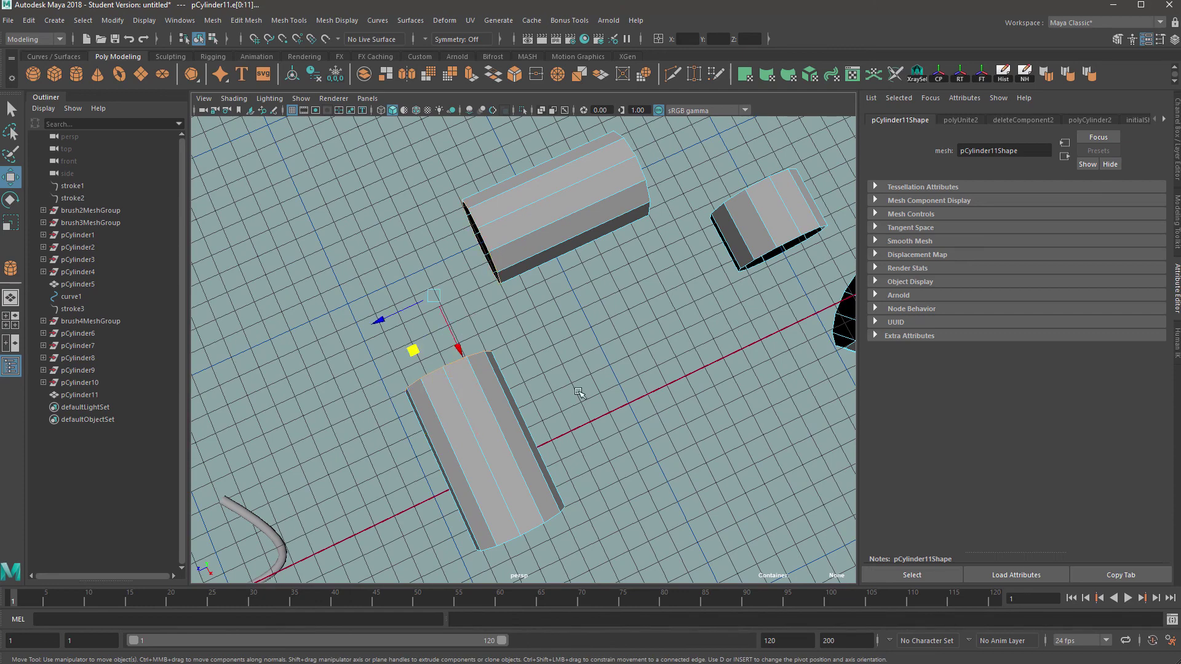
pyautogui.keyDown('shift'); pyautogui.rightClick(495, 261); pyautogui.keyUp('shift')
pyautogui.click(486, 409)
pyautogui.keyDown('alt'); pyautogui.moveTo(486, 409); pyautogui.dragTo(545, 362); pyautogui.keyUp('alt')
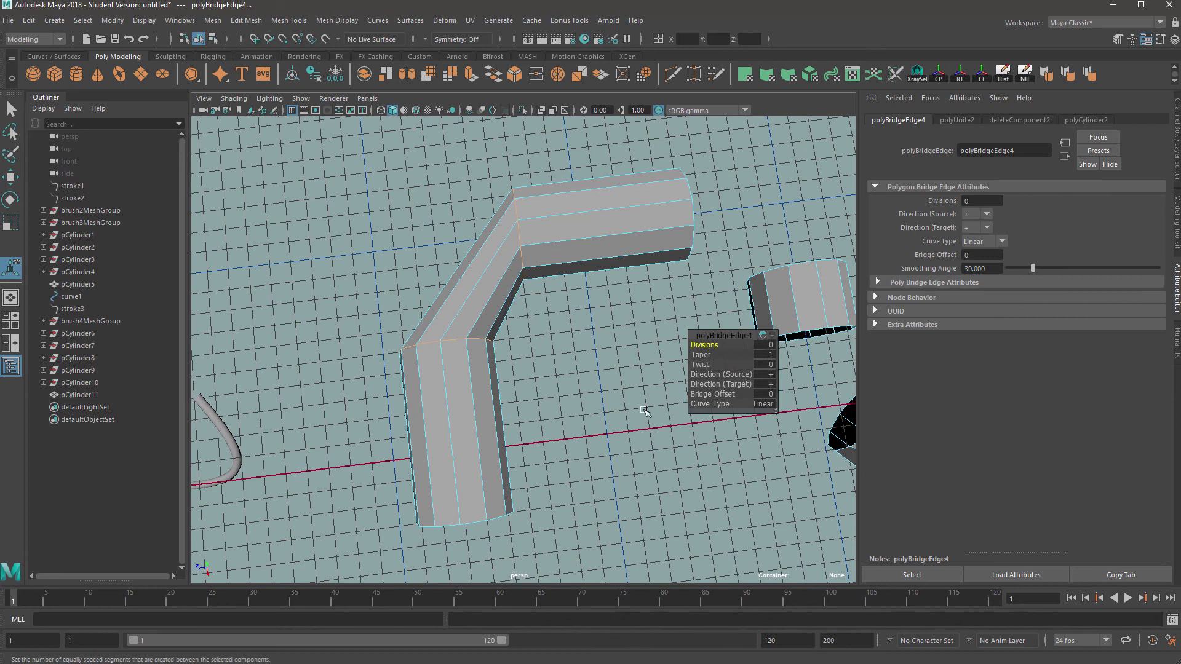
# Give the first bend's bridge a Blend curve type and 8 divisions.
pyautogui.moveTo(724, 334); pyautogui.dragTo(661, 318)
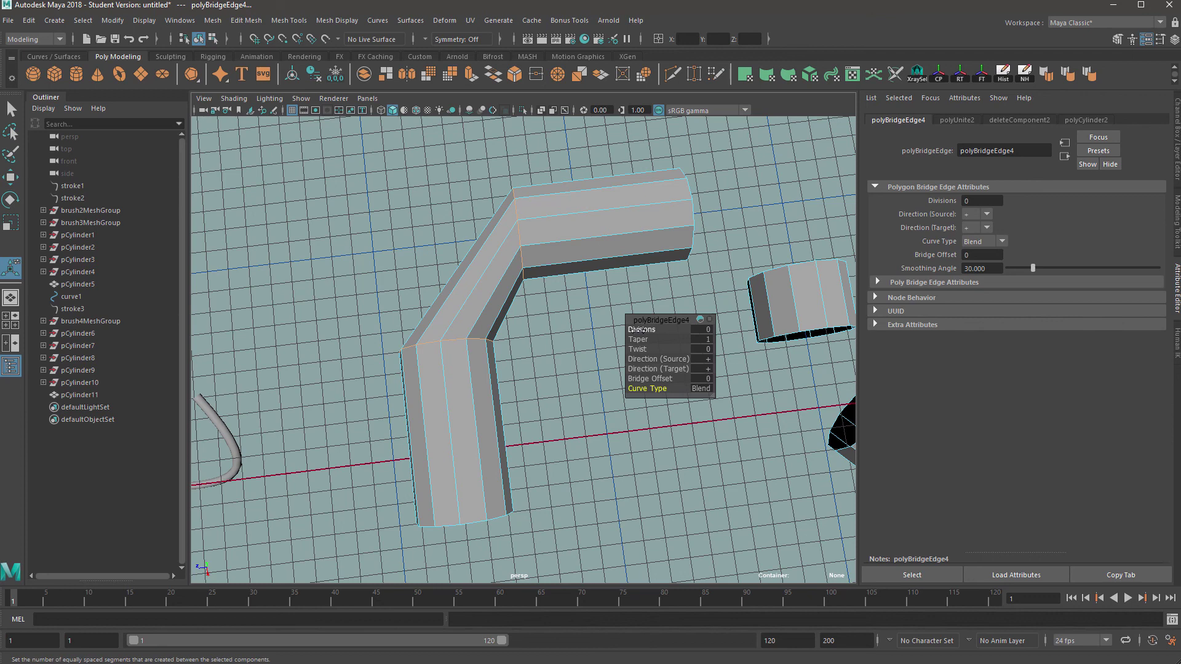
pyautogui.moveTo(638, 330); pyautogui.dragTo(682, 331)
pyautogui.keyDown('alt'); pyautogui.moveTo(320, 193); pyautogui.dragTo(309, 209); pyautogui.keyUp('alt')
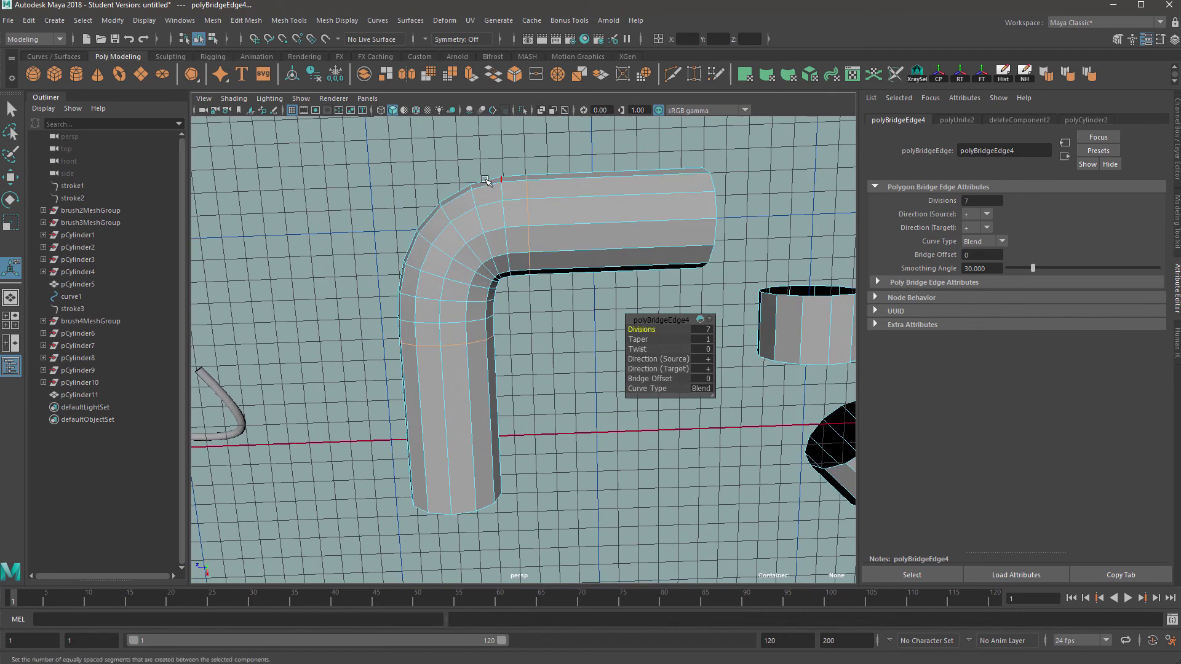
pyautogui.keyDown('alt'); pyautogui.moveTo(352, 297); pyautogui.dragTo(398, 281); pyautogui.keyUp('alt')
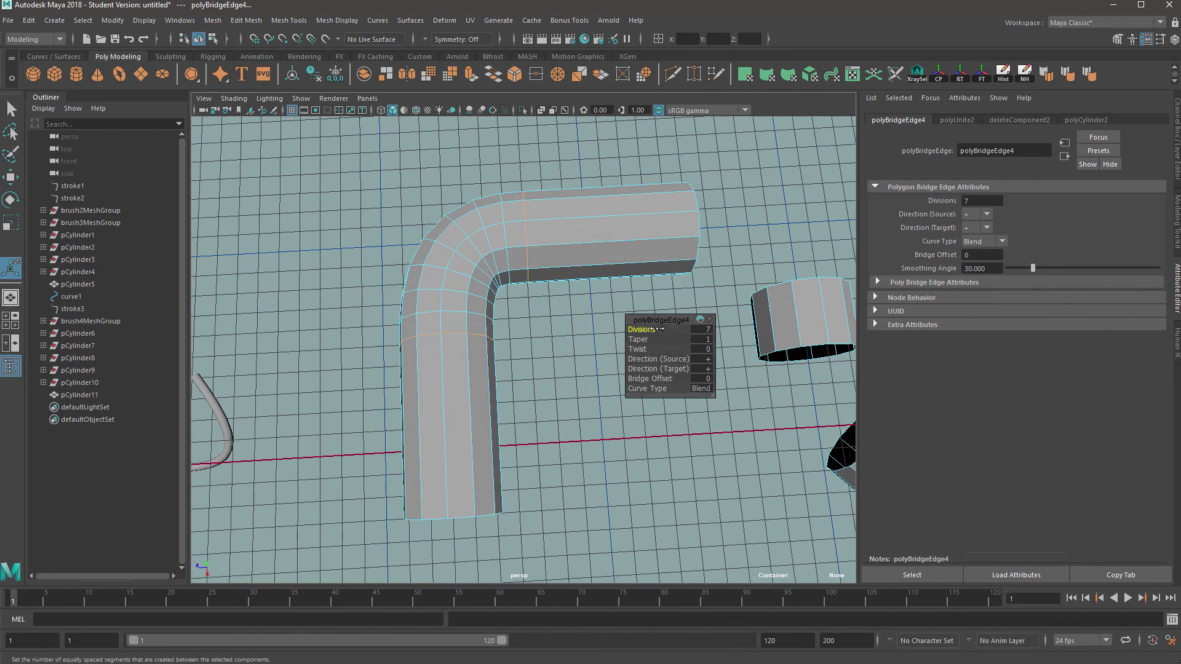
pyautogui.moveTo(649, 330); pyautogui.dragTo(483, 348)
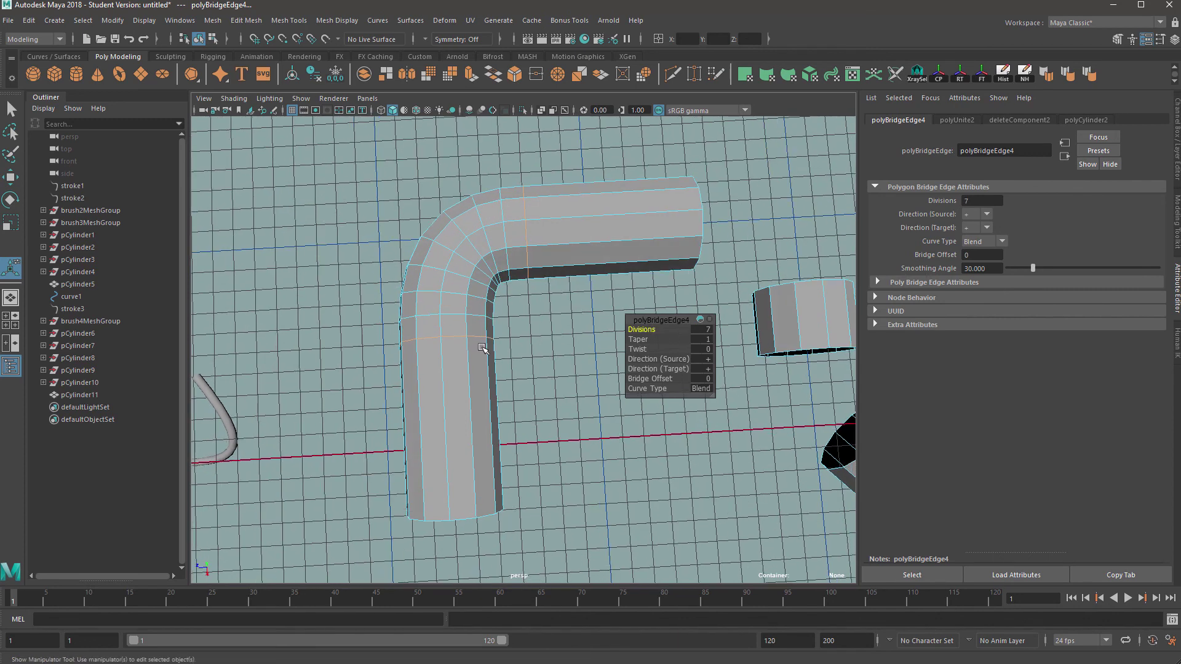
pyautogui.keyDown('alt'); pyautogui.moveTo(364, 277); pyautogui.dragTo(400, 286); pyautogui.keyUp('alt')
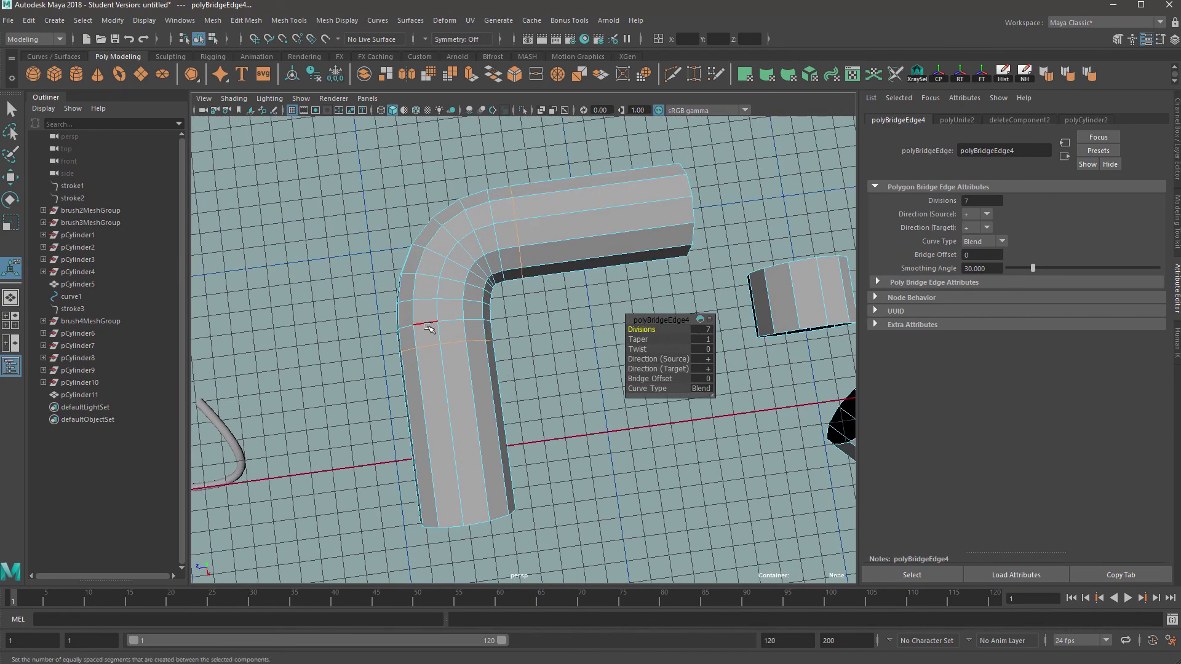
pyautogui.moveTo(641, 330); pyautogui.dragTo(463, 210)
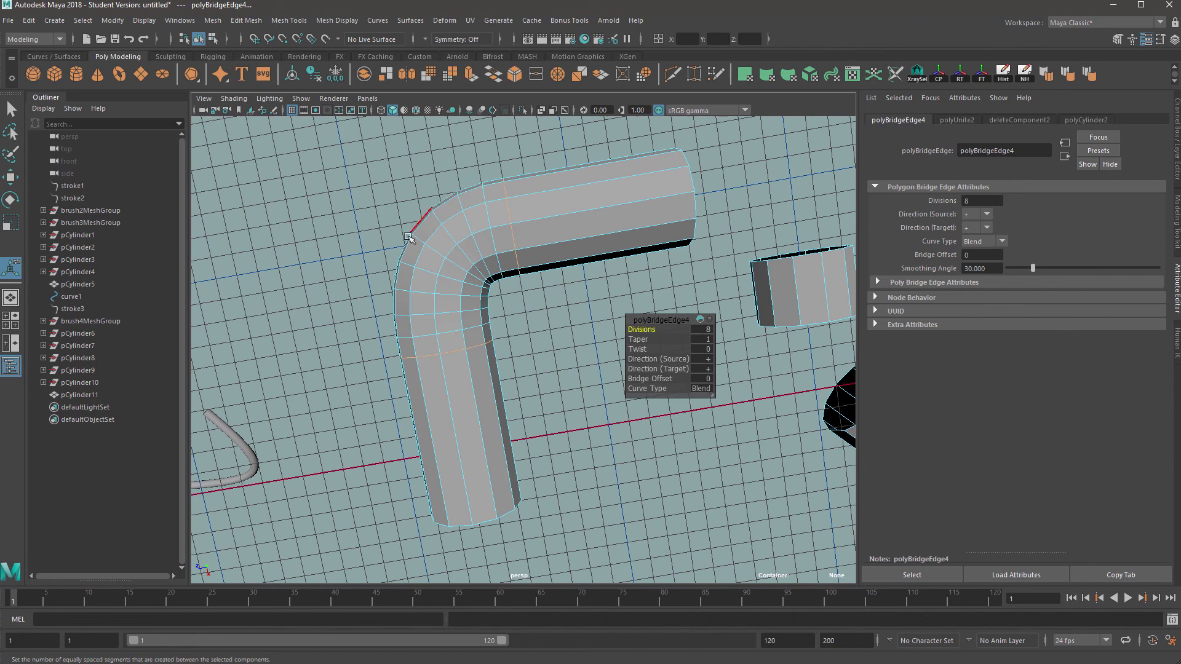
# Try a Blend bridge with 6 divisions between the second cylinder and the short third cylinder, and undo it.
pyautogui.keyDown('alt'); pyautogui.moveTo(556, 301); pyautogui.dragTo(426, 316, button='middle'); pyautogui.keyUp('alt')
pyautogui.moveTo(615, 203); pyautogui.dragTo(692, 193, button='right')
pyautogui.moveTo(578, 211); pyautogui.dragTo(580, 185, button='right')
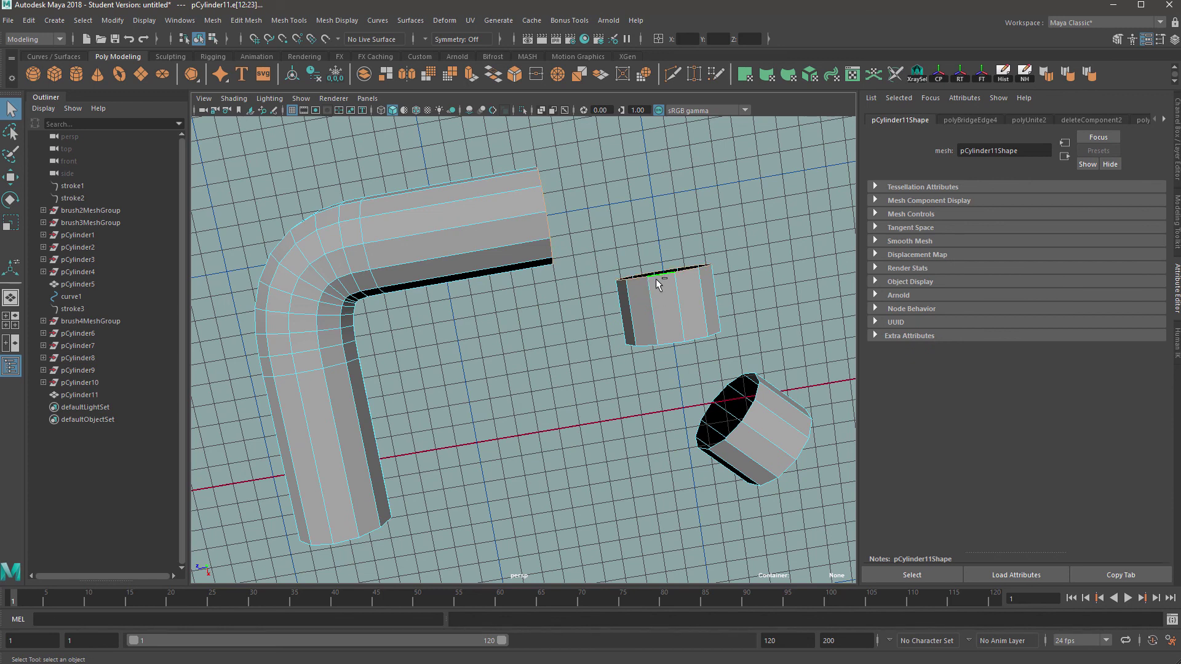
pyautogui.keyDown('shift'); pyautogui.moveTo(656, 279); pyautogui.dragTo(644, 431, button='right'); pyautogui.keyUp('shift')
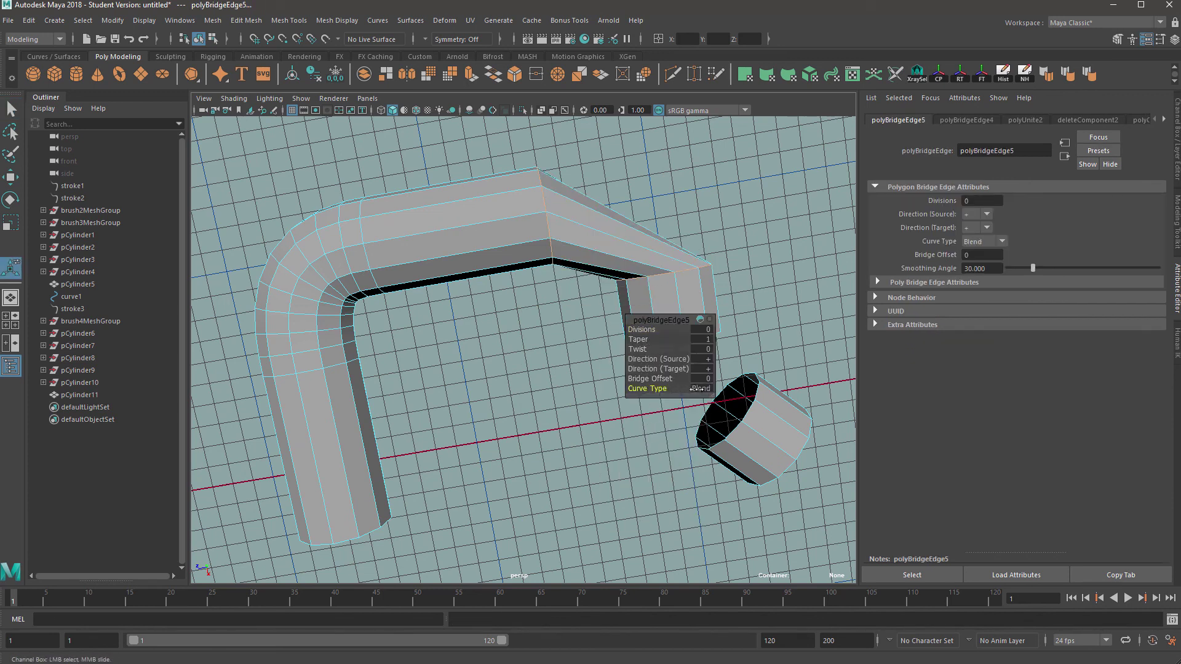
pyautogui.moveTo(642, 329); pyautogui.dragTo(579, 307)
pyautogui.moveTo(648, 330); pyautogui.dragTo(660, 331)
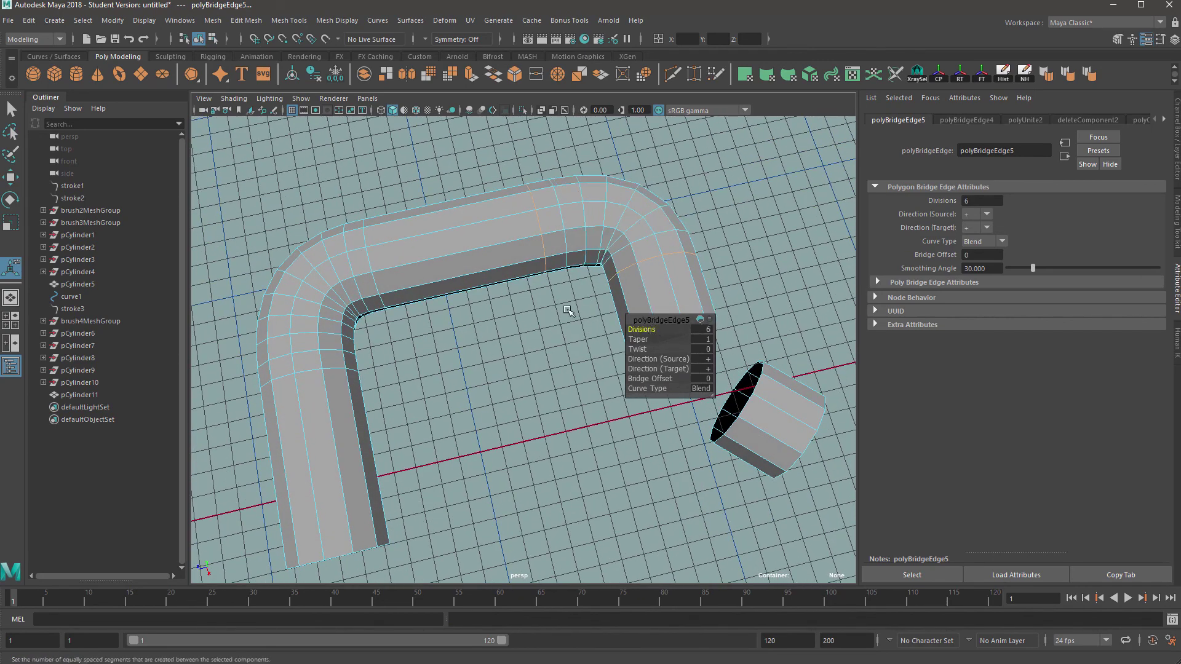
pyautogui.moveTo(567, 310)
pyautogui.keyDown('alt'); pyautogui.mouseDown()
pyautogui.moveTo(561, 334)
pyautogui.moveTo(541, 326)
pyautogui.moveTo(562, 327)
pyautogui.mouseUp(); pyautogui.keyUp('alt')
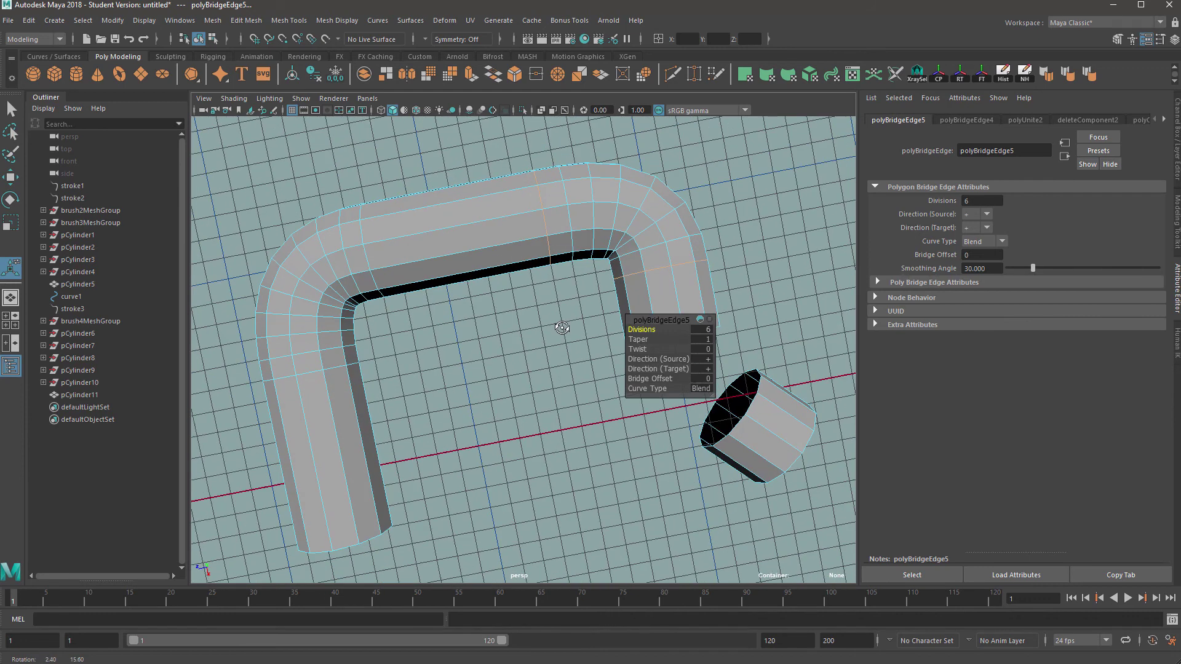
pyautogui.hotkey('ctrl', 'z')
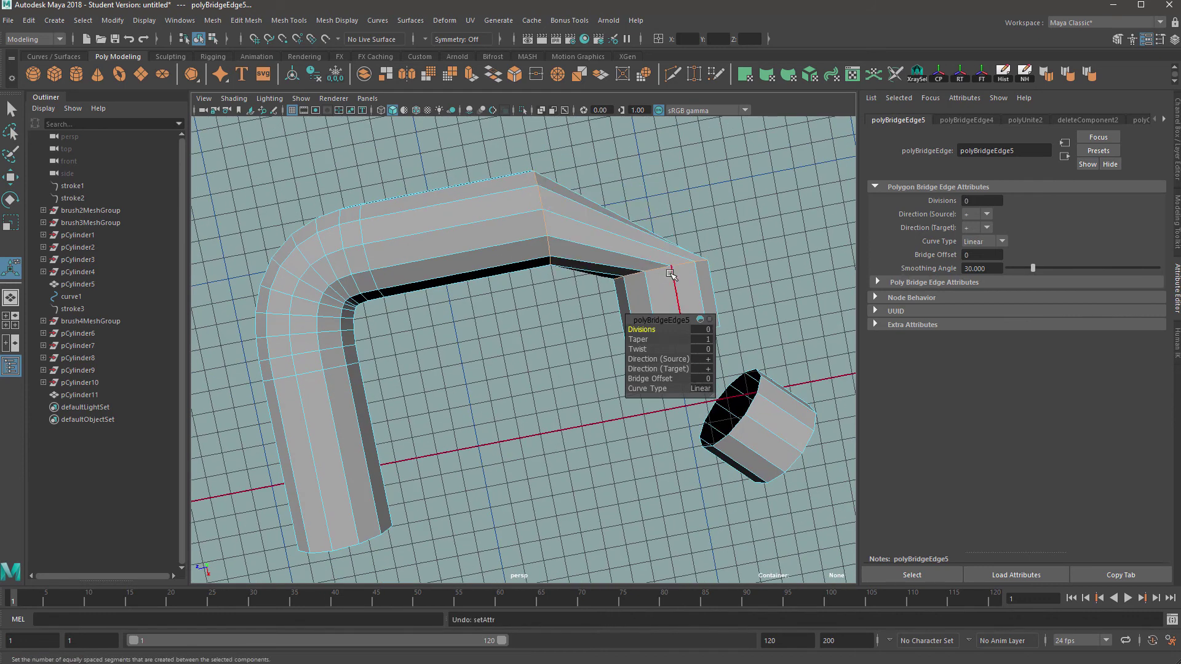
pyautogui.hotkey('ctrl', 'z')
# Move all faces of the short third cylinder slightly farther from the second cylinder along its own axis.
pyautogui.moveTo(670, 274); pyautogui.dragTo(672, 312, button='right')
pyautogui.doubleClick(671, 312)
pyautogui.press('w')
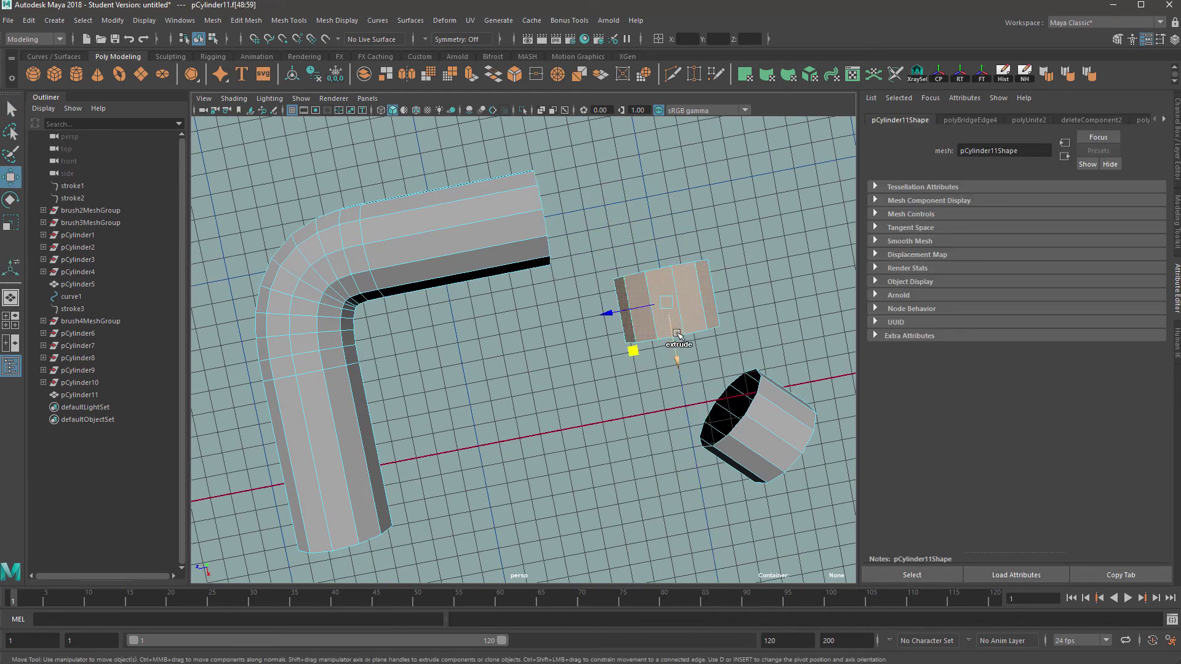
pyautogui.moveTo(677, 334); pyautogui.dragTo(679, 343)
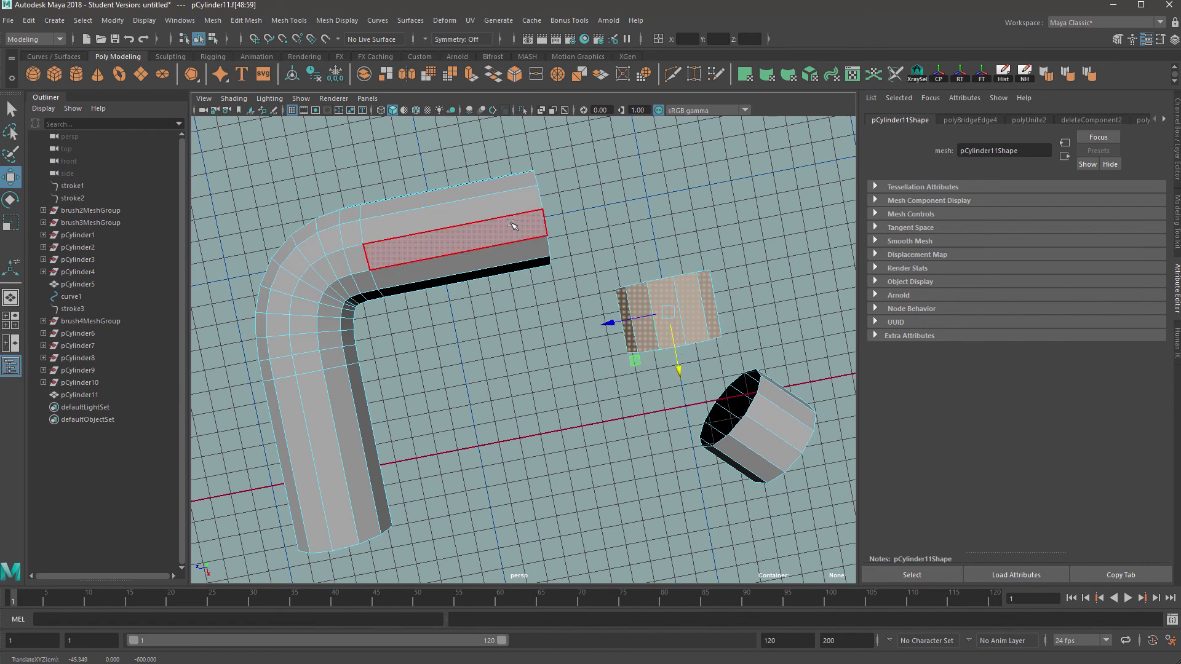
# Pull the second cylinder's open edge loop back slightly to shorten that pipe section.
pyautogui.moveTo(511, 224); pyautogui.dragTo(503, 194, button='right')
pyautogui.doubleClick(539, 204)
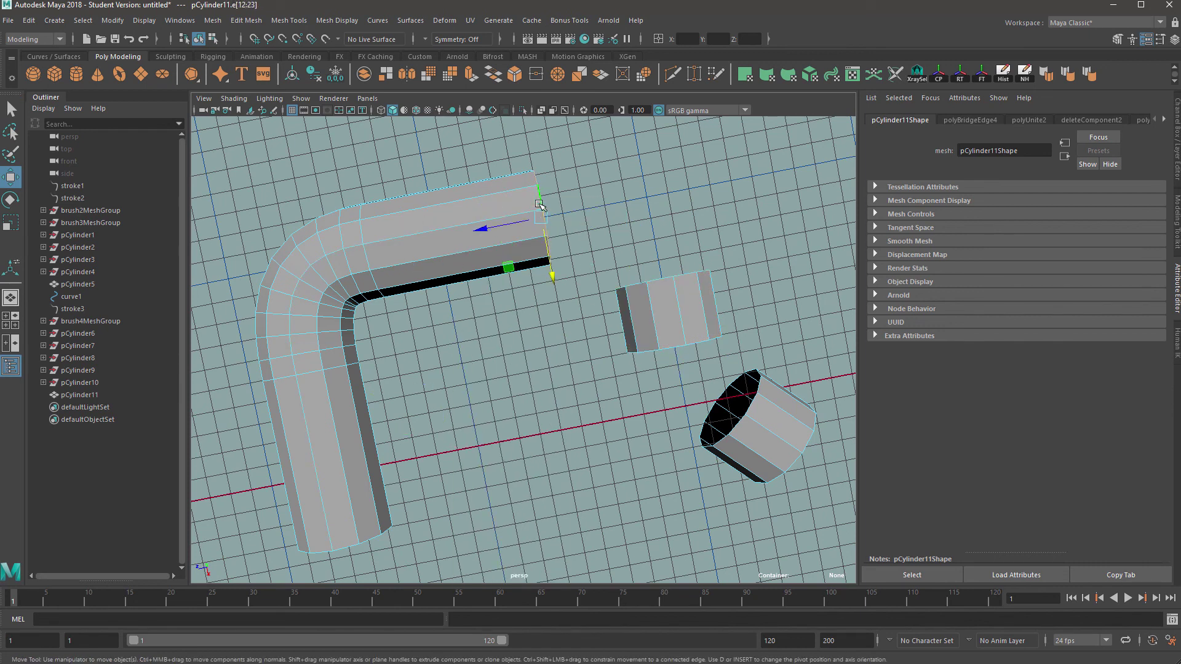
pyautogui.moveTo(519, 221); pyautogui.dragTo(517, 221)
# Bridge the second cylinder's open end to the third cylinder with a Blend curve and 6 divisions.
pyautogui.moveTo(504, 187); pyautogui.dragTo(506, 166, button='right')
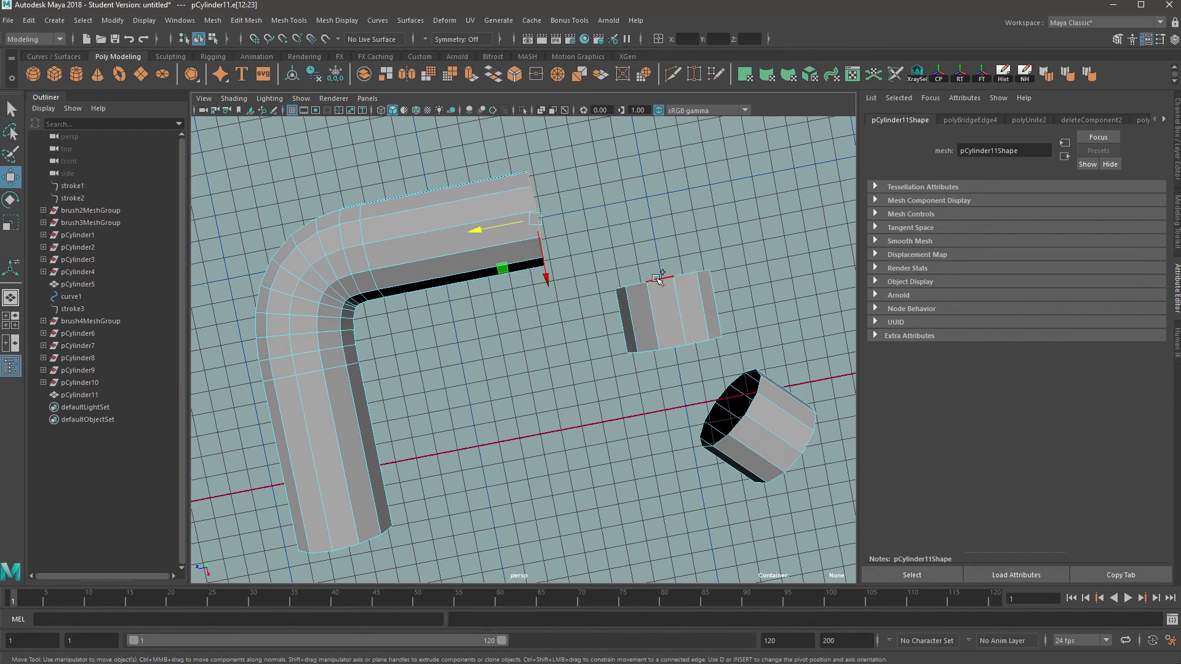
pyautogui.keyDown('shift'); pyautogui.doubleClick(661, 278); pyautogui.keyUp('shift')
pyautogui.keyDown('shift'); pyautogui.moveTo(657, 278); pyautogui.dragTo(640, 427, button='right'); pyautogui.keyUp('shift')
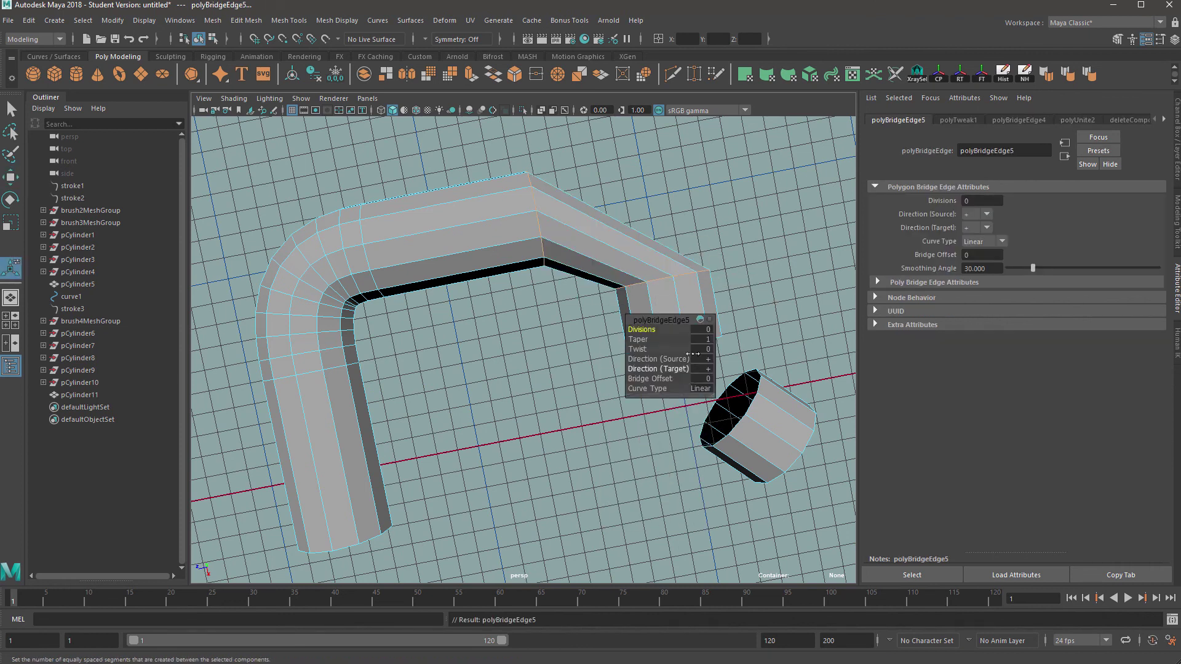
pyautogui.moveTo(649, 331); pyautogui.dragTo(678, 331)
pyautogui.press('w')
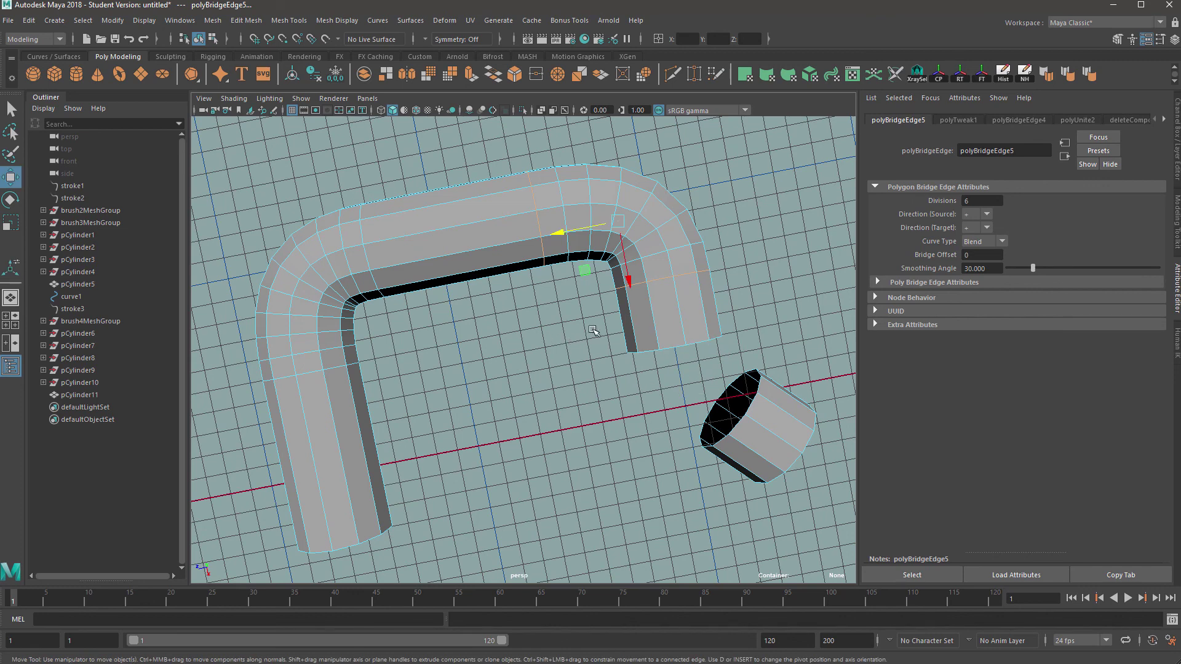
# Merge the two pairs of crowded neighbouring vertices on the inside of the second bend to their centers.
pyautogui.keyDown('alt'); pyautogui.moveTo(595, 331); pyautogui.dragTo(655, 232, button='right'); pyautogui.keyUp('alt')
pyautogui.keyDown('alt'); pyautogui.moveTo(655, 232); pyautogui.dragTo(627, 258); pyautogui.keyUp('alt')
pyautogui.keyDown('alt'); pyautogui.moveTo(628, 258); pyautogui.dragTo(646, 265, button='right'); pyautogui.keyUp('alt')
pyautogui.keyDown('alt'); pyautogui.moveTo(647, 265); pyautogui.dragTo(562, 198); pyautogui.keyUp('alt')
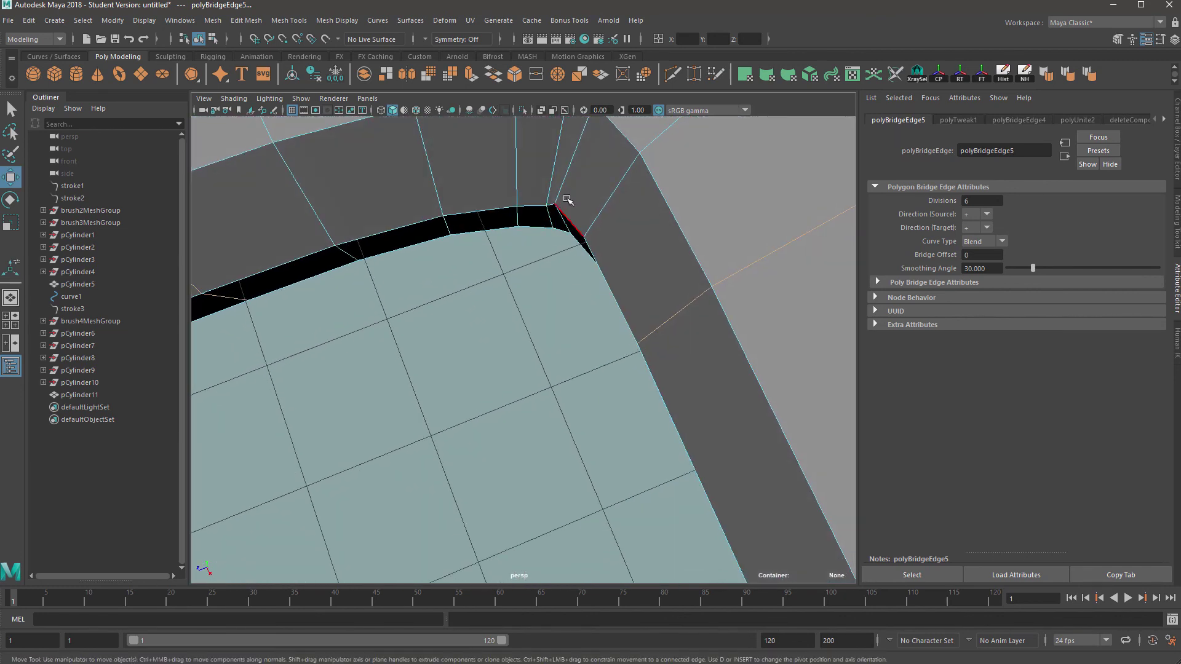
pyautogui.moveTo(565, 196); pyautogui.dragTo(524, 201, button='right')
pyautogui.click(546, 210)
pyautogui.keyDown('alt'); pyautogui.moveTo(556, 277); pyautogui.dragTo(530, 296); pyautogui.keyUp('alt')
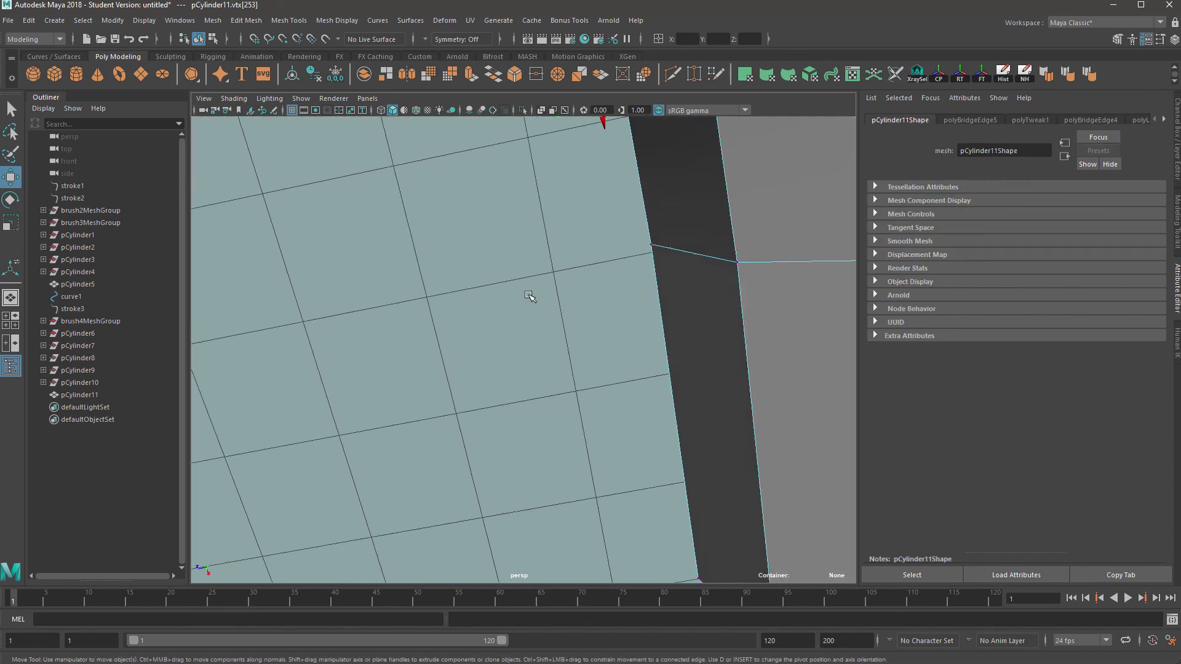
pyautogui.keyDown('alt'); pyautogui.moveTo(530, 297); pyautogui.dragTo(498, 430, button='middle'); pyautogui.keyUp('alt')
pyautogui.keyDown('alt'); pyautogui.moveTo(498, 431); pyautogui.dragTo(519, 313); pyautogui.keyUp('alt')
pyautogui.click(554, 254)
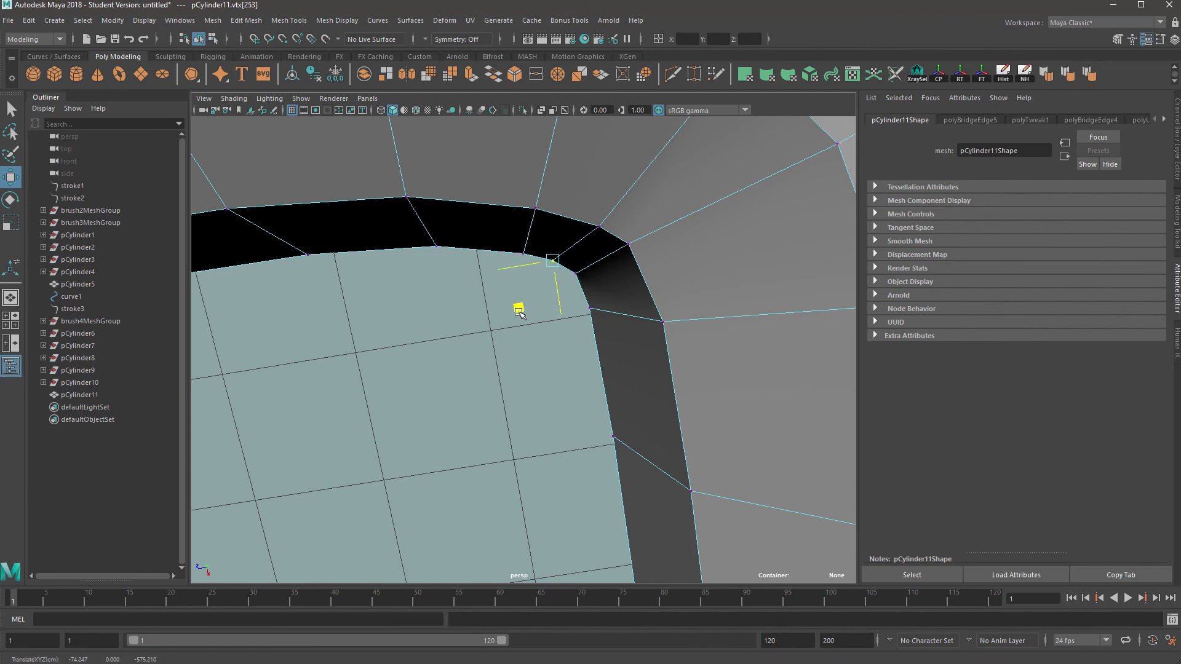
pyautogui.click(576, 276)
pyautogui.keyDown('alt'); pyautogui.moveTo(572, 360); pyautogui.dragTo(629, 465); pyautogui.keyUp('alt')
pyautogui.keyDown('shift'); pyautogui.rightClick(521, 312); pyautogui.keyUp('shift')
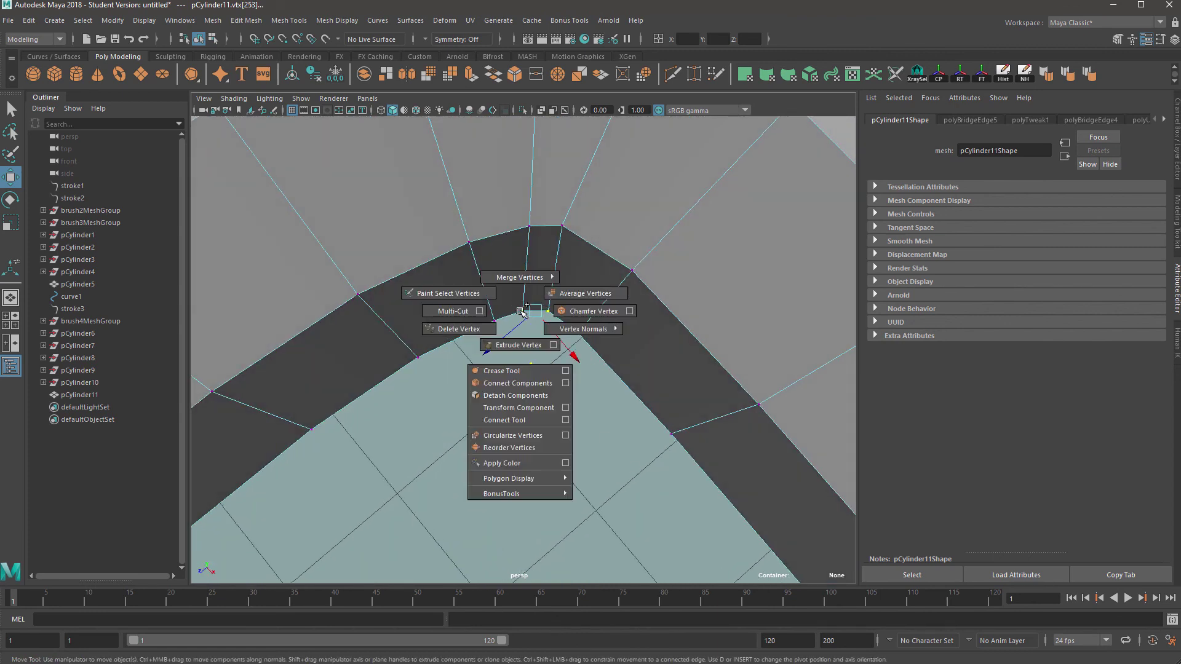
pyautogui.click(520, 277)
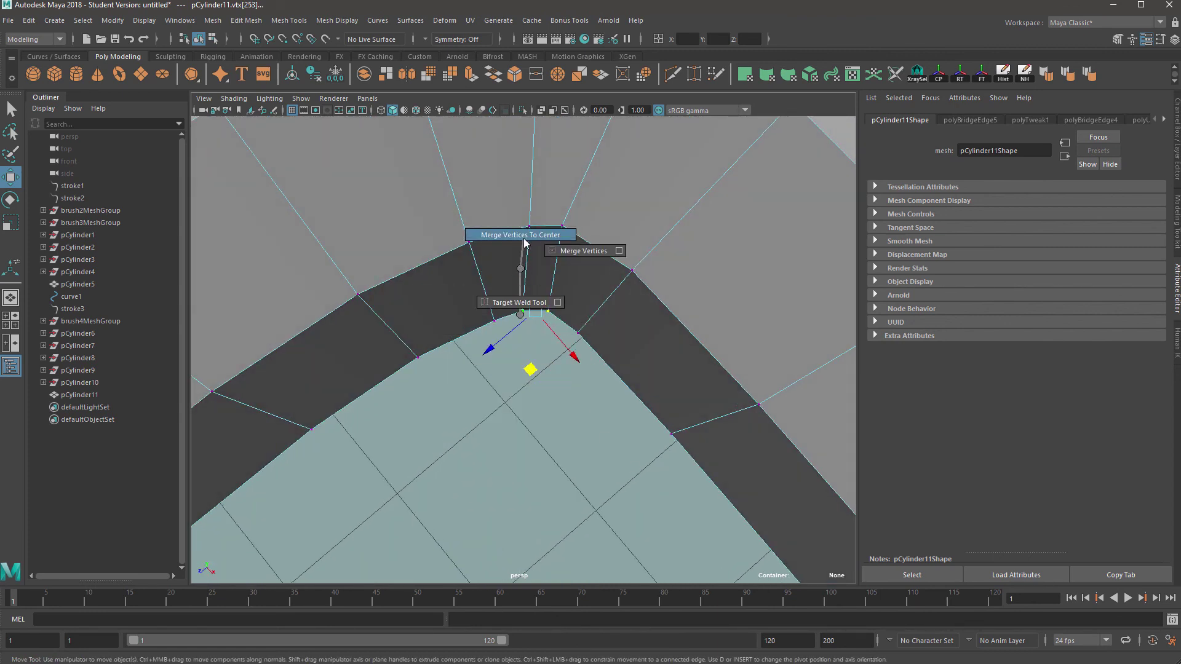
pyautogui.keyDown('shift'); pyautogui.rightClick(570, 228); pyautogui.keyUp('shift')
pyautogui.click(541, 154)
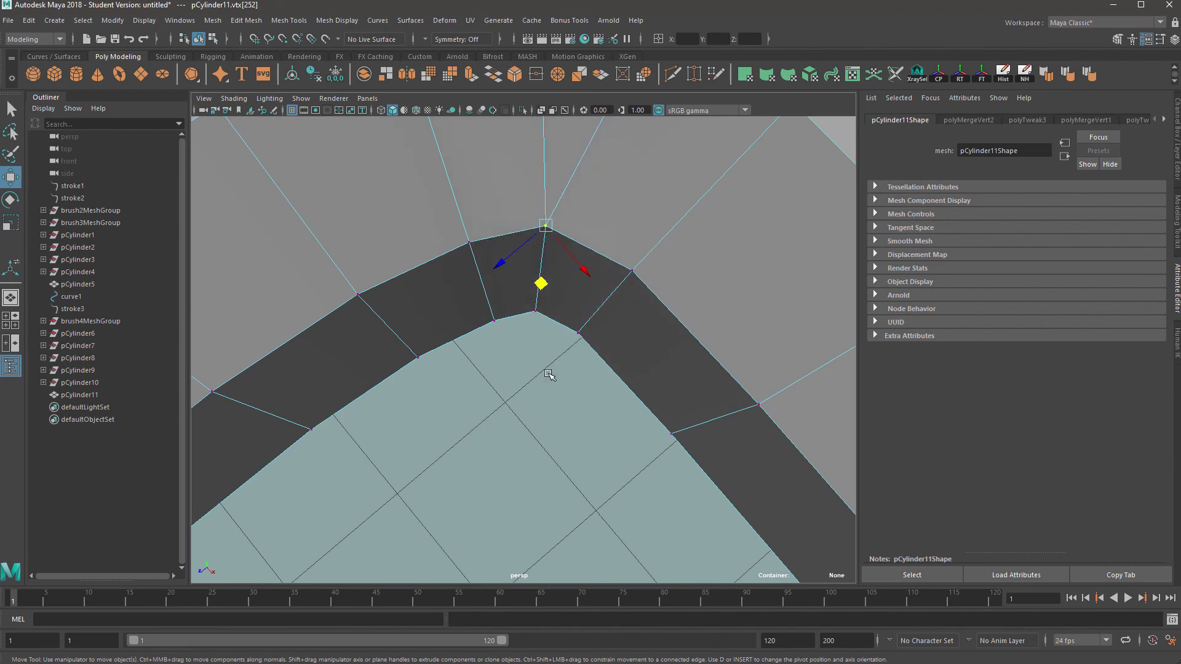
# Reposition the edge between the merged vertices slightly to even out the inside of the second bend.
pyautogui.keyDown('alt'); pyautogui.moveTo(554, 369); pyautogui.dragTo(553, 345); pyautogui.keyUp('alt')
pyautogui.moveTo(555, 339); pyautogui.dragTo(554, 305, button='right')
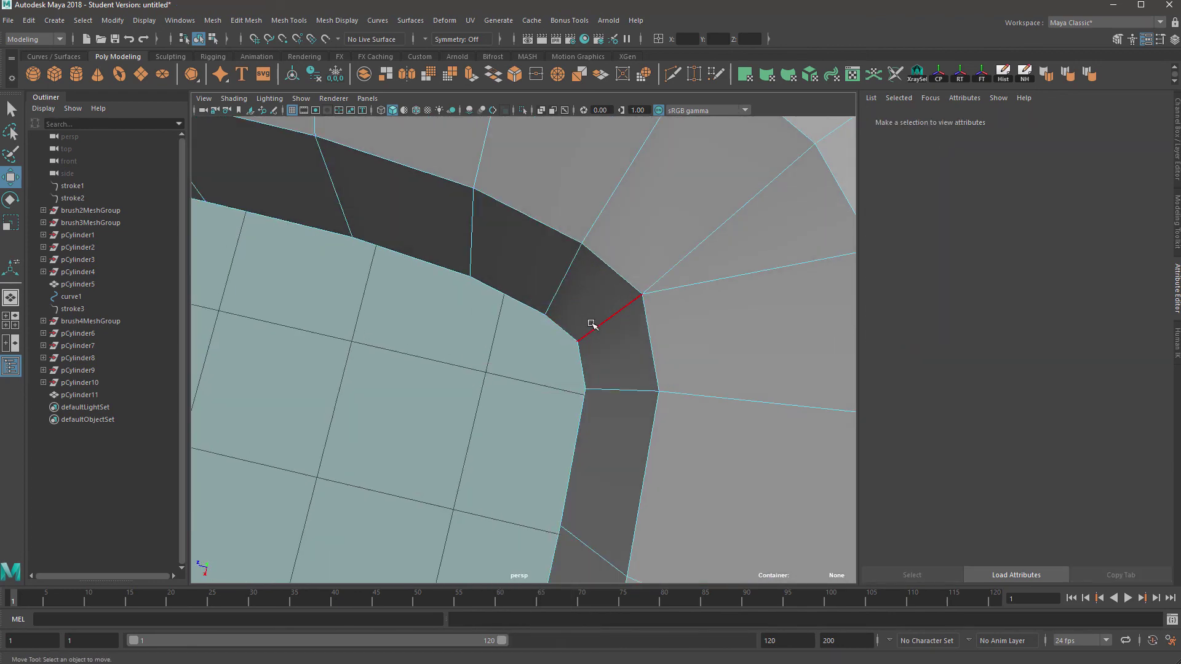
pyautogui.click(594, 324)
pyautogui.keyDown('alt'); pyautogui.moveTo(620, 356); pyautogui.dragTo(631, 381); pyautogui.keyUp('alt')
pyautogui.moveTo(554, 326); pyautogui.dragTo(557, 328, button='middle')
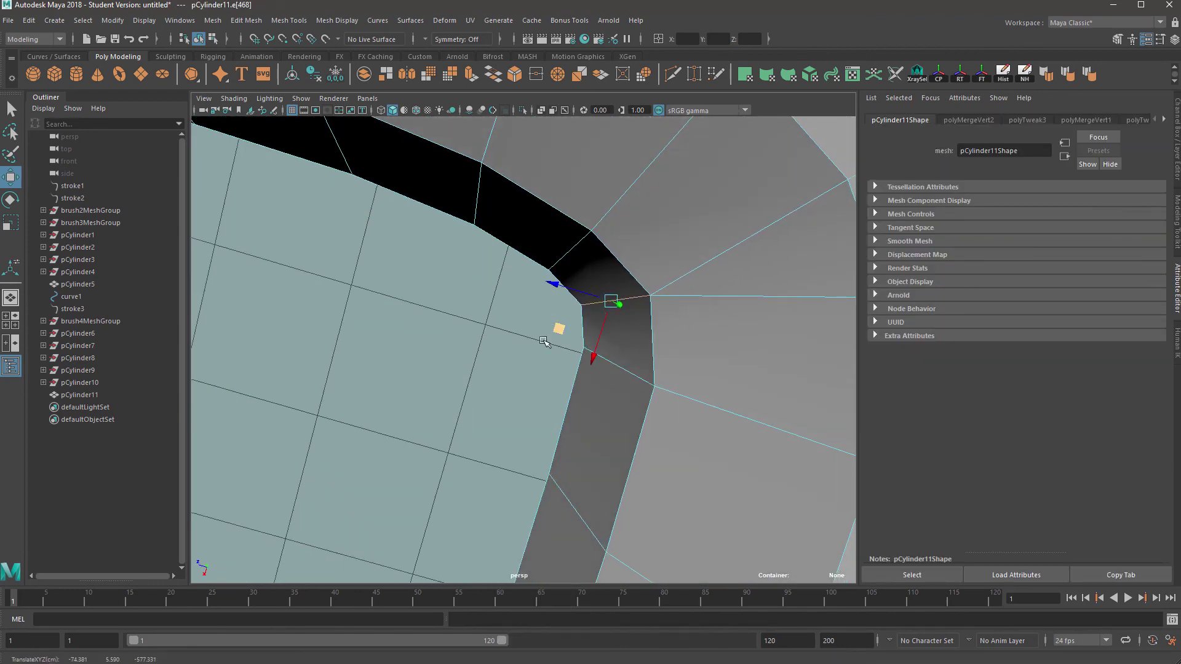
pyautogui.keyDown('alt'); pyautogui.moveTo(545, 341); pyautogui.dragTo(490, 364, button='right'); pyautogui.keyUp('alt')
pyautogui.keyDown('alt'); pyautogui.moveTo(493, 365); pyautogui.dragTo(466, 370, button='right'); pyautogui.keyUp('alt')
pyautogui.keyDown('alt'); pyautogui.moveTo(442, 424); pyautogui.dragTo(456, 399); pyautogui.keyUp('alt')
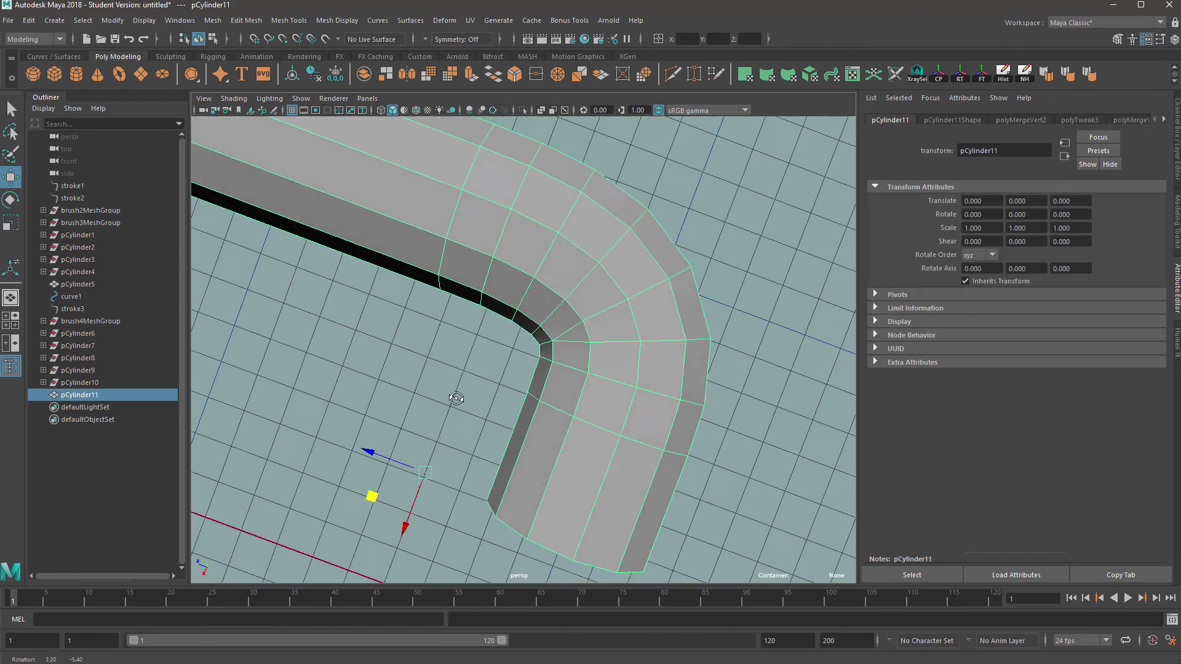
# Bridge the third cylinder's open end to the facing edge loop of the 45-degree angled cylinder.
pyautogui.keyDown('alt'); pyautogui.moveTo(456, 399); pyautogui.dragTo(523, 201, button='middle'); pyautogui.keyUp('alt')
pyautogui.keyDown('alt'); pyautogui.moveTo(573, 375); pyautogui.dragTo(561, 308); pyautogui.keyUp('alt')
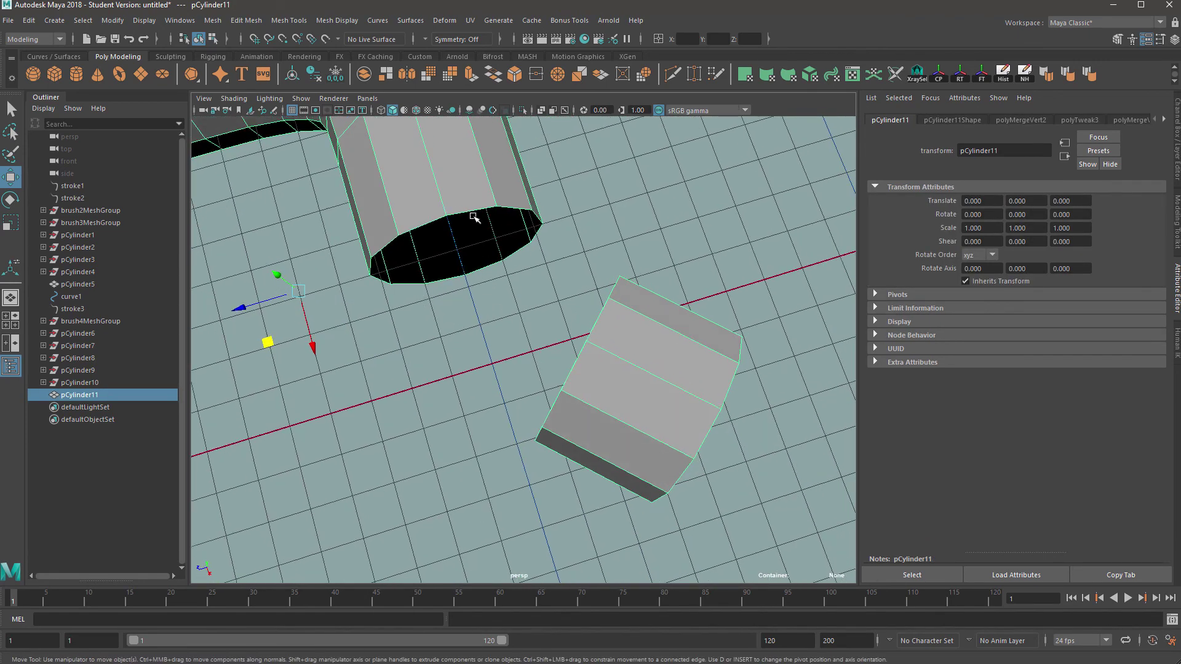
pyautogui.moveTo(477, 192); pyautogui.dragTo(482, 165, button='right')
pyautogui.doubleClick(600, 326)
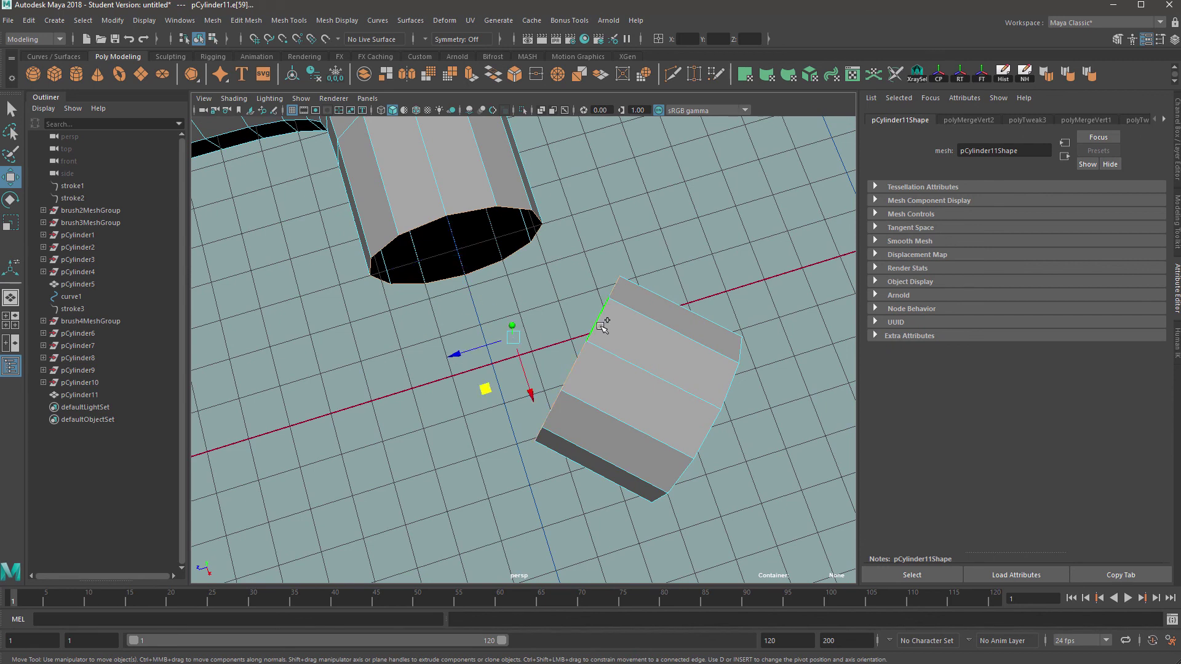
pyautogui.keyDown('shift'); pyautogui.moveTo(601, 325); pyautogui.dragTo(596, 346, button='right'); pyautogui.keyUp('shift')
pyautogui.click(572, 474)
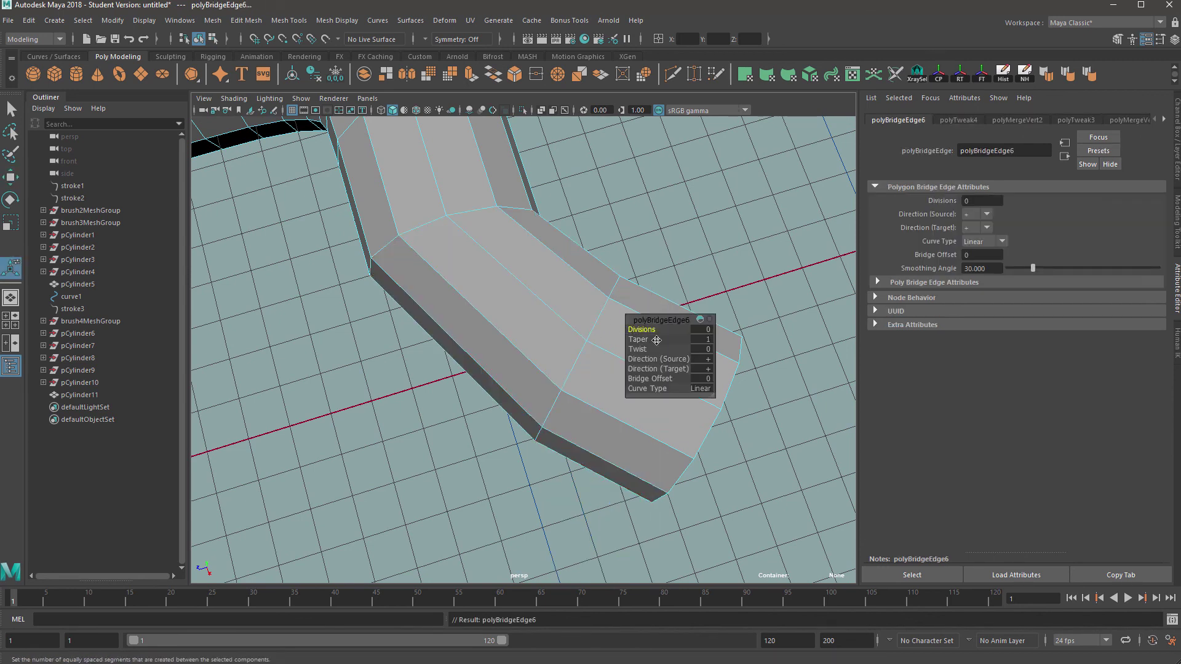
# Give the bridge to the angled cylinder a Blend curve type and 3 divisions.
pyautogui.moveTo(641, 389); pyautogui.dragTo(752, 385)
pyautogui.moveTo(637, 331); pyautogui.dragTo(660, 333)
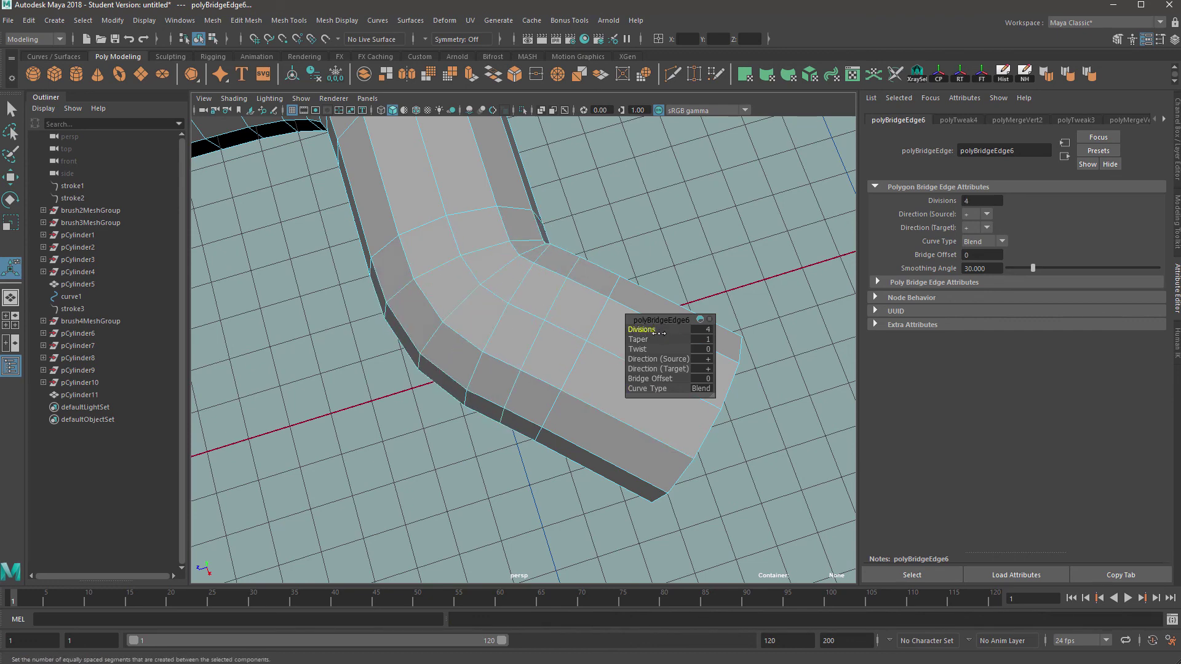
pyautogui.keyDown('alt'); pyautogui.moveTo(633, 253); pyautogui.dragTo(510, 288); pyautogui.keyUp('alt')
pyautogui.keyDown('alt'); pyautogui.moveTo(581, 301); pyautogui.dragTo(507, 253, button='middle'); pyautogui.keyUp('alt')
pyautogui.moveTo(640, 330); pyautogui.dragTo(633, 329)
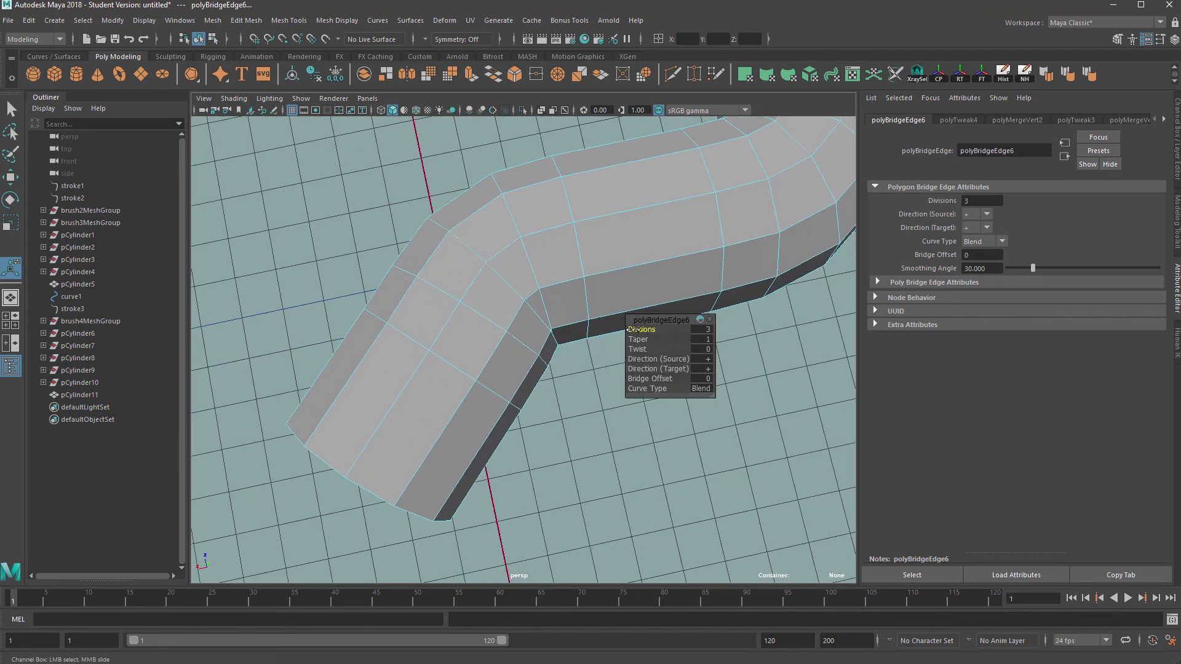
pyautogui.scroll(6, 541, 324)
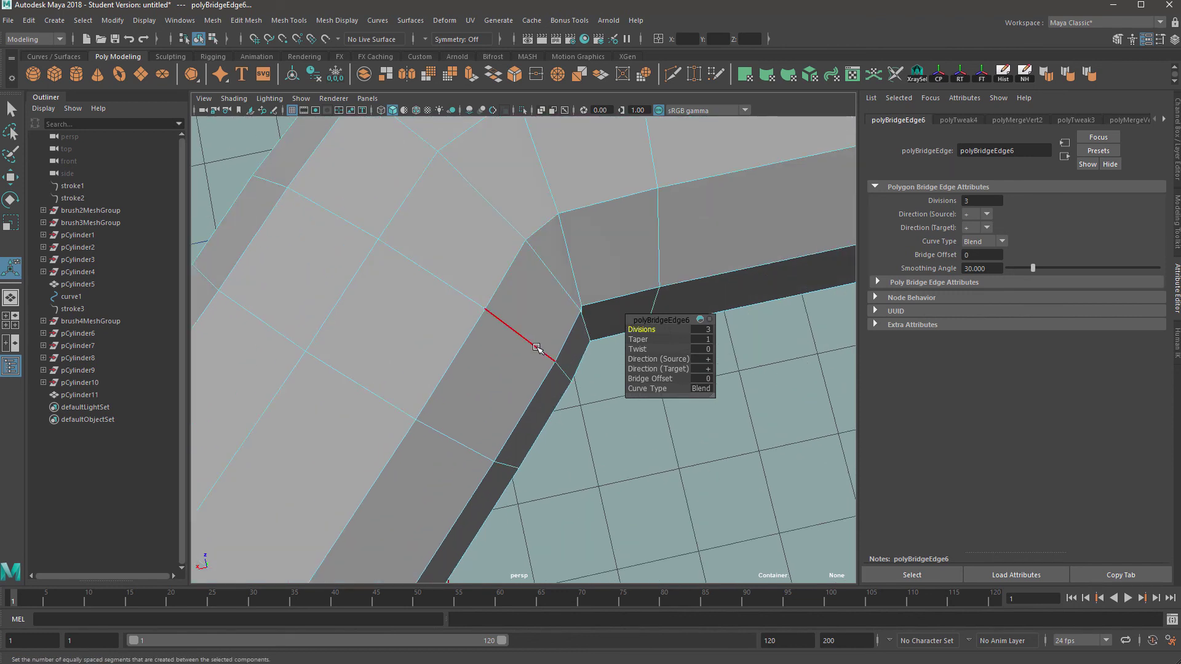
# Reposition the crowded edges and an edge loop on the inside of the bend to the 45-degree angled cylinder.
pyautogui.moveTo(514, 314); pyautogui.dragTo(505, 277, button='right')
pyautogui.click(523, 324)
pyautogui.press('w')
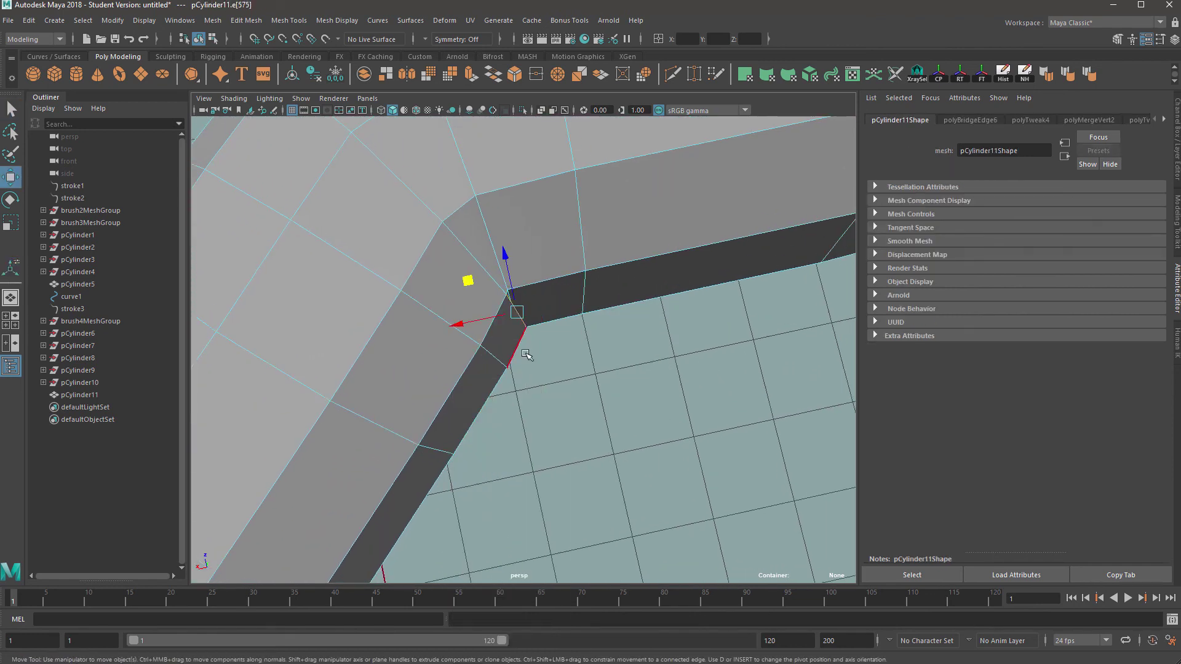
pyautogui.moveTo(507, 324); pyautogui.dragTo(438, 354)
pyautogui.click(582, 257)
pyautogui.doubleClick(584, 240)
pyautogui.scroll(-8, 598, 263)
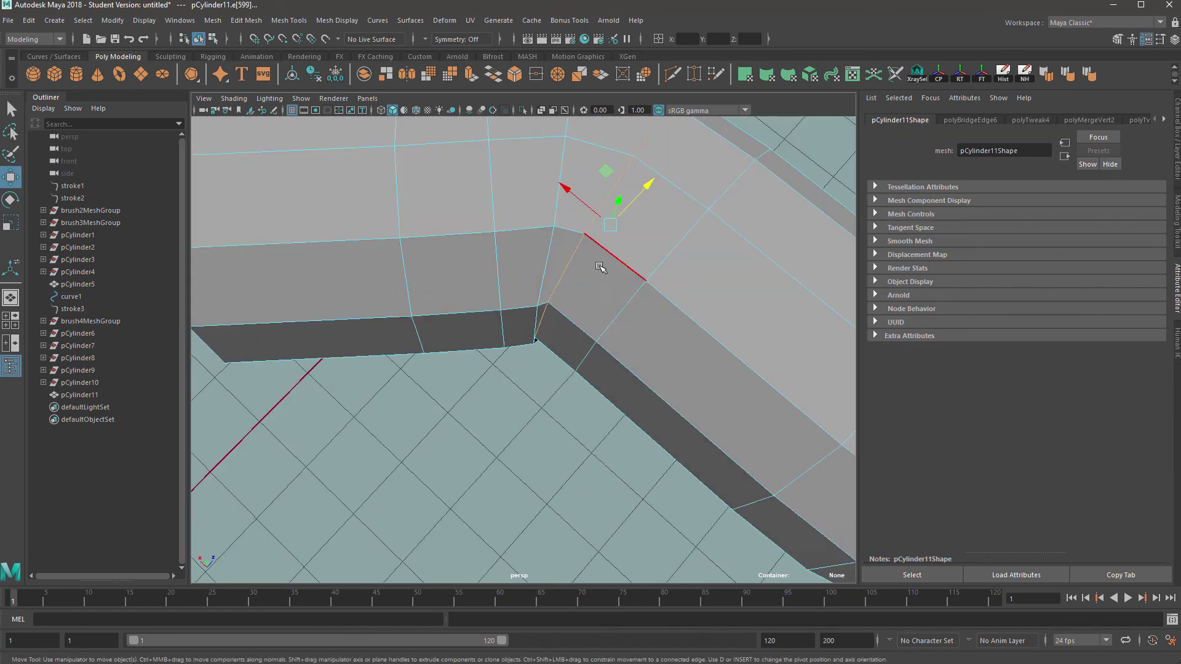
pyautogui.moveTo(540, 281); pyautogui.dragTo(545, 283)
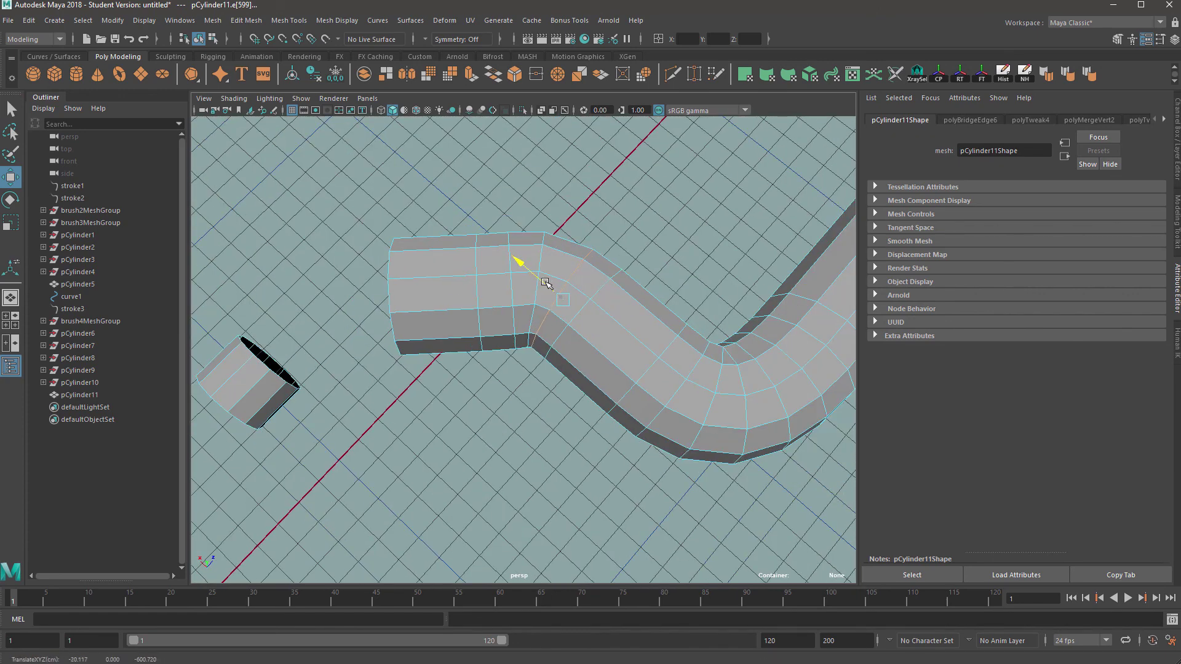
# Merge the crowded neighbouring vertices on the inside of the third bend with Target Weld.
pyautogui.scroll(8, 547, 330)
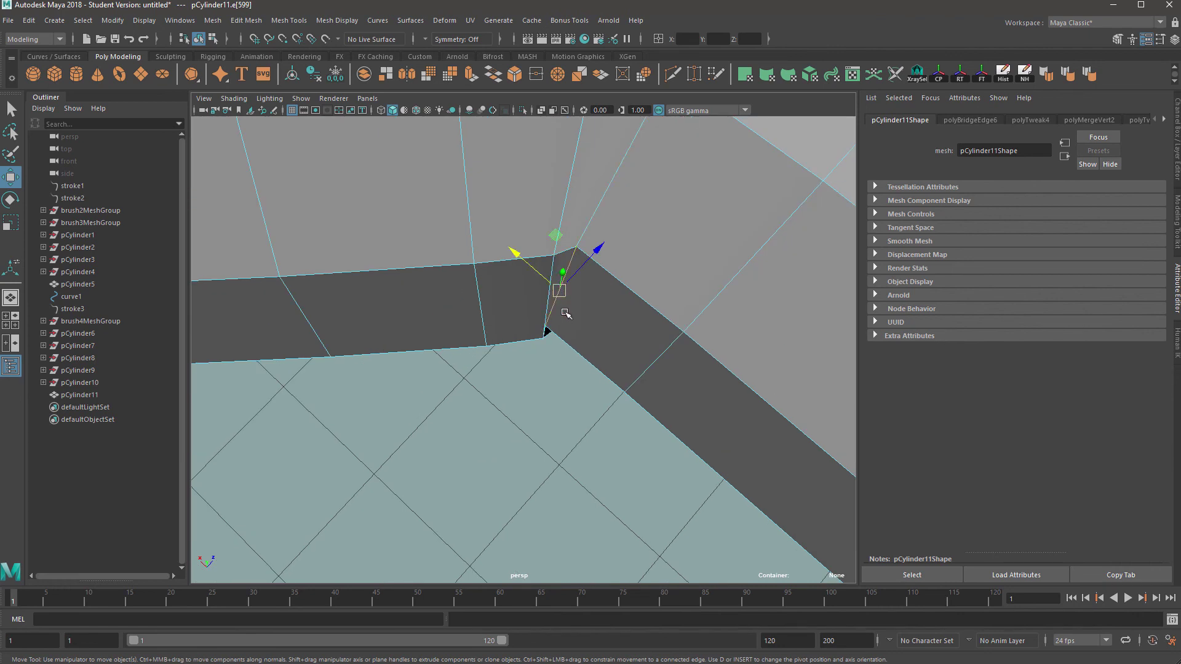
pyautogui.scroll(5, 565, 315)
pyautogui.keyDown('alt'); pyautogui.moveTo(573, 330); pyautogui.dragTo(560, 306); pyautogui.keyUp('alt')
pyautogui.moveTo(569, 298); pyautogui.dragTo(582, 322, button='right')
pyautogui.click(572, 321)
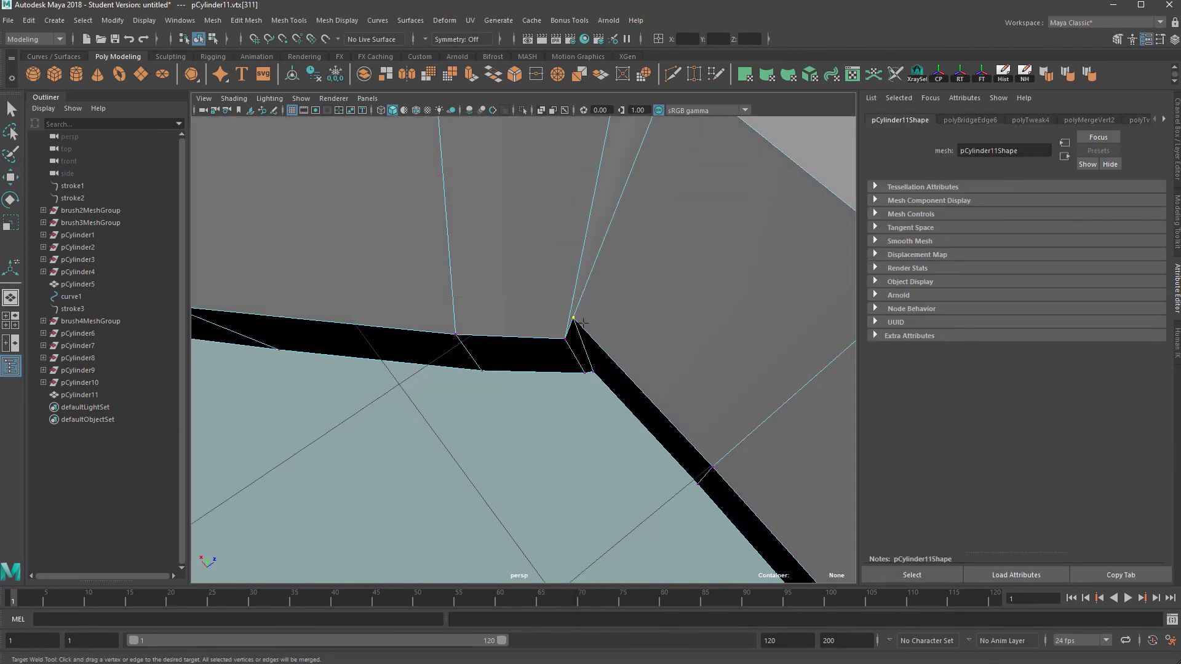
pyautogui.moveTo(573, 317); pyautogui.dragTo(564, 339)
pyautogui.keyDown('alt'); pyautogui.moveTo(554, 414); pyautogui.dragTo(589, 345); pyautogui.keyUp('alt')
pyautogui.keyDown('alt'); pyautogui.moveTo(588, 345); pyautogui.dragTo(596, 173, button='middle'); pyautogui.keyUp('alt')
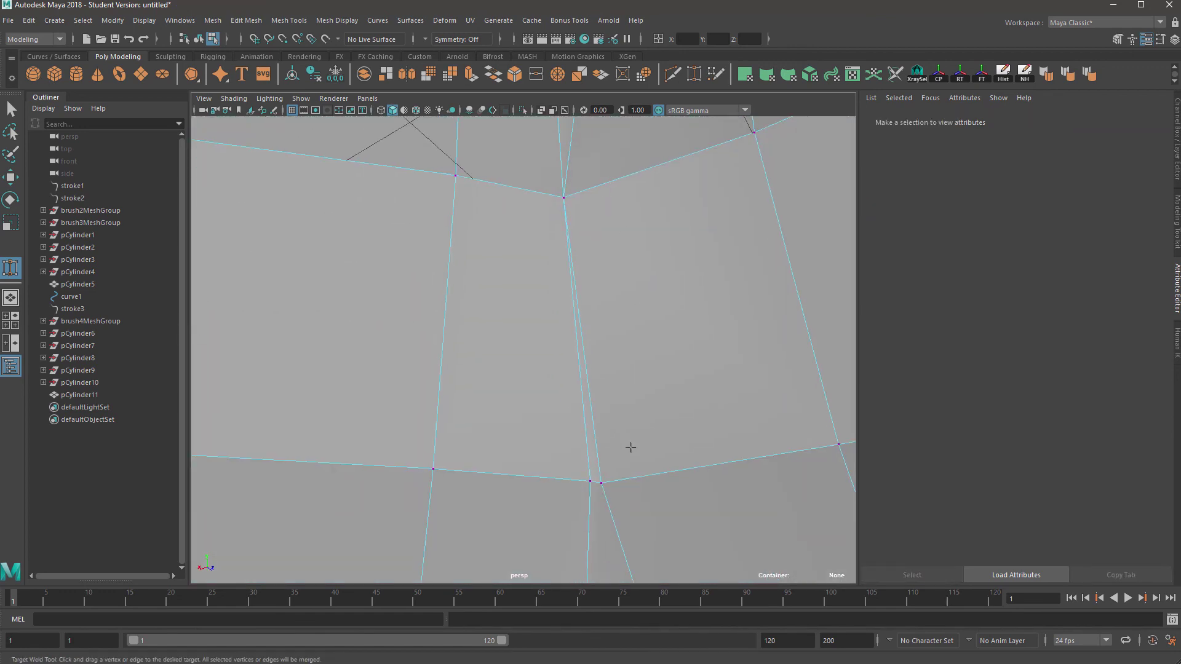
pyautogui.scroll(-5, 566, 322)
pyautogui.keyDown('alt'); pyautogui.moveTo(566, 322); pyautogui.dragTo(547, 348); pyautogui.keyUp('alt')
pyautogui.scroll(3, 571, 340)
pyautogui.scroll(-9, 546, 349)
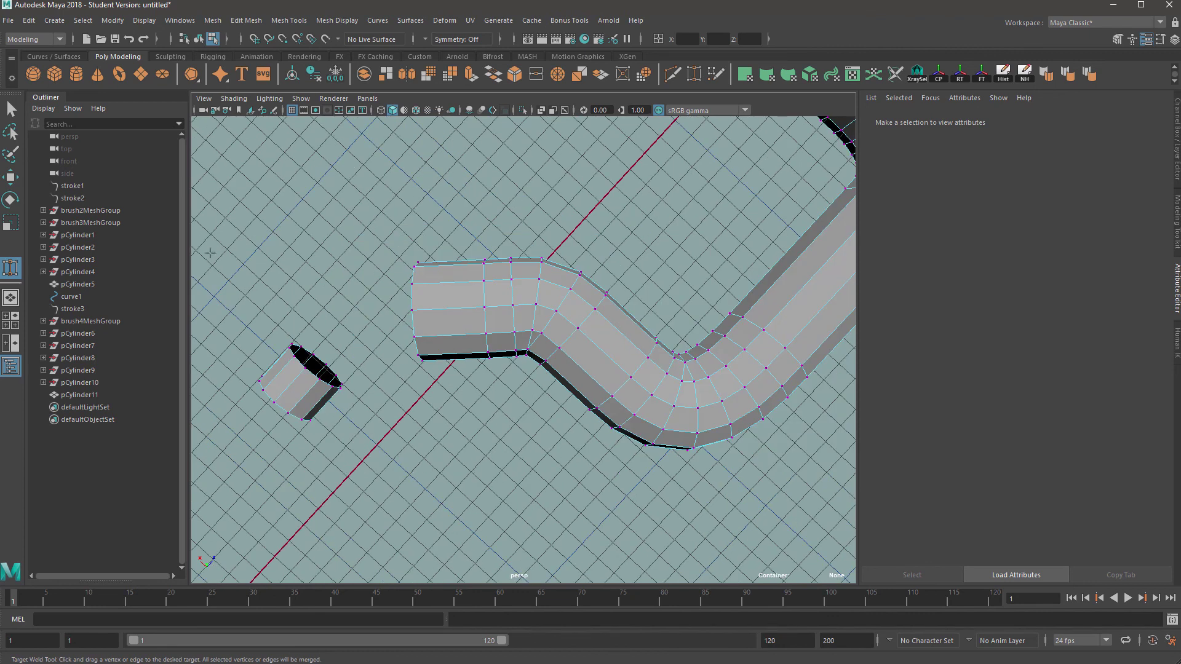
pyautogui.click(12, 111)
# Nudge the vertices along the inside of the third bend to even out their spacing, and return to object mode.
pyautogui.scroll(6, 546, 316)
pyautogui.moveTo(602, 308); pyautogui.dragTo(549, 306, button='right')
pyautogui.click(549, 297)
pyautogui.press('w')
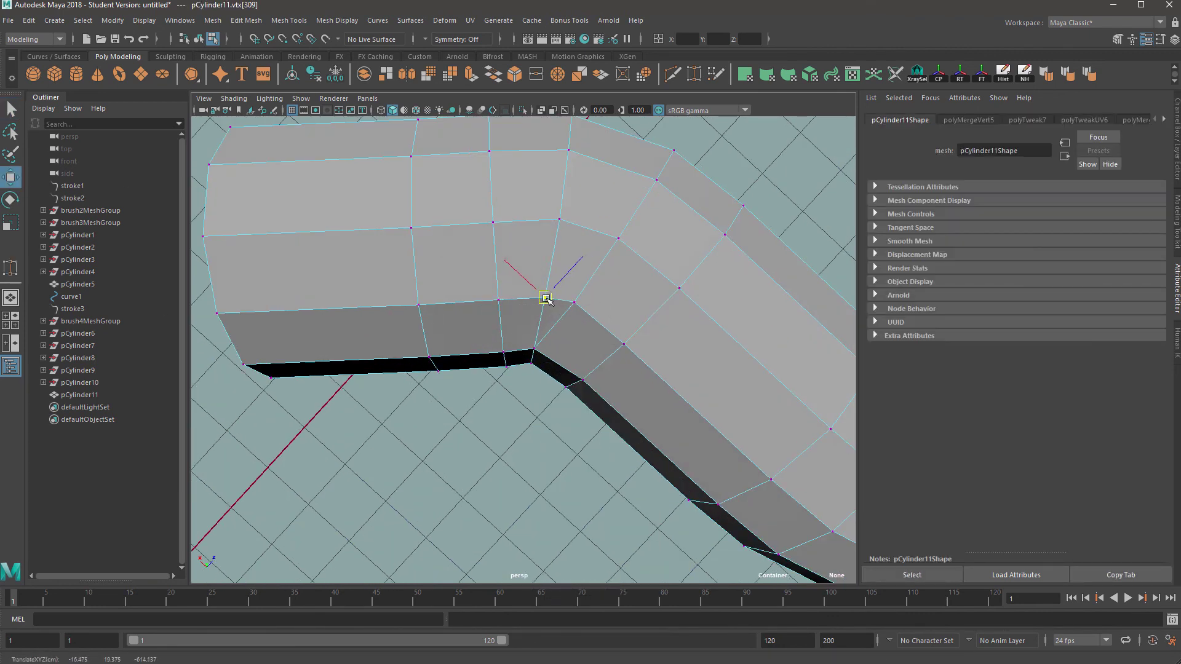
pyautogui.click(570, 306)
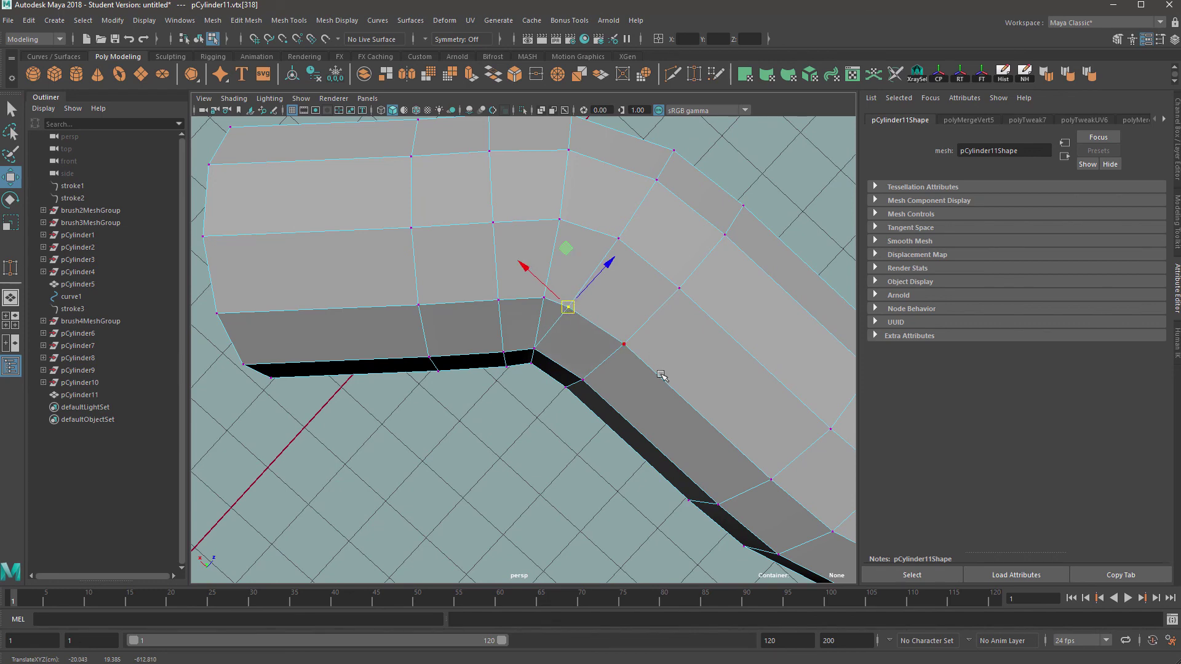
pyautogui.scroll(-4, 661, 374)
pyautogui.keyDown('alt'); pyautogui.moveTo(506, 410); pyautogui.dragTo(522, 433); pyautogui.keyUp('alt')
pyautogui.click(542, 338)
pyautogui.scroll(5, 534, 397)
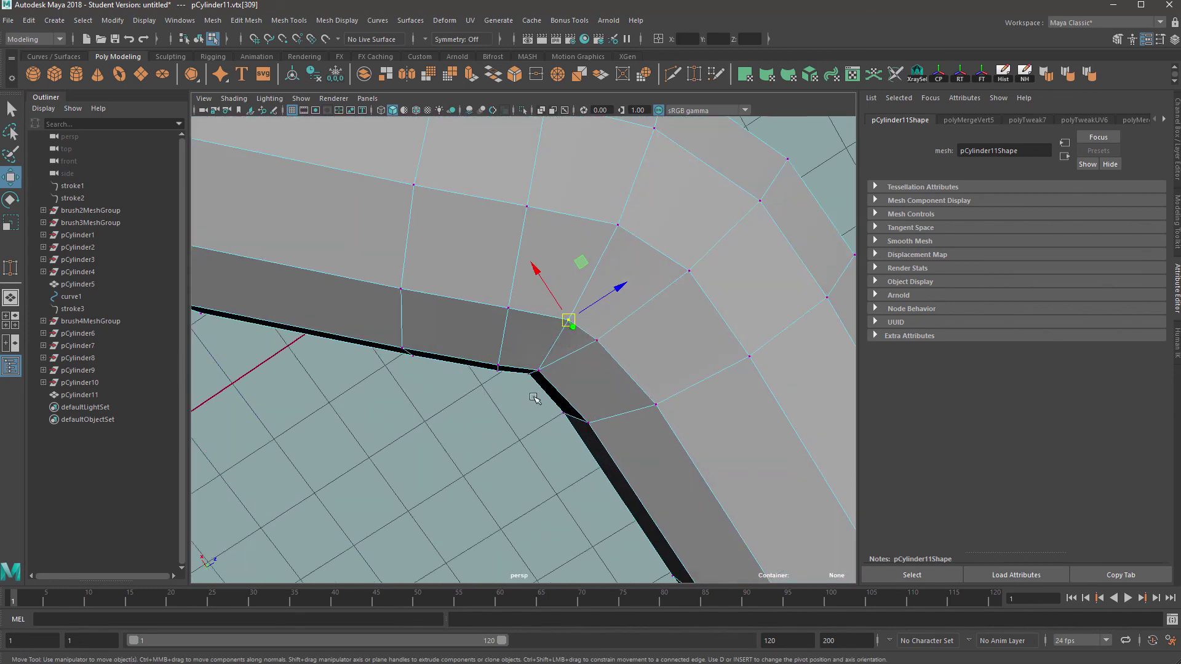
pyautogui.moveTo(527, 366); pyautogui.dragTo(738, 393)
pyautogui.click(507, 410)
pyautogui.scroll(-5, 501, 409)
pyautogui.moveTo(567, 389); pyautogui.dragTo(601, 364, button='right')
# Bridge the angled section's open end to the last short cylinder with a Blend curve and raise its divisions.
pyautogui.scroll(-6, 646, 387)
pyautogui.keyDown('alt'); pyautogui.moveTo(620, 423); pyautogui.dragTo(627, 414); pyautogui.keyUp('alt')
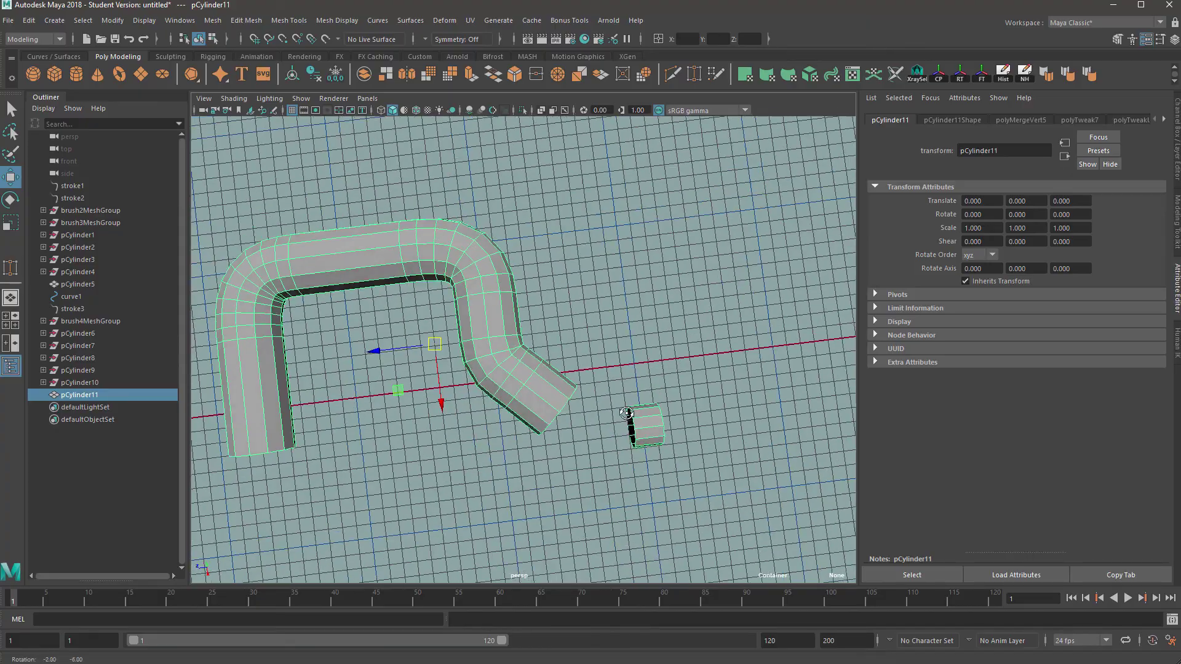
pyautogui.keyDown('alt'); pyautogui.moveTo(615, 411); pyautogui.dragTo(551, 298, button='middle'); pyautogui.keyUp('alt')
pyautogui.keyDown('alt'); pyautogui.moveTo(550, 297); pyautogui.dragTo(501, 246); pyautogui.keyUp('alt')
pyautogui.scroll(5, 501, 247)
pyautogui.moveTo(491, 124); pyautogui.dragTo(496, 114, button='right')
pyautogui.doubleClick(510, 161)
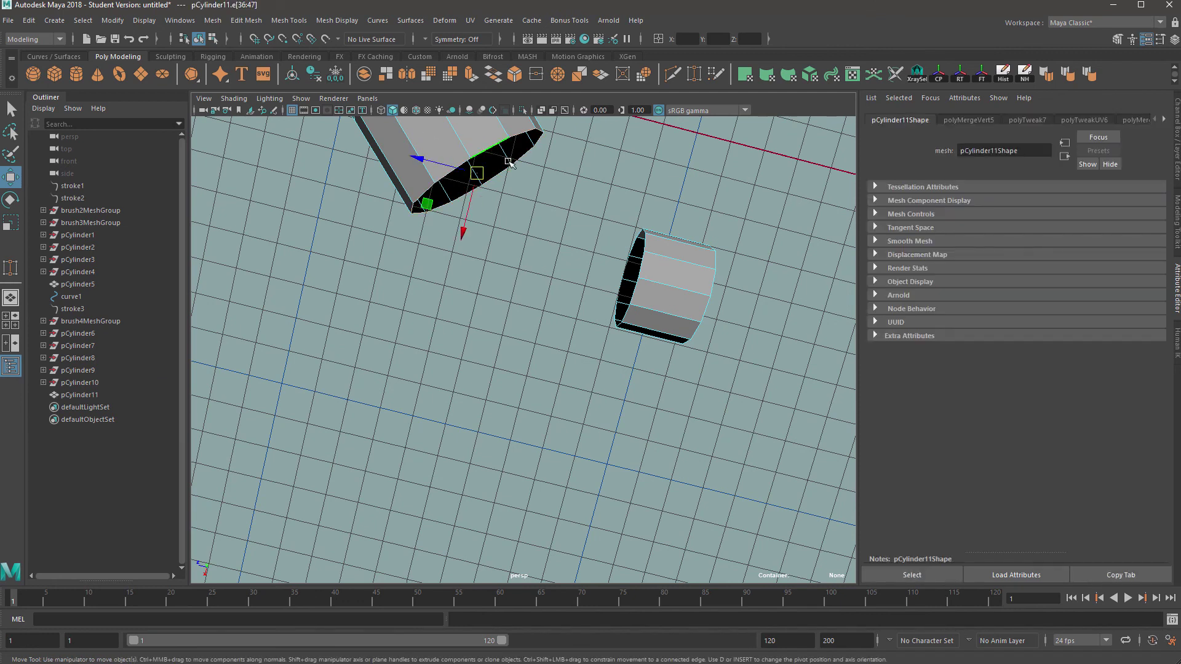
pyautogui.keyDown('shift'); pyautogui.click(645, 269); pyautogui.keyUp('shift')
pyautogui.keyDown('shift'); pyautogui.rightClick(645, 268); pyautogui.keyUp('shift')
pyautogui.click(633, 419)
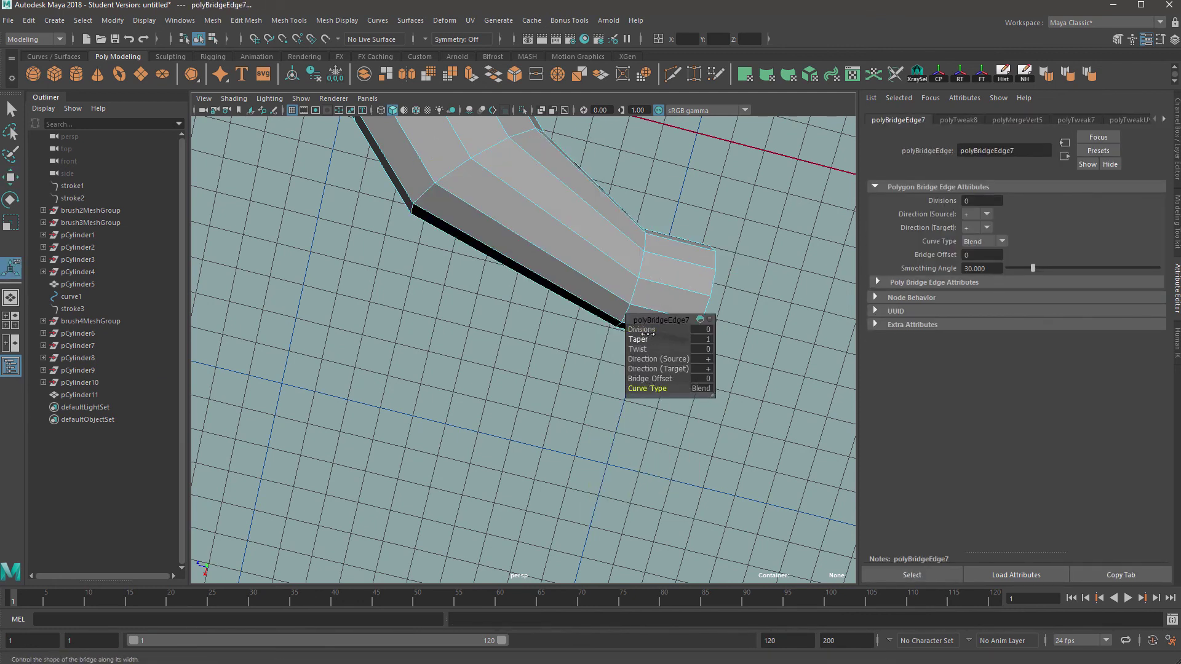
pyautogui.moveTo(648, 331); pyautogui.dragTo(676, 329)
pyautogui.moveTo(564, 256); pyautogui.dragTo(626, 240, button='right')
pyautogui.click(671, 184)
# Soften all edges of the joined pipe.
pyautogui.keyDown('alt'); pyautogui.moveTo(670, 183); pyautogui.dragTo(450, 317, button='right'); pyautogui.keyUp('alt')
pyautogui.keyDown('alt'); pyautogui.moveTo(445, 318); pyautogui.dragTo(529, 422, button='middle'); pyautogui.keyUp('alt')
pyautogui.keyDown('alt'); pyautogui.moveTo(529, 422); pyautogui.dragTo(515, 349); pyautogui.keyUp('alt')
pyautogui.keyDown('alt'); pyautogui.moveTo(445, 228); pyautogui.dragTo(560, 339, button='middle'); pyautogui.keyUp('alt')
pyautogui.keyDown('alt'); pyautogui.moveTo(560, 338); pyautogui.dragTo(466, 264, button='right'); pyautogui.keyUp('alt')
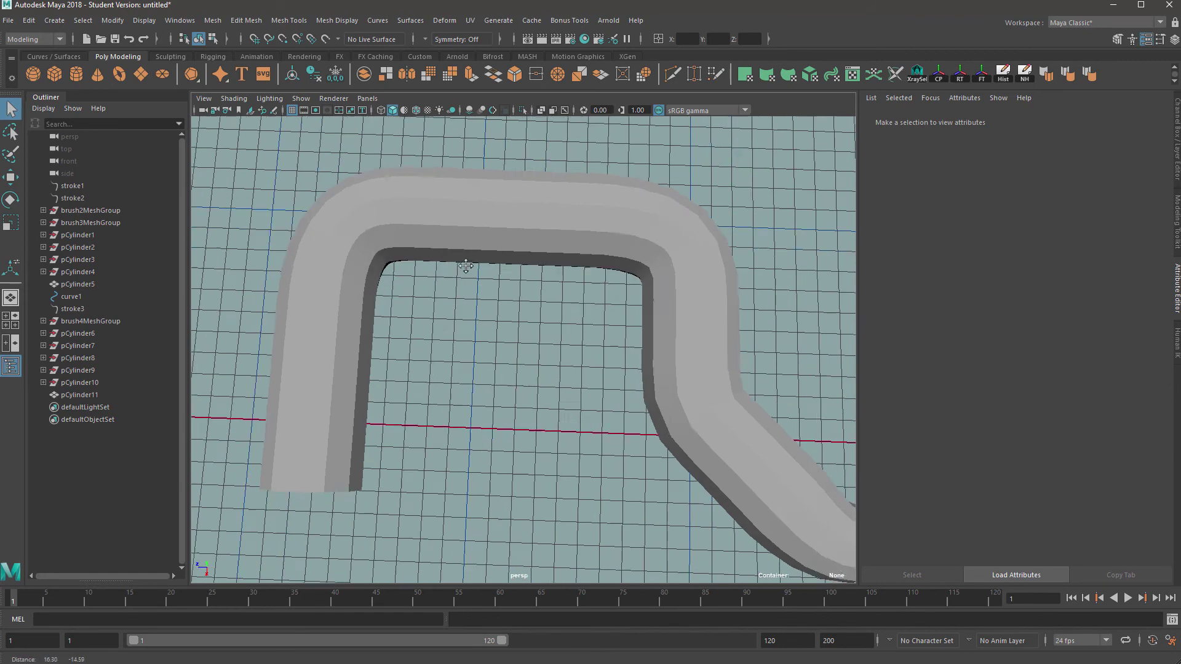
pyautogui.keyDown('alt'); pyautogui.moveTo(467, 263); pyautogui.dragTo(581, 357, button='middle'); pyautogui.keyUp('alt')
pyautogui.click(581, 327)
pyautogui.keyDown('alt'); pyautogui.moveTo(503, 316); pyautogui.dragTo(541, 396, button='right'); pyautogui.keyUp('alt')
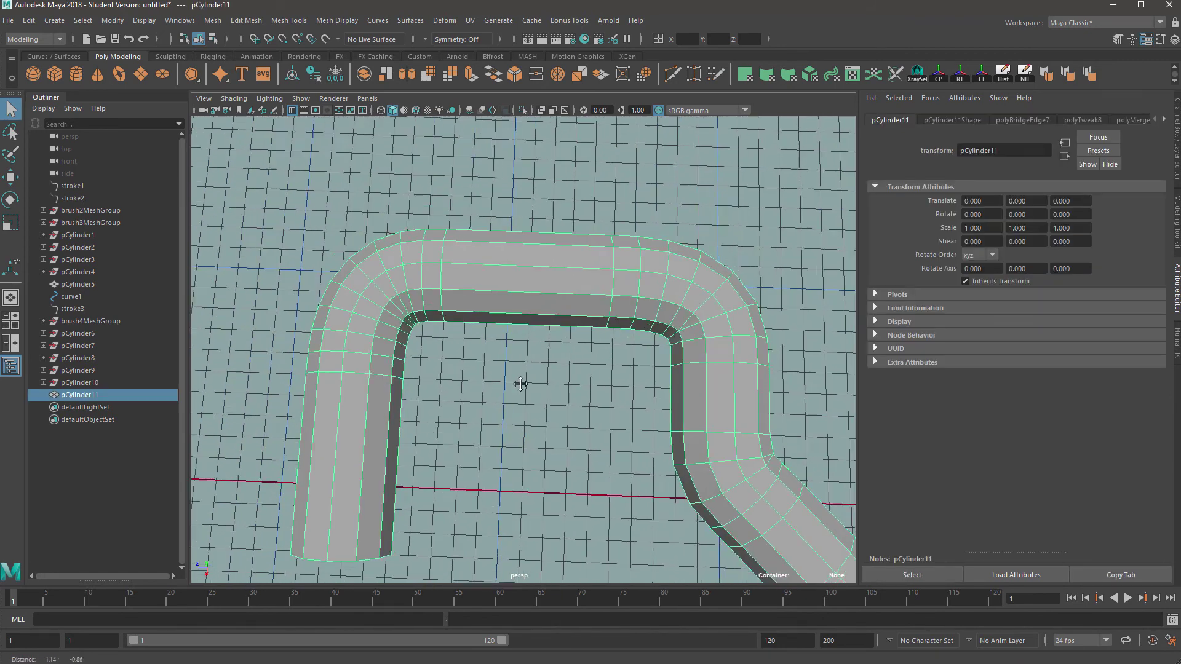
pyautogui.keyDown('alt'); pyautogui.moveTo(540, 397); pyautogui.dragTo(504, 322, button='middle'); pyautogui.keyUp('alt')
pyautogui.moveTo(503, 321); pyautogui.dragTo(552, 332, button='right')
pyautogui.click(551, 306)
pyautogui.click(614, 385)
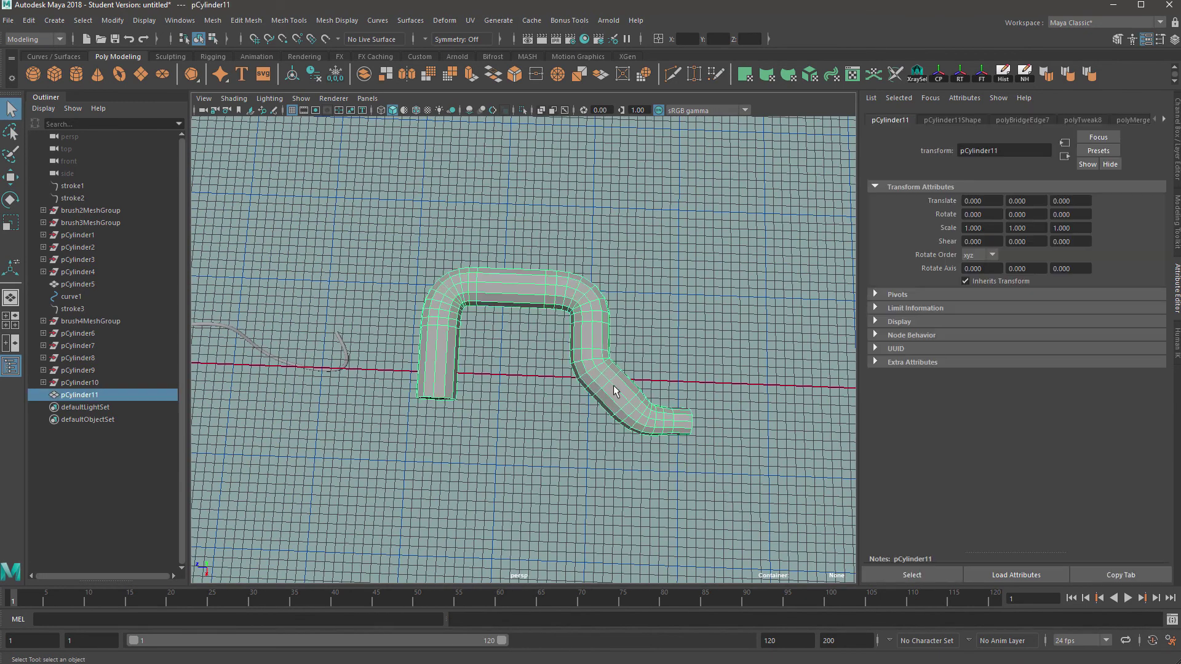
pyautogui.click(339, 24)
pyautogui.click(392, 130)
pyautogui.moveTo(478, 299); pyautogui.dragTo(540, 283, button='right')
pyautogui.click(591, 272)
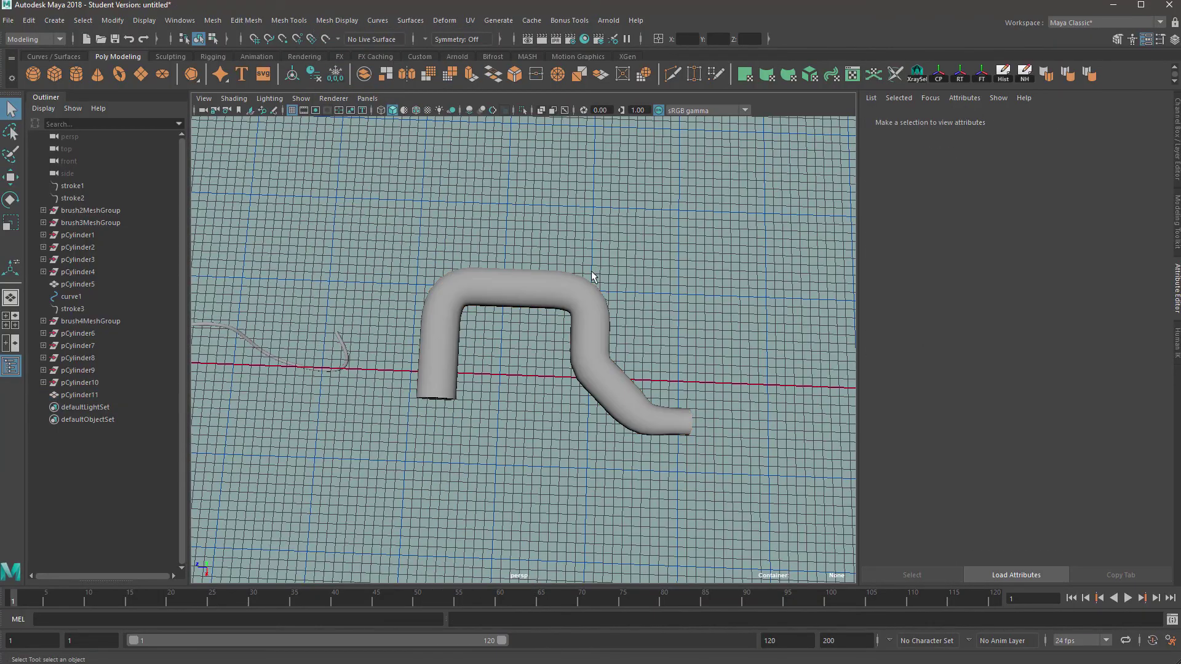
# Insert edge loops around the pipe beside the ends of the bends with the Multi-Cut tool.
pyautogui.keyDown('alt'); pyautogui.moveTo(540, 355); pyautogui.dragTo(452, 295); pyautogui.keyUp('alt')
pyautogui.click(452, 300)
pyautogui.scroll(5, 470, 285)
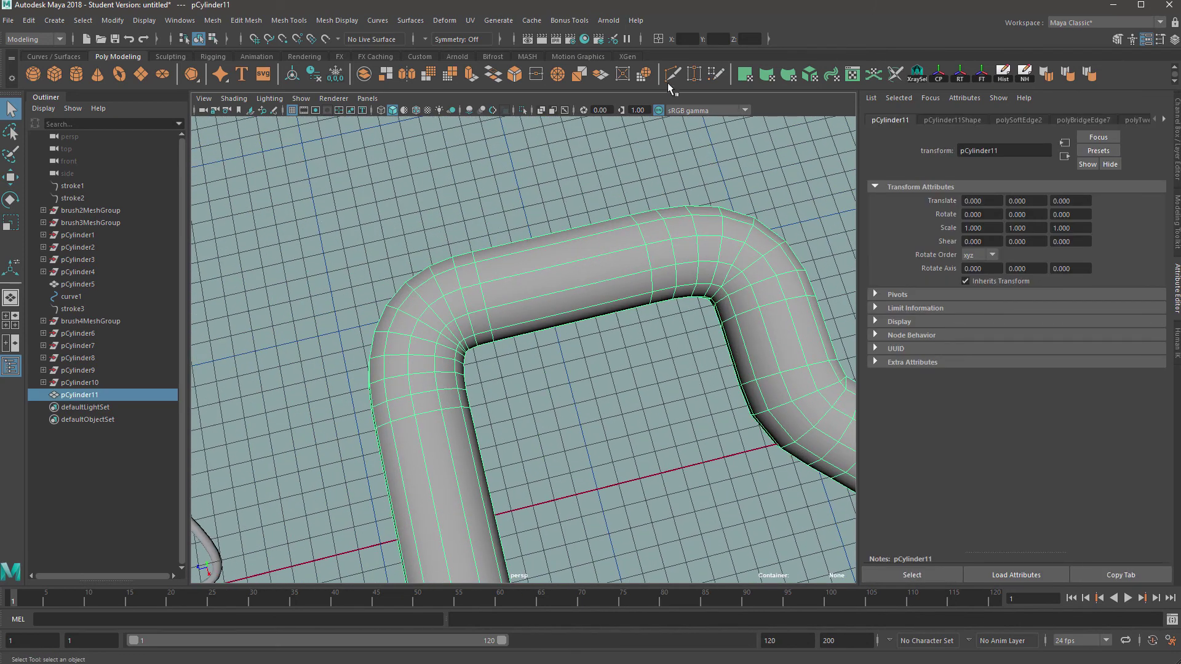
pyautogui.click(671, 75)
pyautogui.keyDown('ctrl'); pyautogui.click(499, 295); pyautogui.keyUp('ctrl')
pyautogui.keyDown('alt'); pyautogui.moveTo(465, 369); pyautogui.dragTo(452, 259, button='middle'); pyautogui.keyUp('alt')
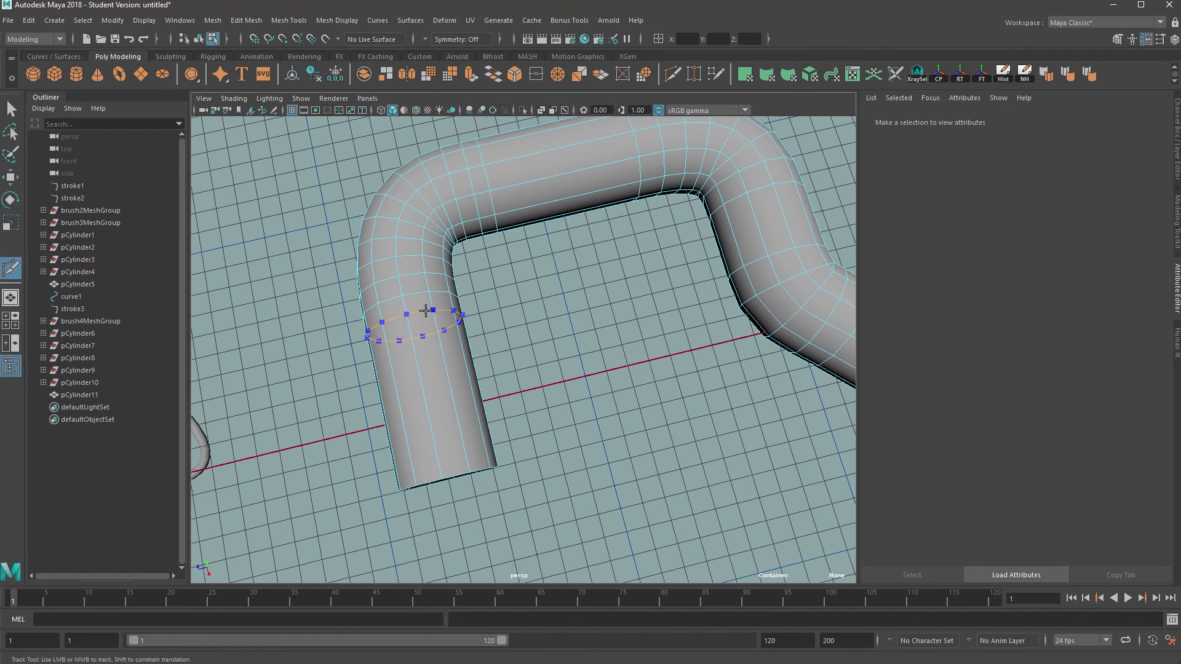
pyautogui.keyDown('alt'); pyautogui.moveTo(743, 217); pyautogui.dragTo(669, 302, button='middle'); pyautogui.keyUp('alt')
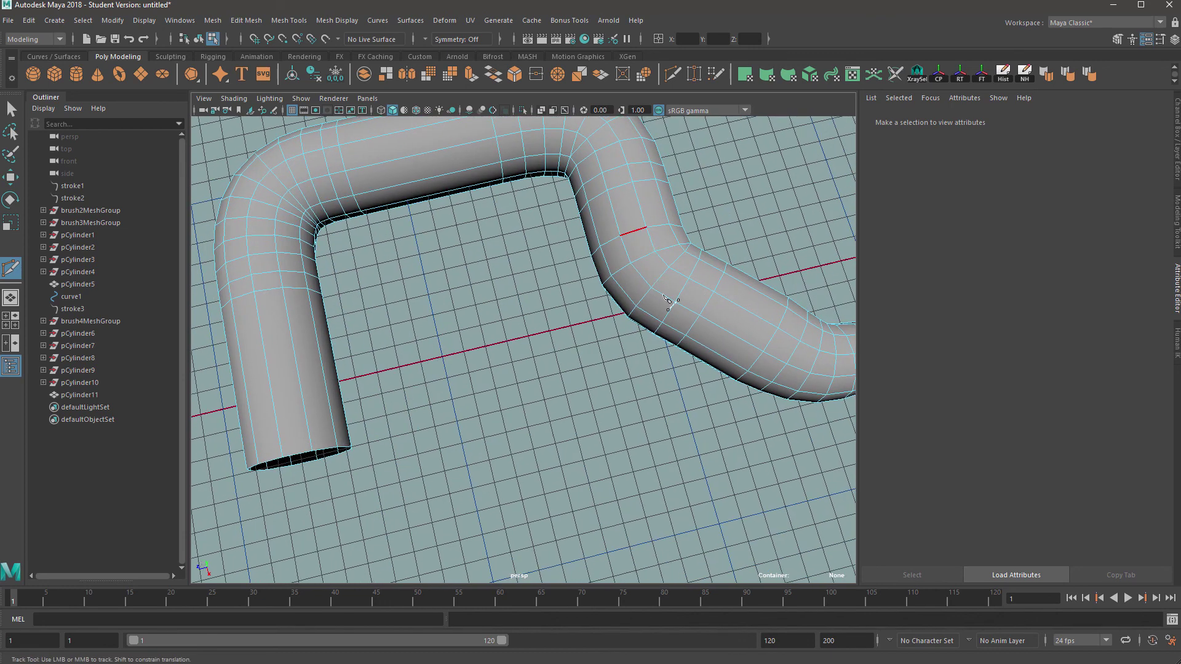
pyautogui.keyDown('alt'); pyautogui.moveTo(683, 359); pyautogui.dragTo(698, 340, button='middle'); pyautogui.keyUp('alt')
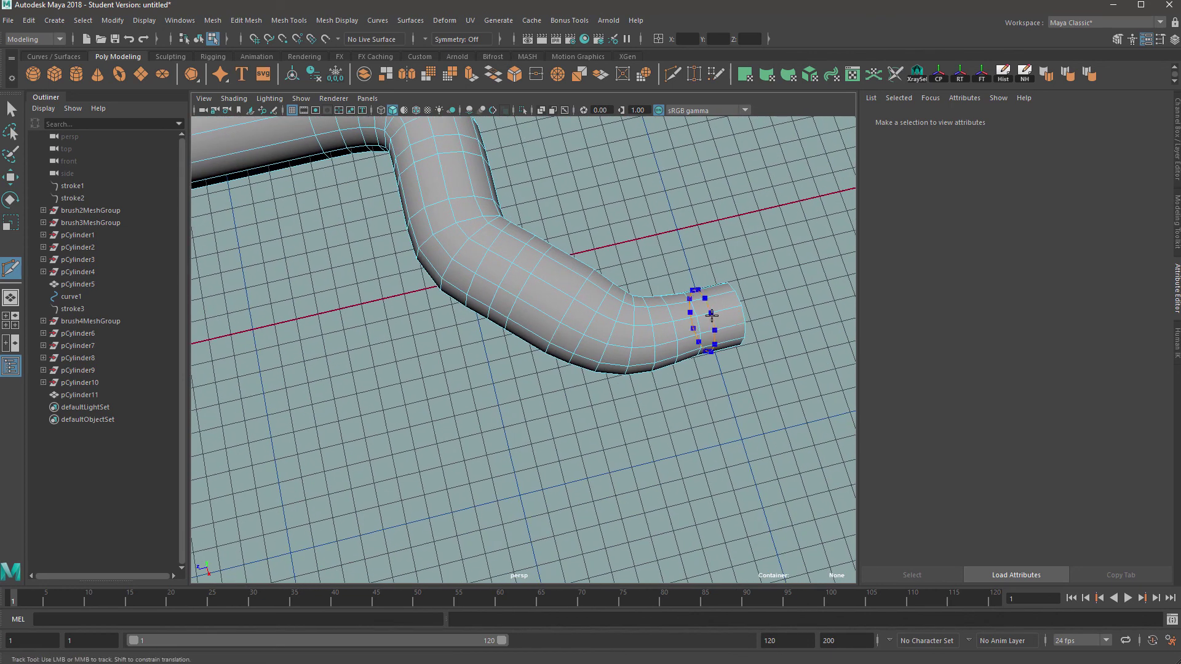
pyautogui.click(11, 109)
# Extrude the narrow face loops beside the bends outward to form raised collars around the pipe.
pyautogui.moveTo(571, 220); pyautogui.dragTo(569, 247, button='right')
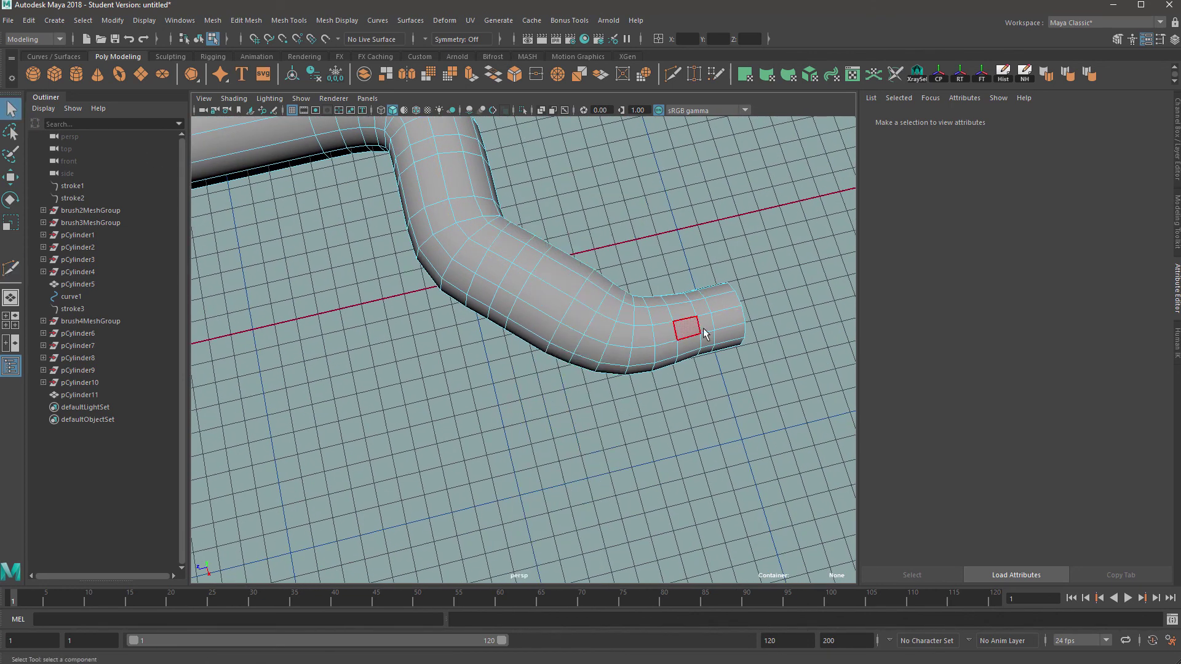
pyautogui.doubleClick(707, 326)
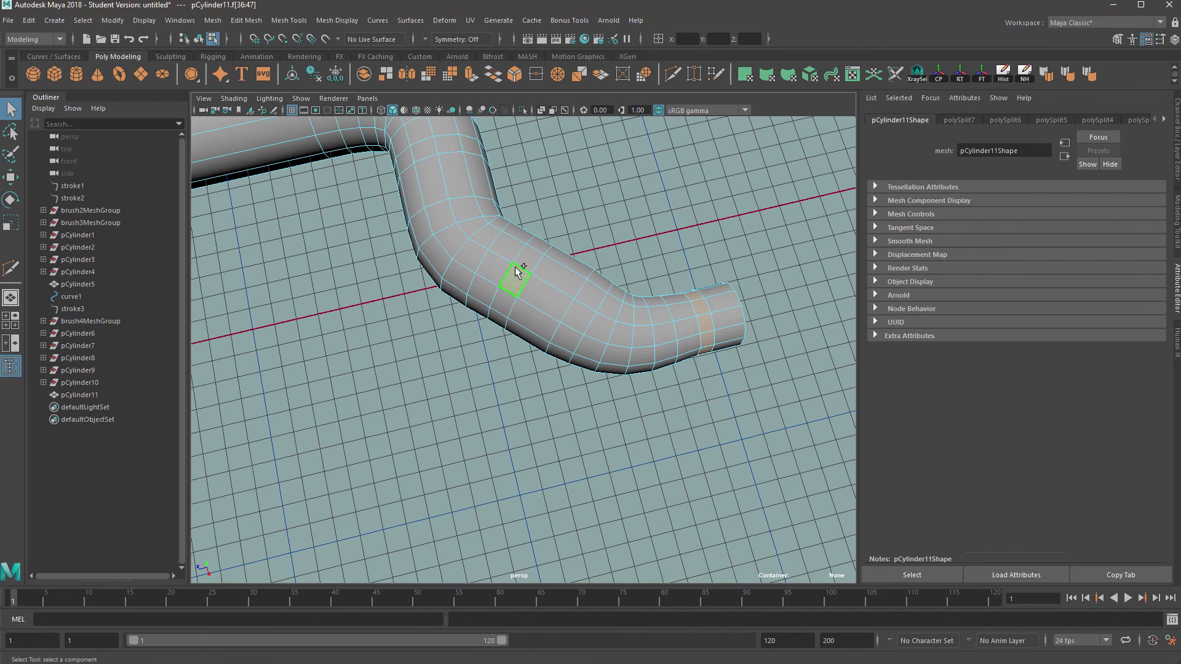
pyautogui.keyDown('alt'); pyautogui.moveTo(367, 248); pyautogui.dragTo(545, 336, button='middle'); pyautogui.keyUp('alt')
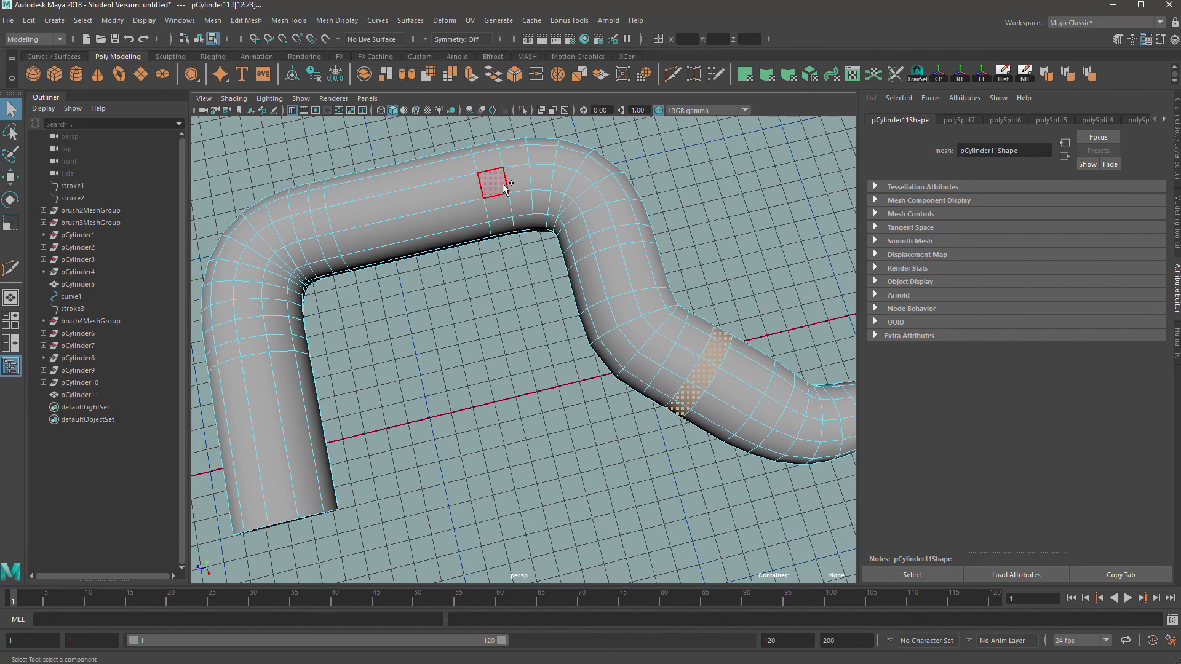
pyautogui.keyDown('shift'); pyautogui.doubleClick(500, 212); pyautogui.keyUp('shift')
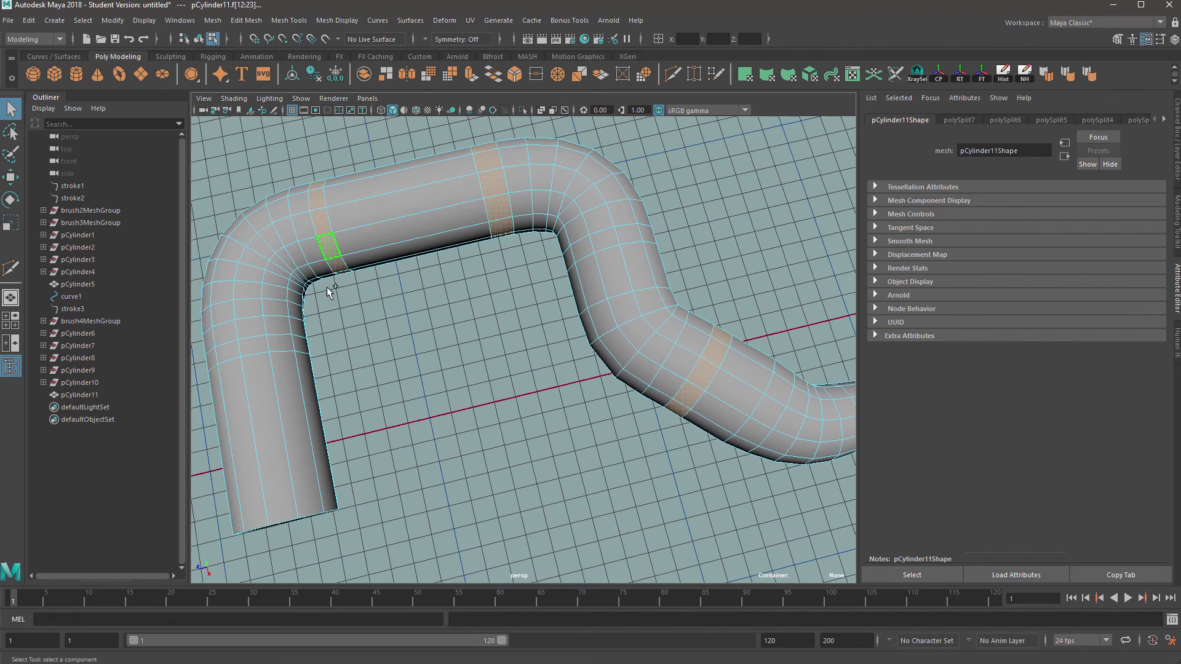
pyautogui.keyDown('alt'); pyautogui.moveTo(420, 380); pyautogui.dragTo(474, 388); pyautogui.keyUp('alt')
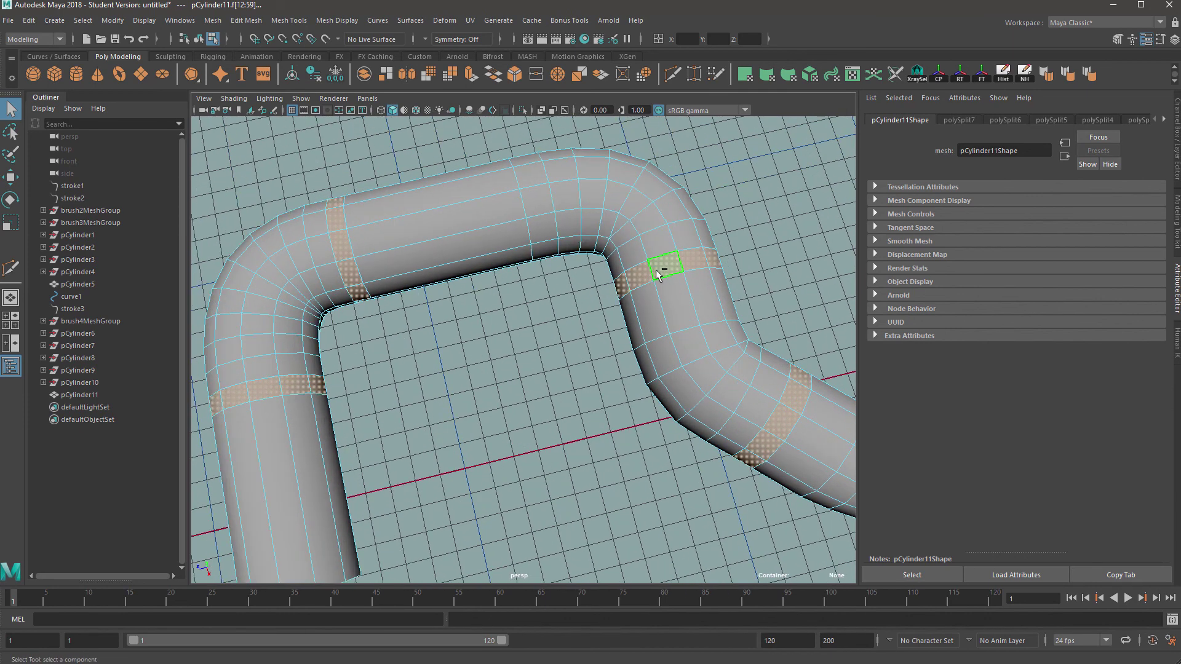
pyautogui.keyDown('shift'); pyautogui.moveTo(657, 271); pyautogui.dragTo(656, 303, button='right'); pyautogui.keyUp('shift')
pyautogui.moveTo(842, 368); pyautogui.dragTo(738, 354)
pyautogui.moveTo(400, 274); pyautogui.dragTo(458, 257, button='right')
pyautogui.click(495, 431)
# Examine the collars and bends along the whole pipe from several angles.
pyautogui.scroll(-8, 496, 430)
pyautogui.keyDown('alt'); pyautogui.moveTo(500, 456); pyautogui.dragTo(553, 383); pyautogui.keyUp('alt')
pyautogui.keyDown('alt'); pyautogui.moveTo(643, 383); pyautogui.dragTo(857, 358, button='middle'); pyautogui.keyUp('alt')
pyautogui.keyDown('alt'); pyautogui.moveTo(349, 355); pyautogui.dragTo(154, 333, button='middle'); pyautogui.keyUp('alt')
pyautogui.scroll(5, 466, 297)
pyautogui.keyDown('alt'); pyautogui.moveTo(723, 232); pyautogui.dragTo(486, 324, button='middle'); pyautogui.keyUp('alt')
pyautogui.keyDown('alt'); pyautogui.moveTo(487, 323); pyautogui.dragTo(575, 312); pyautogui.keyUp('alt')
pyautogui.scroll(5, 625, 419)
pyautogui.click(732, 475)
pyautogui.scroll(-4, 718, 416)
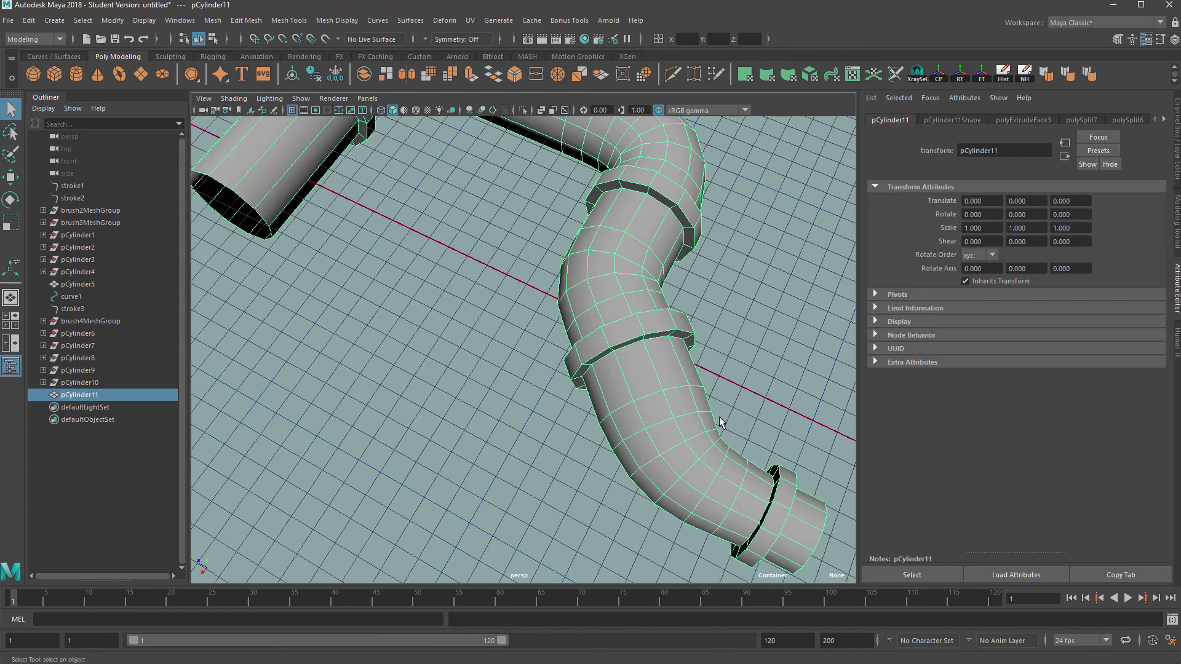
pyautogui.keyDown('alt'); pyautogui.moveTo(638, 423); pyautogui.dragTo(651, 373); pyautogui.keyUp('alt')
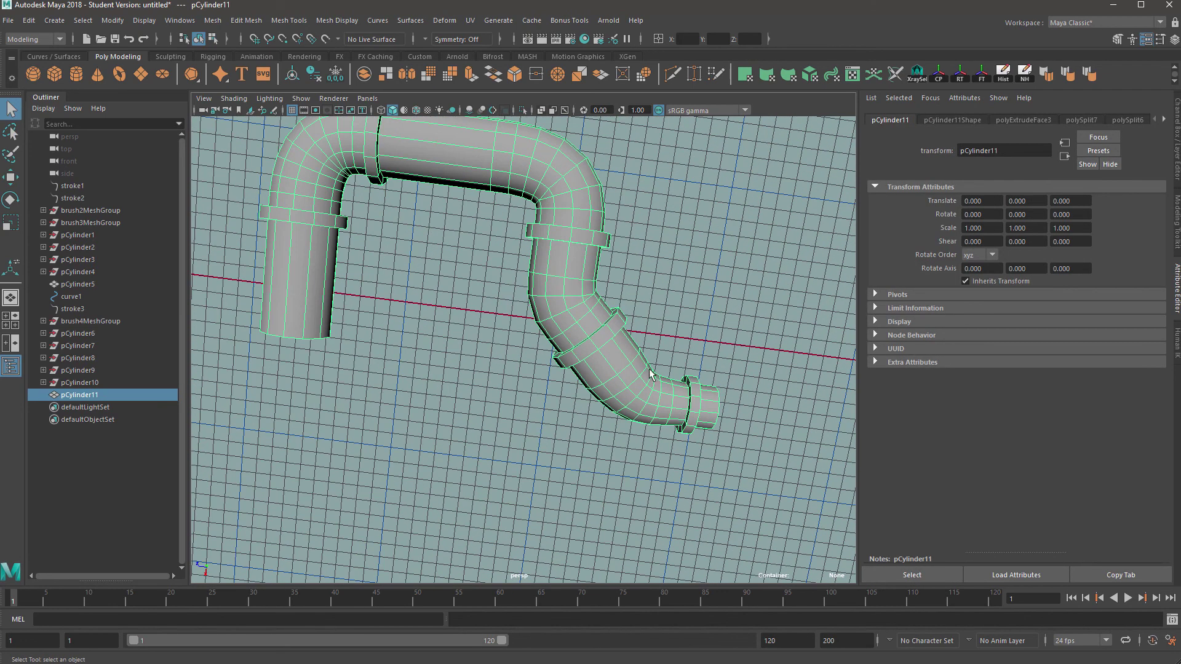
pyautogui.keyDown('alt'); pyautogui.moveTo(470, 378); pyautogui.dragTo(559, 437, button='right'); pyautogui.keyUp('alt')
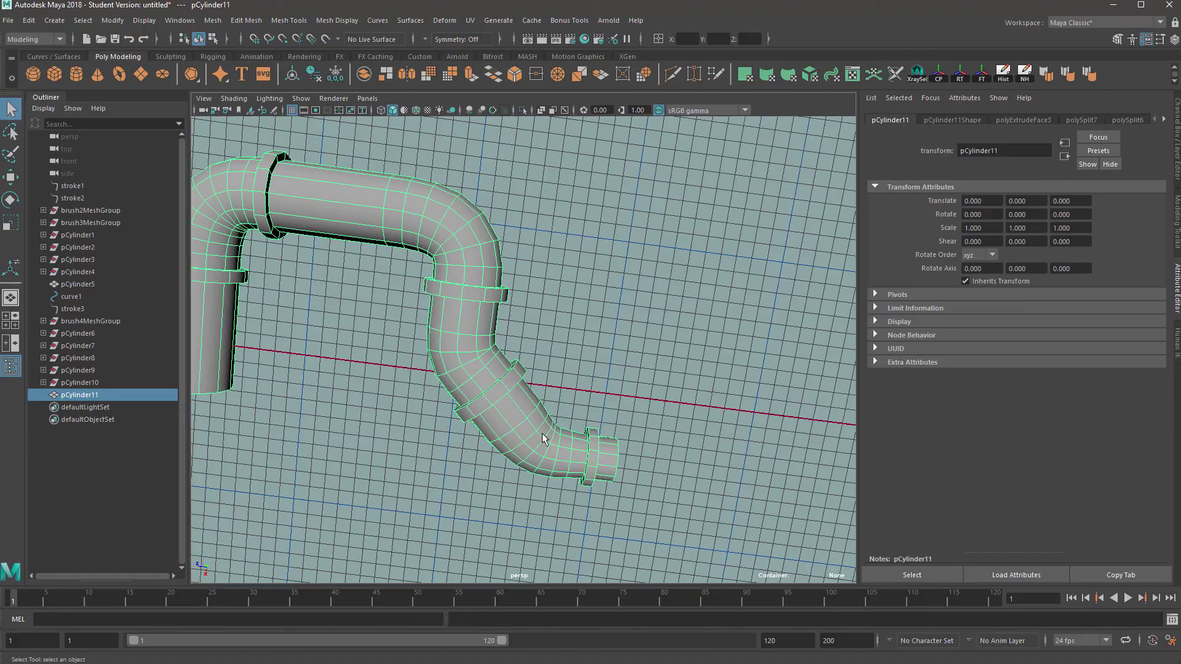
pyautogui.keyDown('alt'); pyautogui.moveTo(319, 321); pyautogui.dragTo(671, 422, button='middle'); pyautogui.keyUp('alt')
pyautogui.keyDown('alt'); pyautogui.moveTo(671, 422); pyautogui.dragTo(363, 340, button='right'); pyautogui.keyUp('alt')
pyautogui.keyDown('alt'); pyautogui.moveTo(363, 339); pyautogui.dragTo(526, 331, button='middle'); pyautogui.keyUp('alt')
pyautogui.moveTo(526, 331)
pyautogui.keyDown('alt'); pyautogui.mouseDown()
pyautogui.moveTo(598, 310)
pyautogui.moveTo(580, 327)
pyautogui.mouseUp(); pyautogui.keyUp('alt')
pyautogui.keyDown('alt'); pyautogui.moveTo(749, 430); pyautogui.dragTo(489, 374, button='middle'); pyautogui.keyUp('alt')
pyautogui.scroll(4, 486, 371)
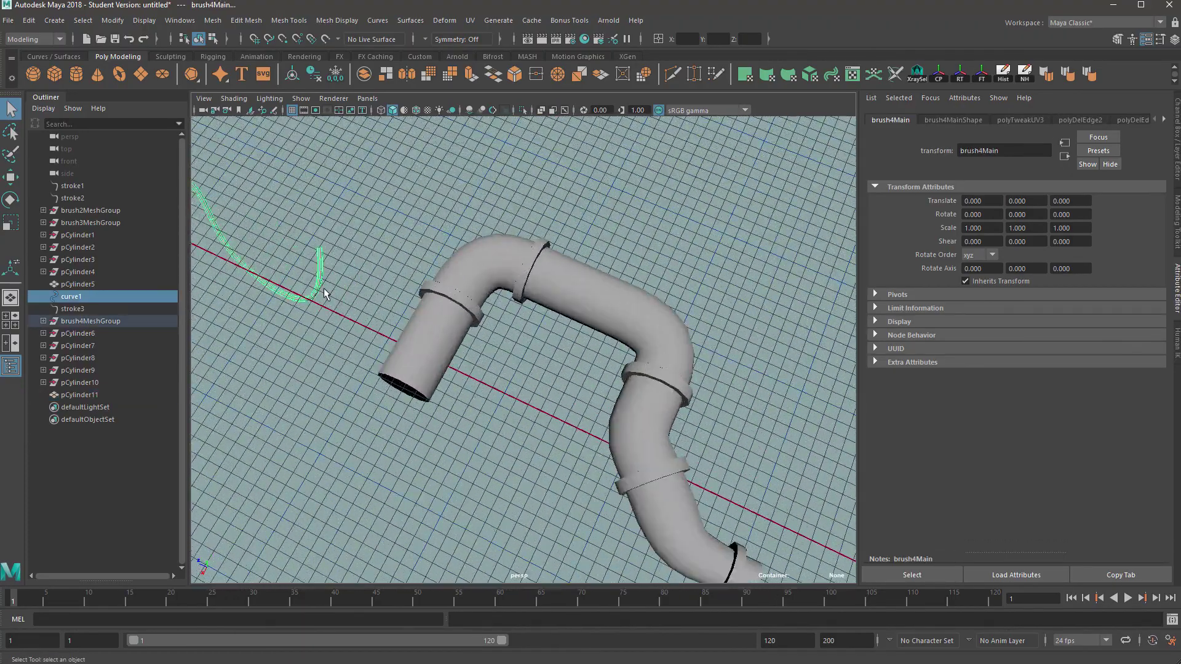
# Compare the finished collared pipe with the separate cable and the earlier pipe with its attached cables.
pyautogui.press('w')
pyautogui.scroll(-2, 292, 247)
pyautogui.keyDown('alt'); pyautogui.moveTo(299, 236); pyautogui.dragTo(369, 255, button='middle'); pyautogui.keyUp('alt')
pyautogui.moveTo(391, 234); pyautogui.dragTo(434, 219, button='right')
pyautogui.click(423, 278)
pyautogui.scroll(6, 717, 299)
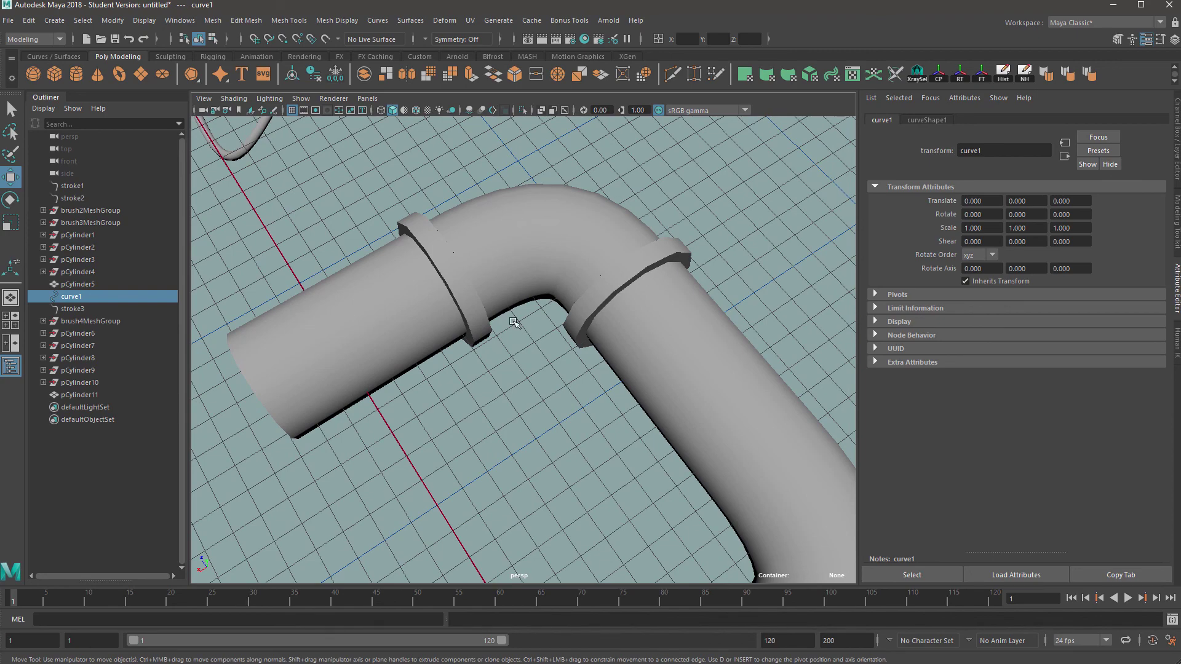
pyautogui.keyDown('alt'); pyautogui.moveTo(463, 332); pyautogui.dragTo(582, 342); pyautogui.keyUp('alt')
pyautogui.scroll(1, 584, 332)
pyautogui.keyDown('alt'); pyautogui.moveTo(624, 335); pyautogui.dragTo(320, 367, button='middle'); pyautogui.keyUp('alt')
pyautogui.scroll(-6, 497, 340)
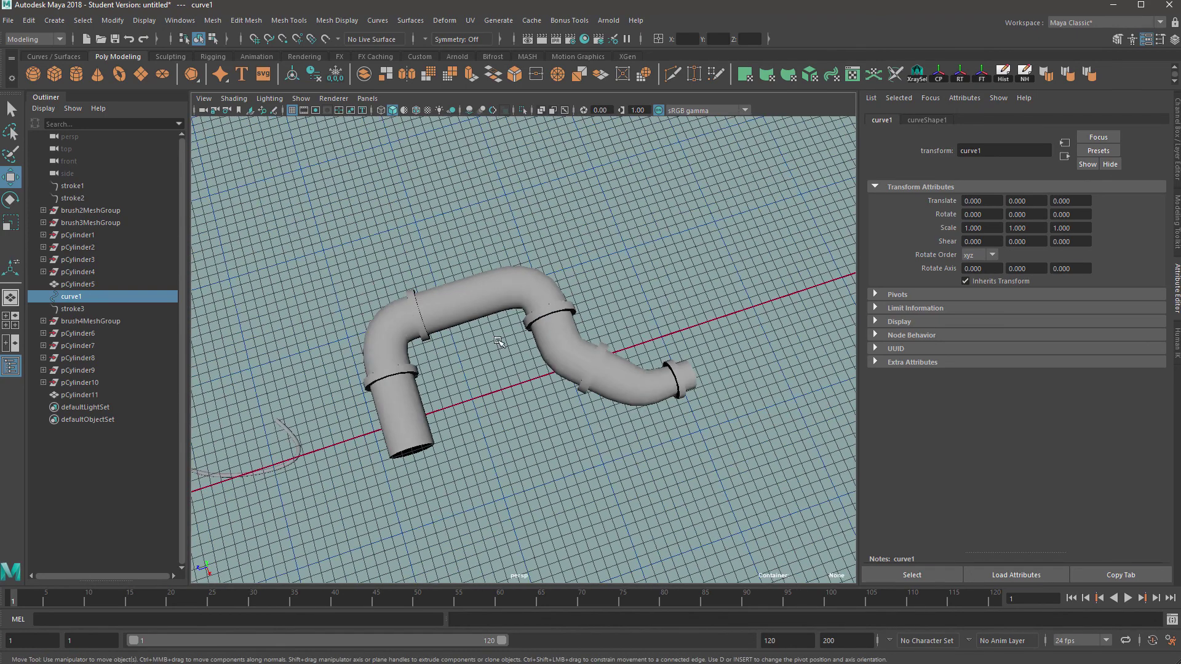
pyautogui.press('[')
pyautogui.keyDown('alt'); pyautogui.moveTo(466, 358); pyautogui.dragTo(434, 298, button='middle'); pyautogui.keyUp('alt')
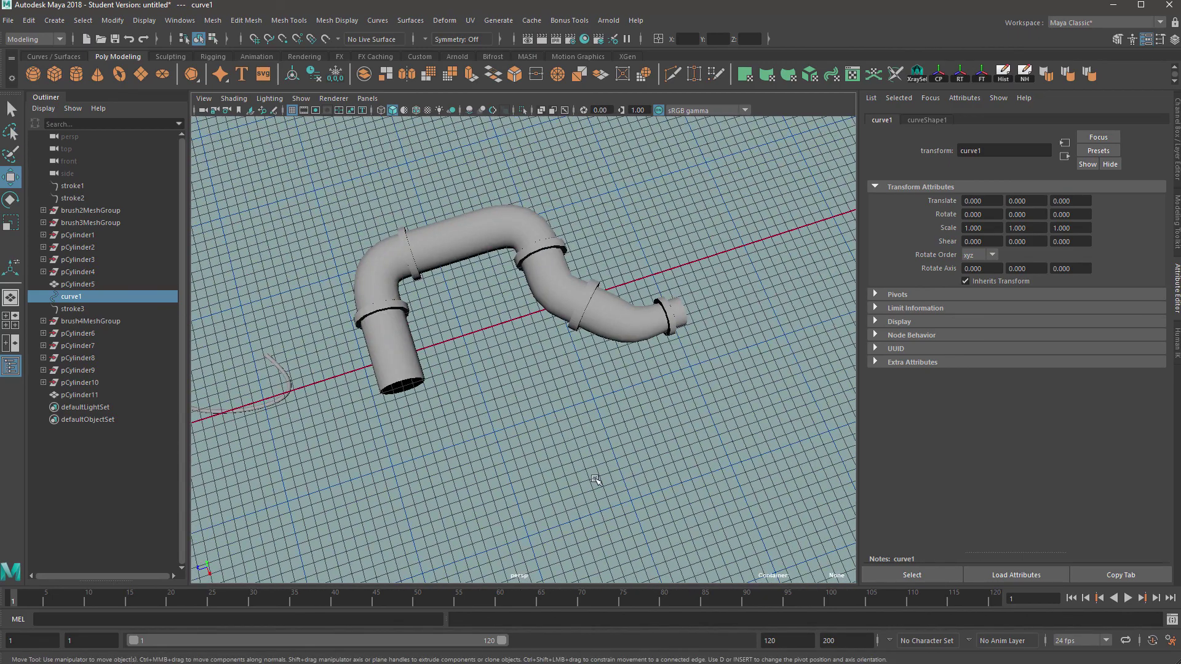
pyautogui.press('[')
pyautogui.press('[')
pyautogui.press('[')
pyautogui.press('[')
pyautogui.rightClick(494, 319)
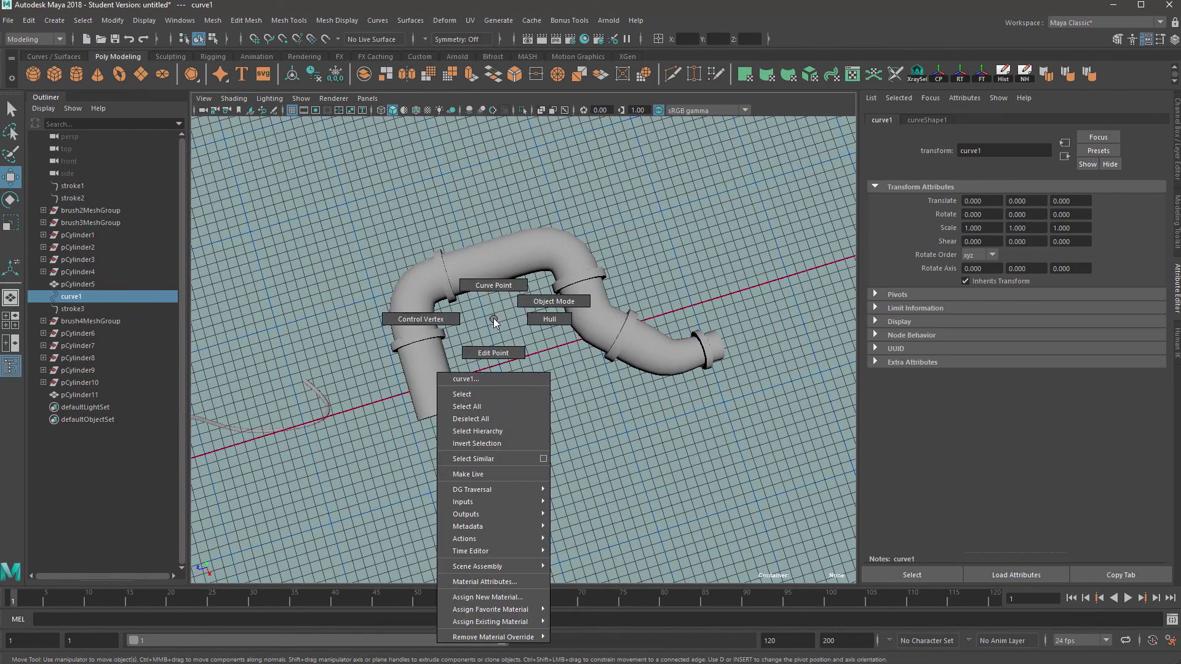
pyautogui.click(531, 301)
pyautogui.keyDown('alt'); pyautogui.moveTo(508, 353); pyautogui.dragTo(461, 343); pyautogui.keyUp('alt')
pyautogui.keyDown('alt'); pyautogui.moveTo(519, 246); pyautogui.dragTo(608, 285, button='middle'); pyautogui.keyUp('alt')
pyautogui.keyDown('alt'); pyautogui.moveTo(430, 289); pyautogui.dragTo(640, 346, button='middle'); pyautogui.keyUp('alt')
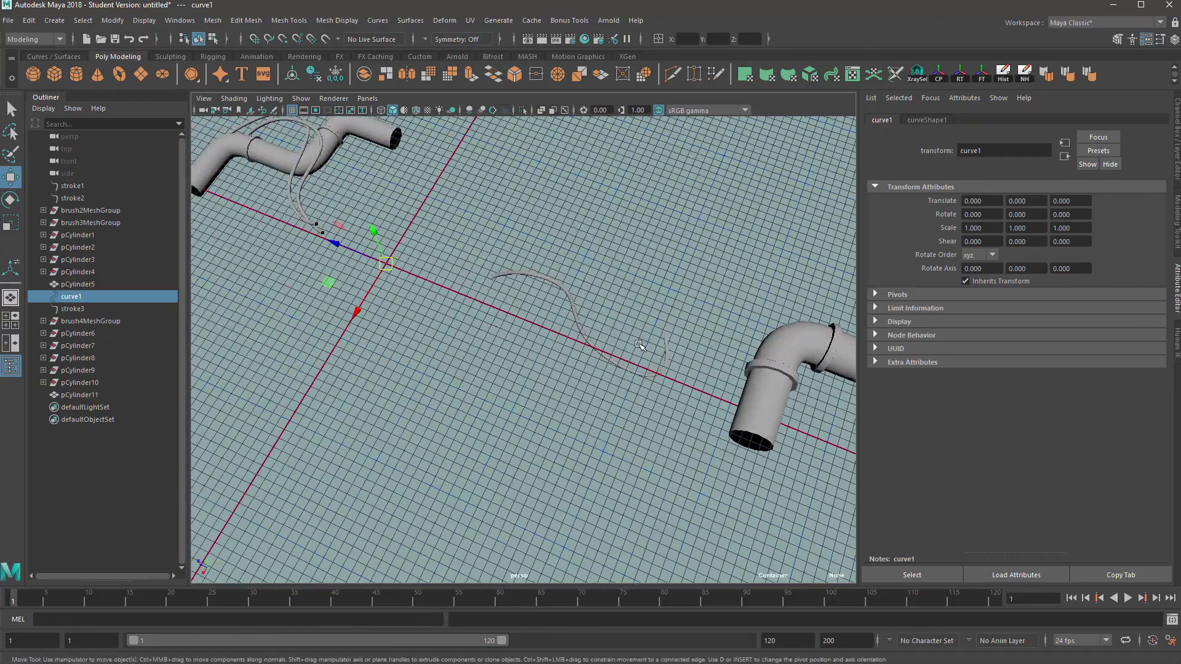
pyautogui.keyDown('alt'); pyautogui.moveTo(742, 302); pyautogui.dragTo(381, 271, button='middle'); pyautogui.keyUp('alt')
pyautogui.scroll(5, 485, 337)
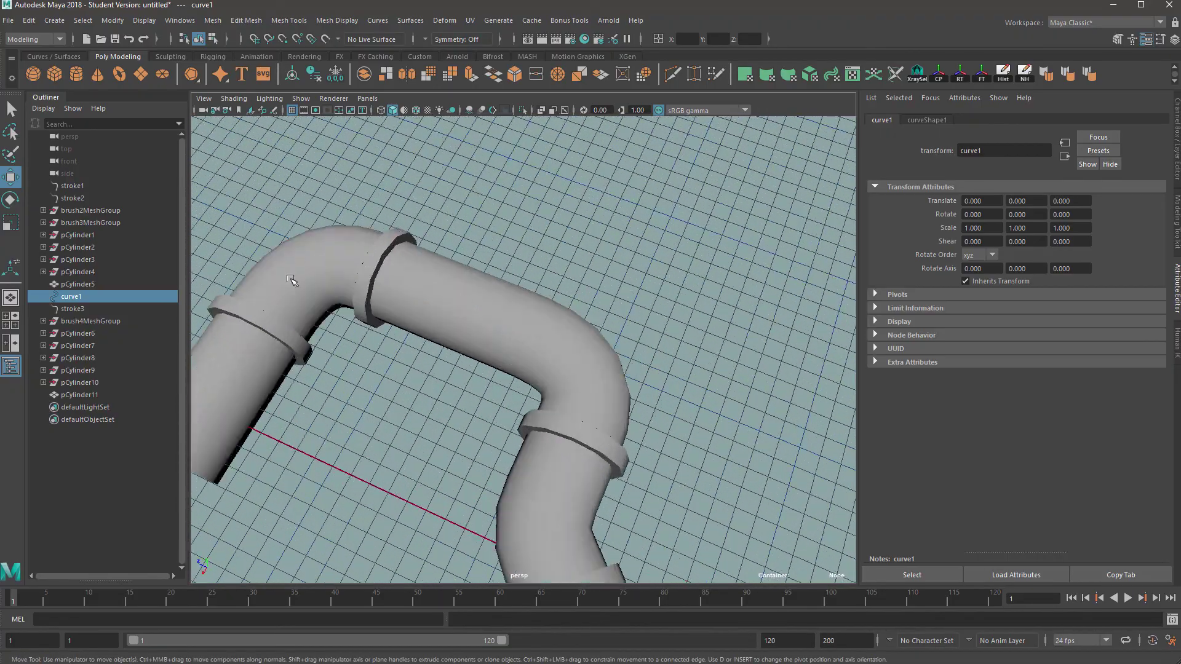
pyautogui.keyDown('alt'); pyautogui.moveTo(291, 280); pyautogui.dragTo(627, 339); pyautogui.keyUp('alt')
pyautogui.scroll(-6, 591, 332)
pyautogui.keyDown('alt'); pyautogui.moveTo(467, 326); pyautogui.dragTo(621, 320); pyautogui.keyUp('alt')
pyautogui.keyDown('alt'); pyautogui.moveTo(529, 333); pyautogui.dragTo(742, 301, button='middle'); pyautogui.keyUp('alt')
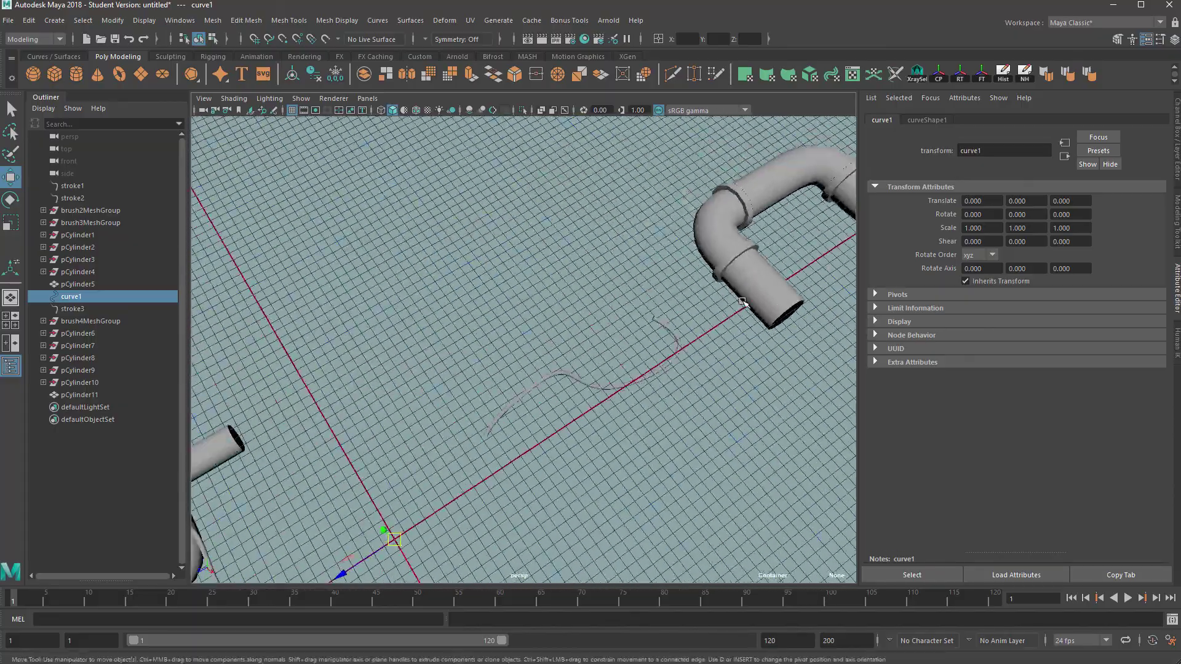
pyautogui.keyDown('alt'); pyautogui.moveTo(742, 301); pyautogui.dragTo(671, 365); pyautogui.keyUp('alt')
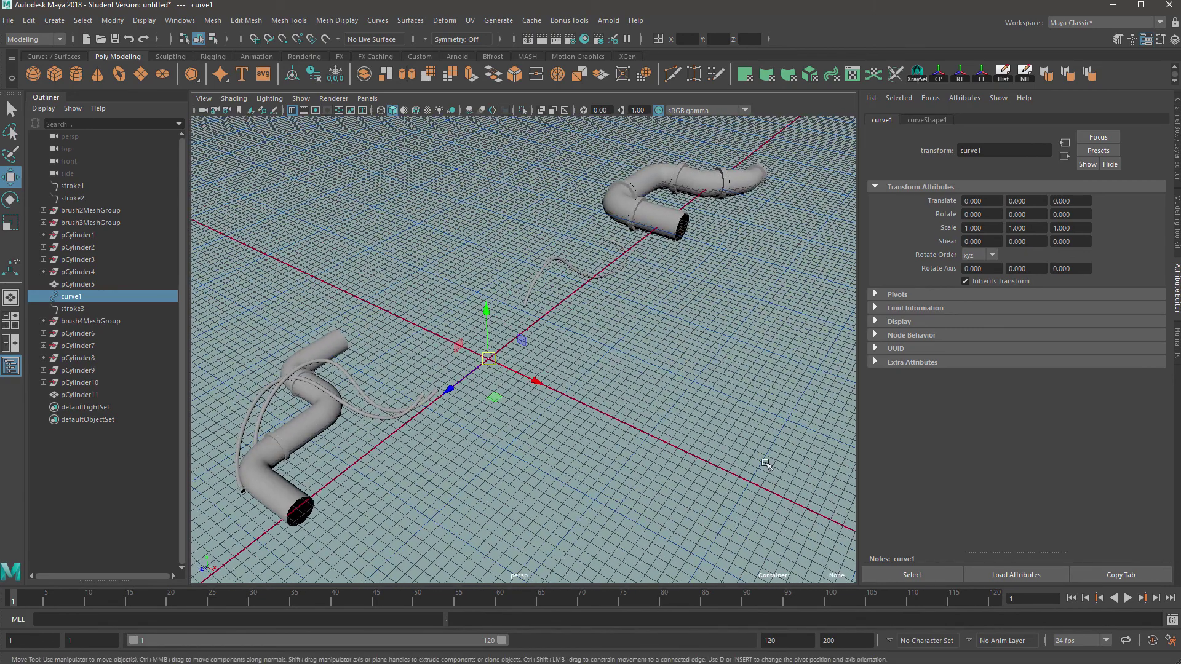